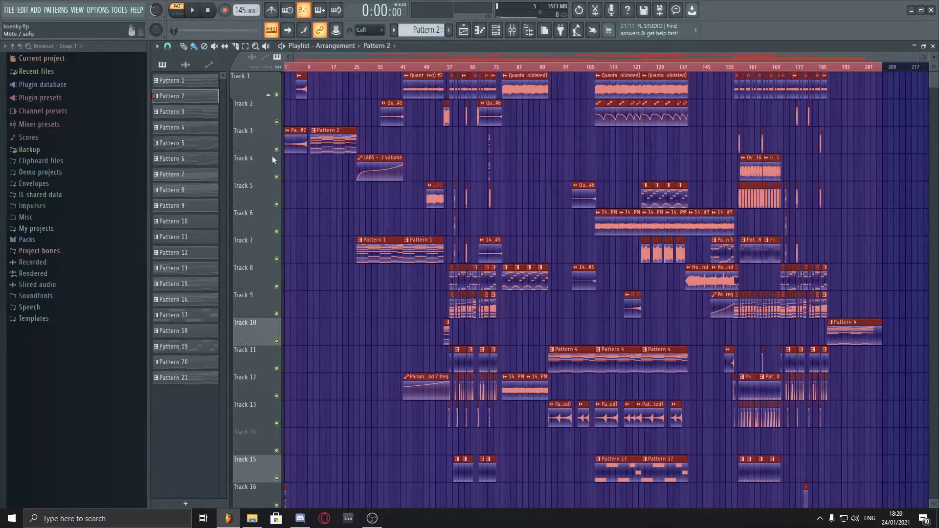
- Open the About settings and view the current project's Project and Info pages
scroll(308, 220, "down", 3)
left_click_drag(879, 69, 889, 72)
left_click(137, 10)
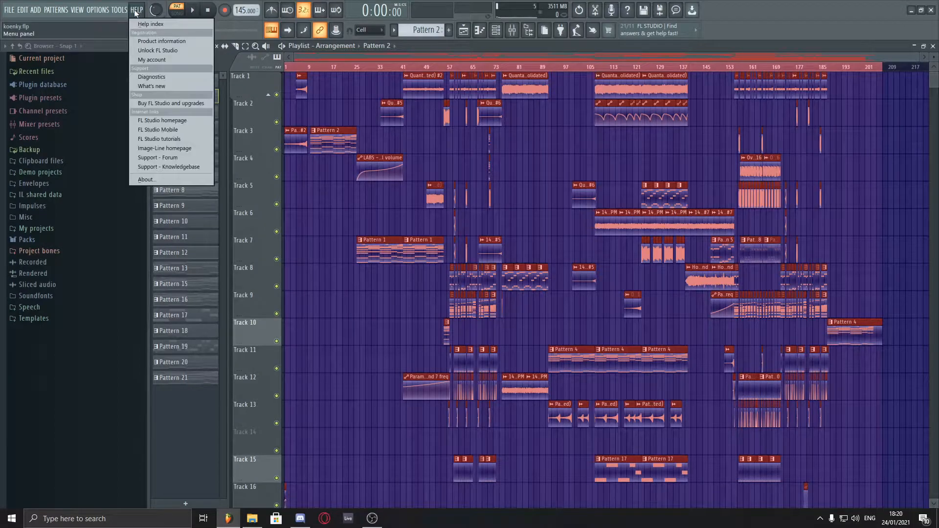
left_click(148, 179)
left_click(487, 78)
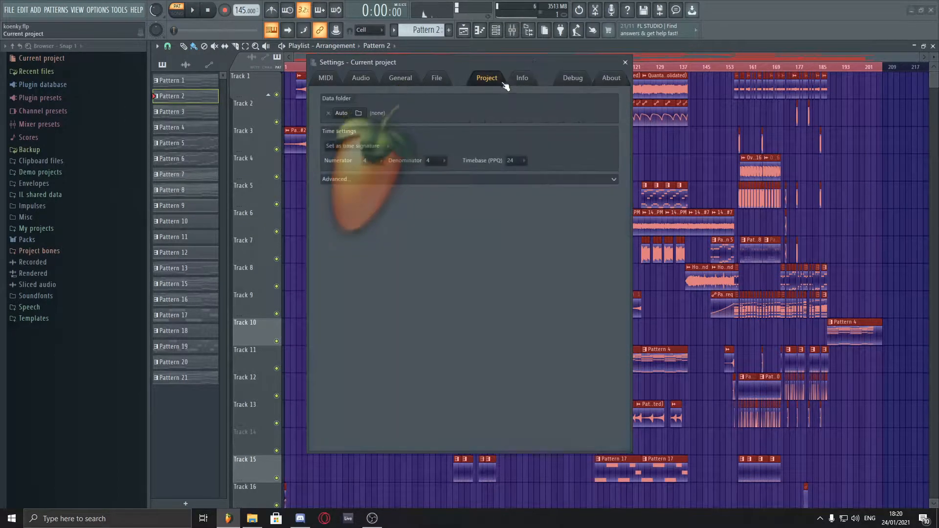
left_click(519, 78)
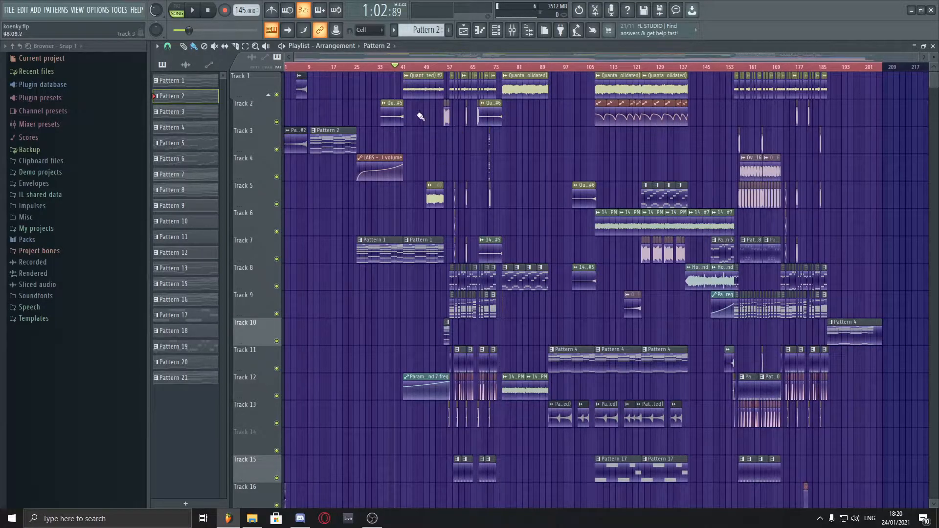
- Rewind the song to the start, open the Pattern 2 clip's channels and switch playback to pattern mode
left_click_drag(386, 72, 281, 71)
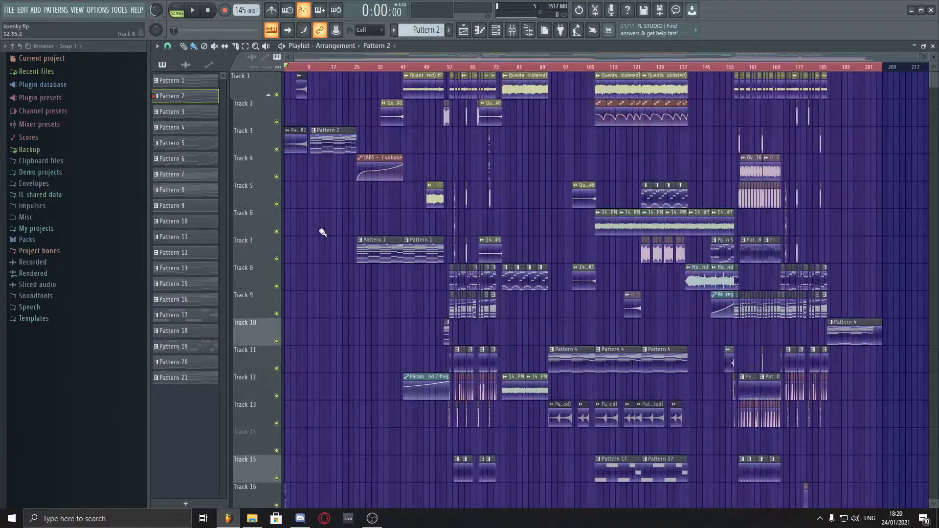
double_click(328, 148)
left_click(290, 86)
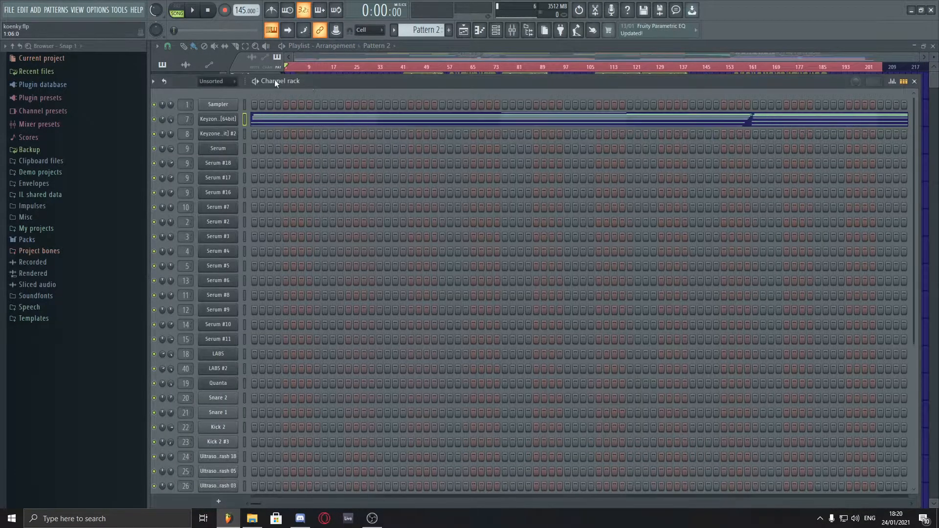
left_click(176, 4)
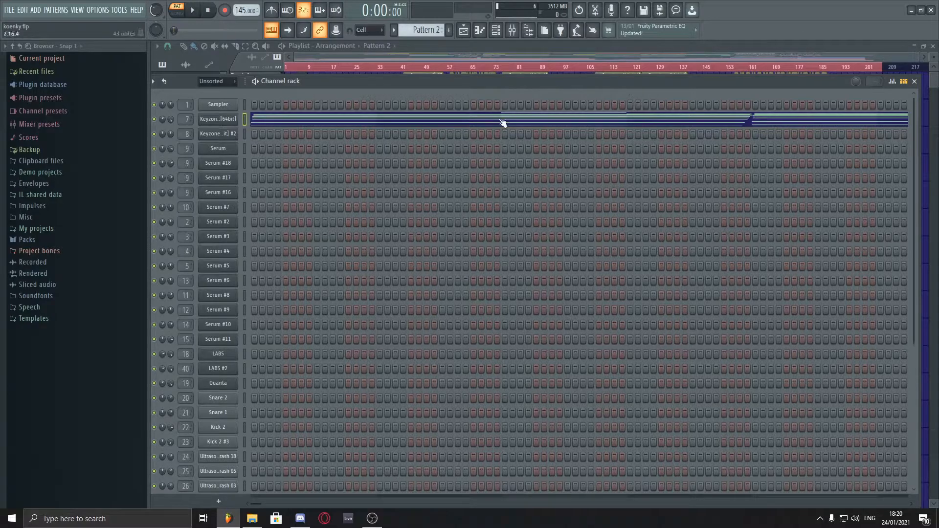
- Open the Keyzone Classic notes of Pattern 2 in the piano roll and start playing the chords
left_click(551, 123)
scroll(499, 257, "down", 1)
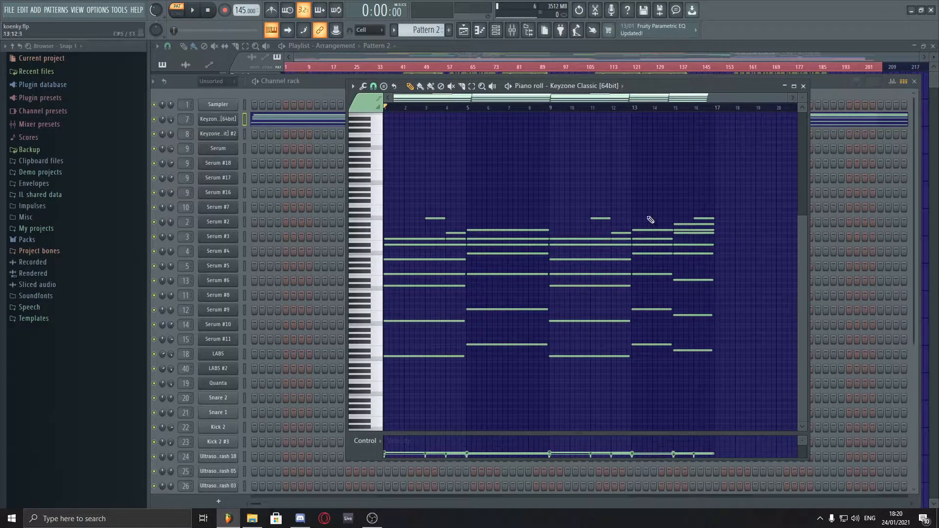
scroll(687, 301, "up", 4)
scroll(686, 303, "down", 4)
key("space")
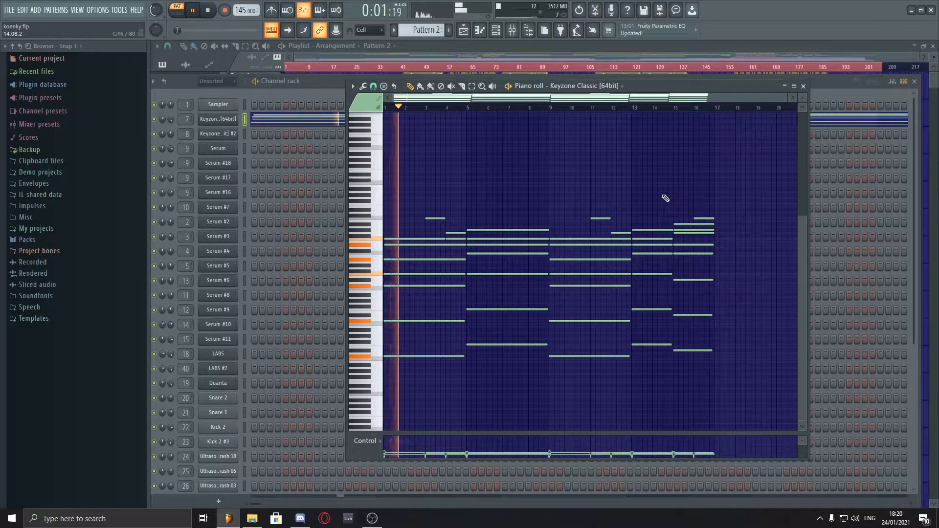
- Browse the sample and MIDI packs in the Packs folder under Templates, and collapse the folder again
left_click(74, 318)
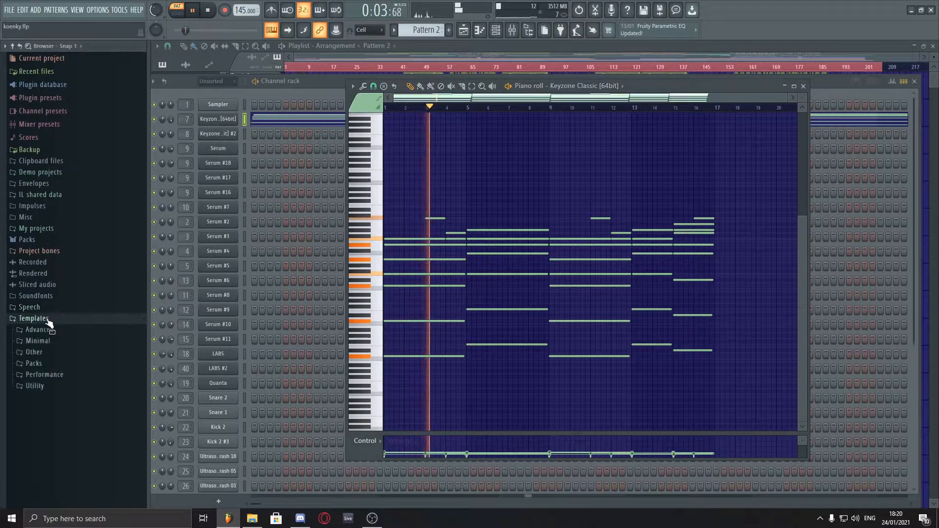
left_click(34, 363)
scroll(98, 373, "down", 10)
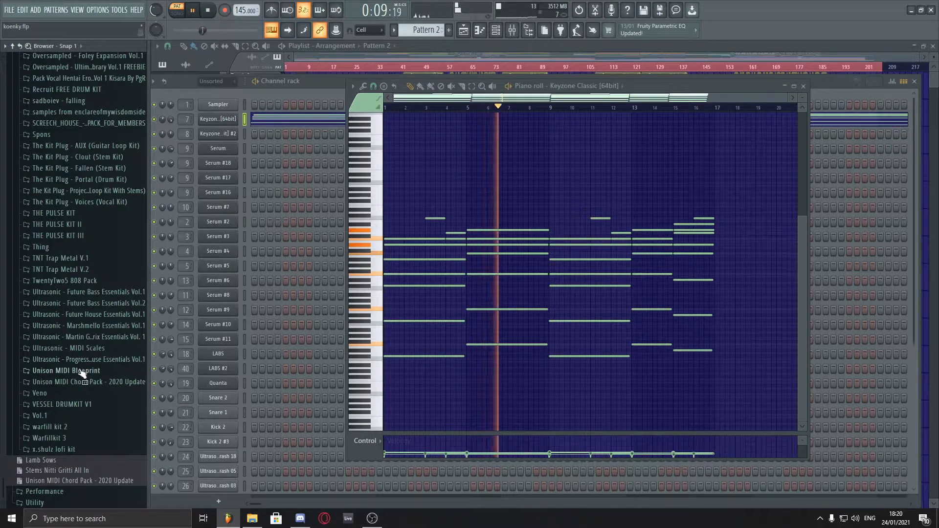
scroll(118, 373, "up", 15)
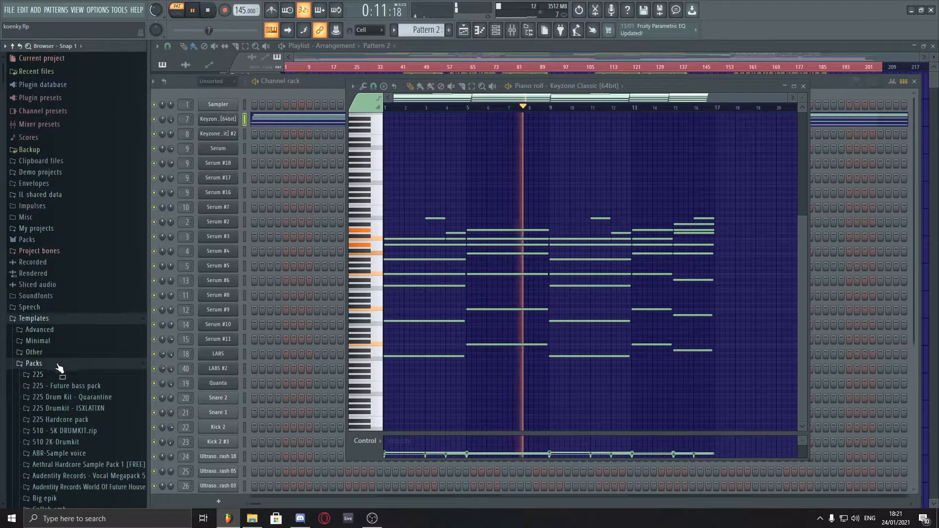
left_click(34, 363)
scroll(739, 256, "up", 3)
scroll(739, 257, "down", 3)
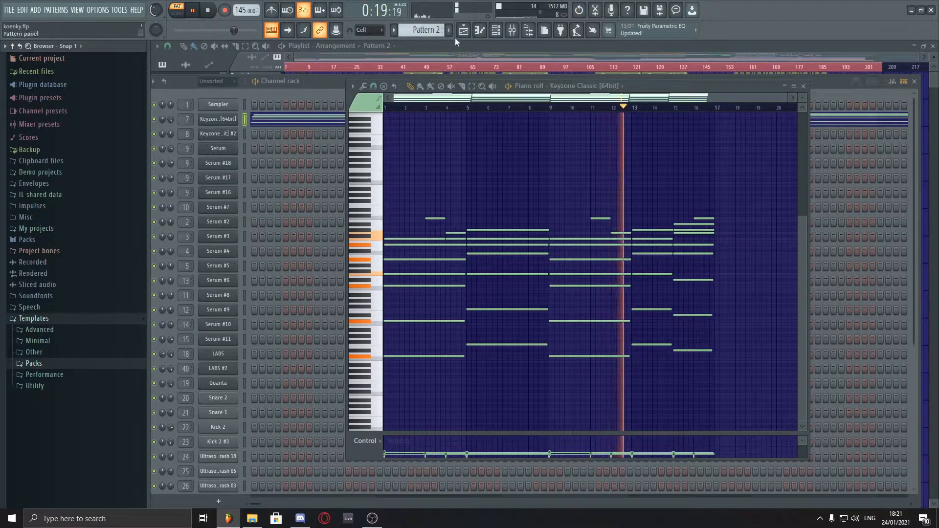
- Select all Keyzone Classic notes in the piano roll, briefly bring up the instrument window, deselect the notes and stop playback
left_click_drag(782, 186, 394, 402)
right_click(587, 87)
left_click(640, 89)
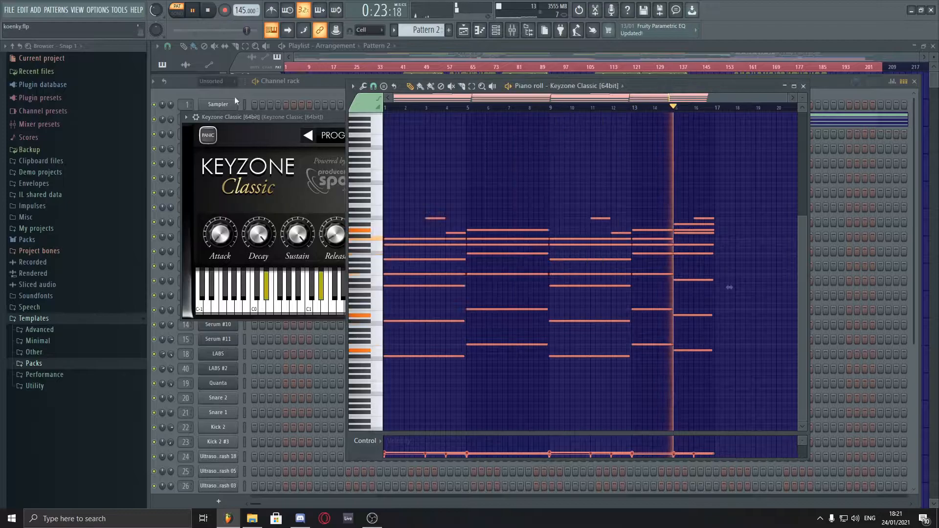
left_click(305, 85)
left_click(271, 122)
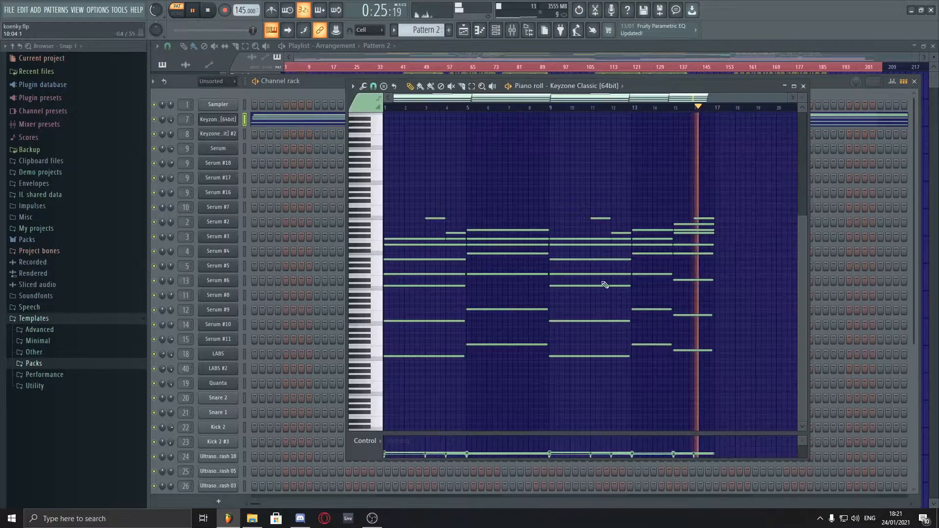
key("space")
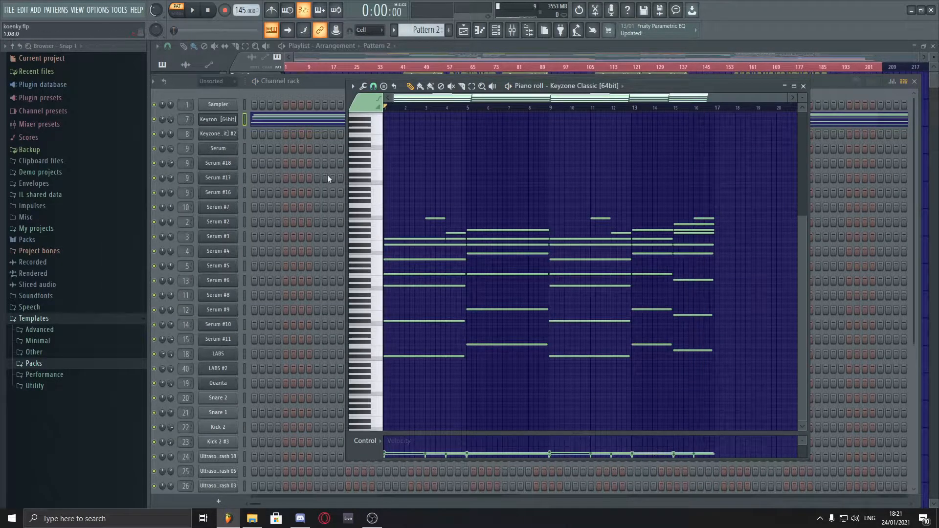
- Inspect the Keyzone Classic instrument and its mixer effects, Fruity Parametric EQ 2 and Fruity Fast Dist, and return to the piano roll
left_click(230, 119)
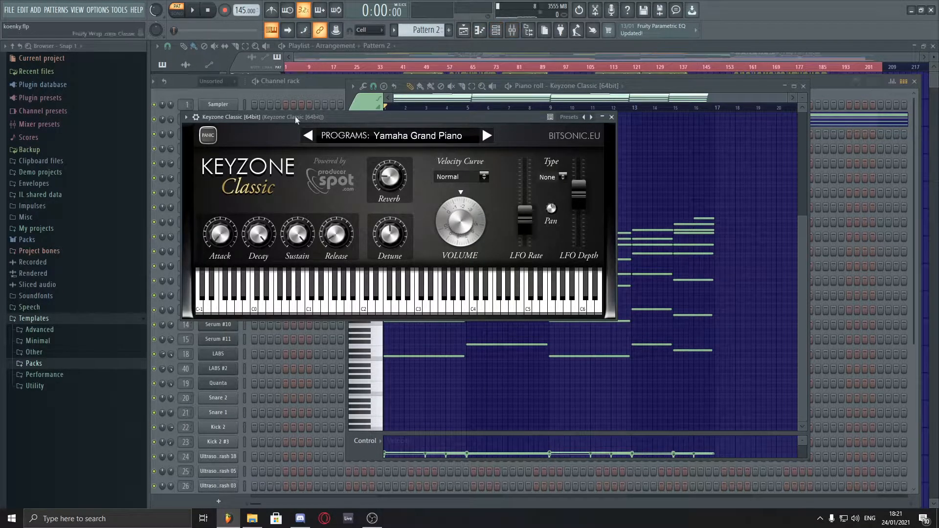
left_click(512, 29)
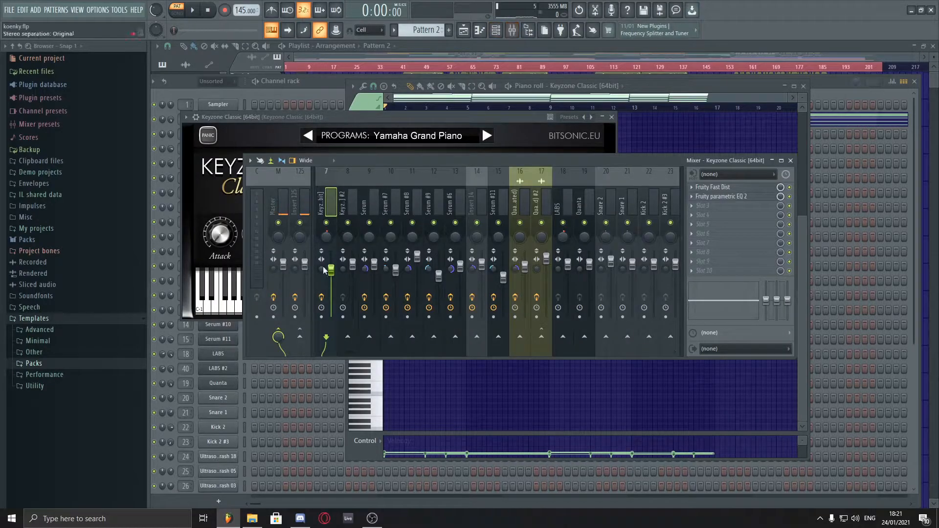
left_click(762, 197)
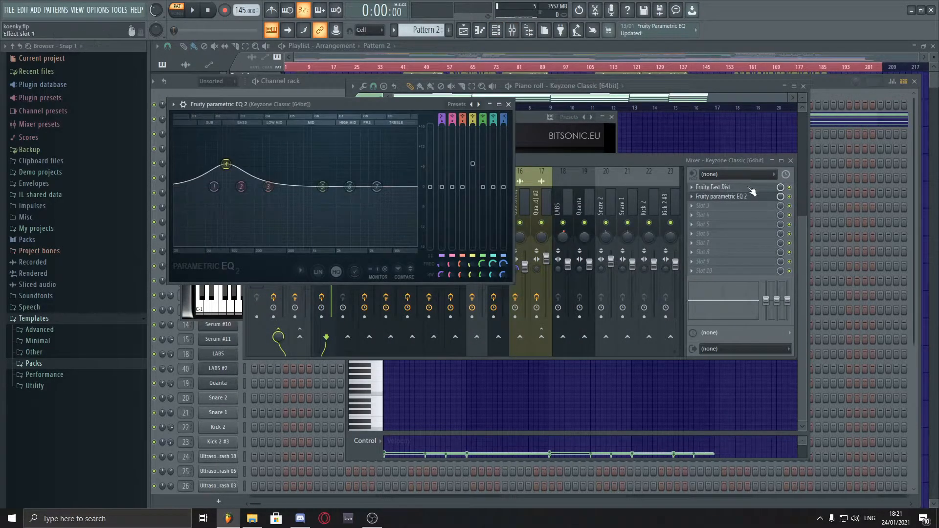
left_click(753, 188)
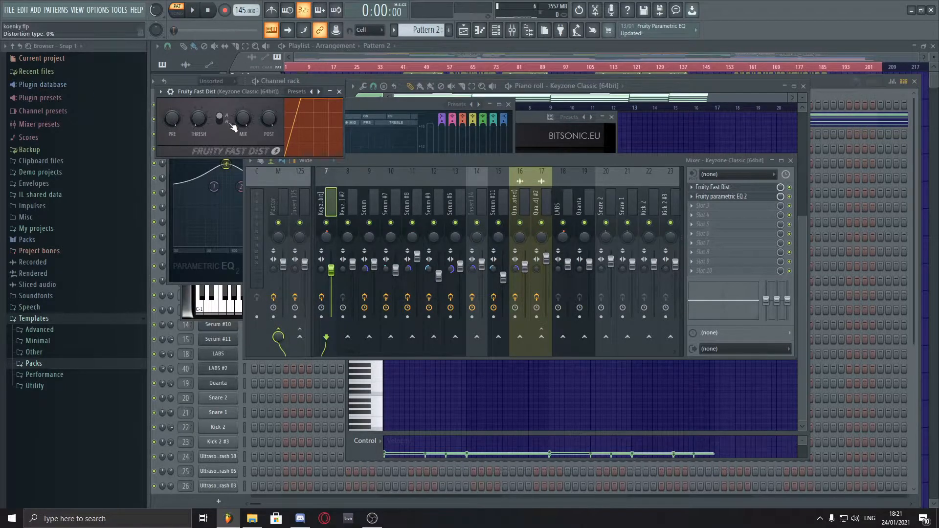
left_click(778, 92)
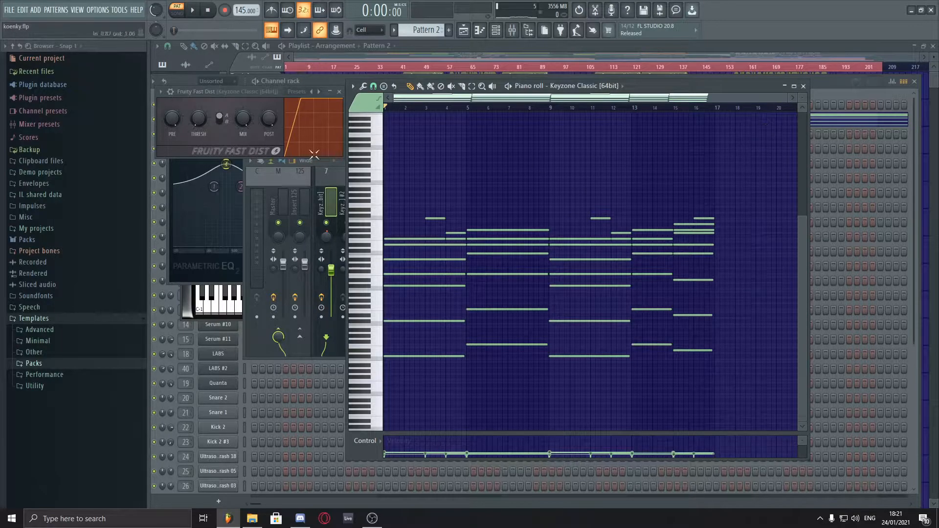
- Play Pattern 2 with the Keyzone Classic mixer track in view, and stop playback back in the piano roll
left_click(335, 198)
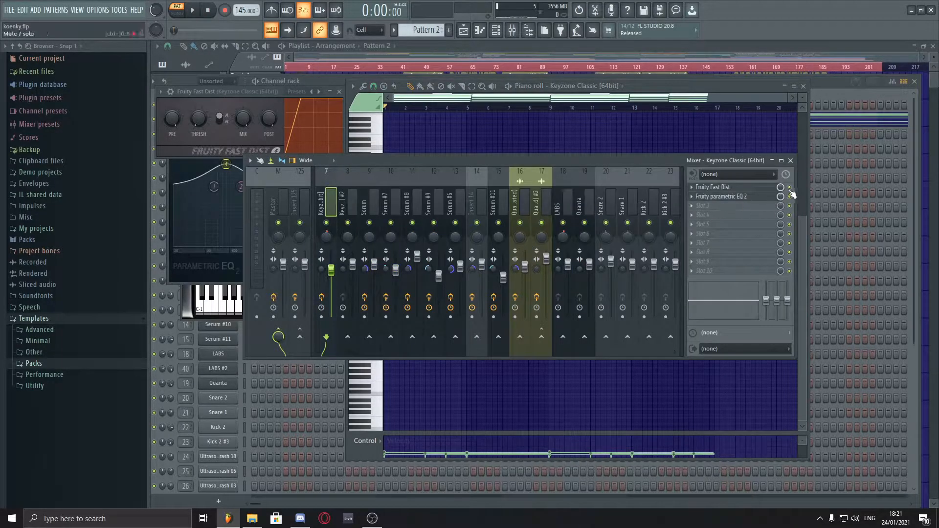
key("space")
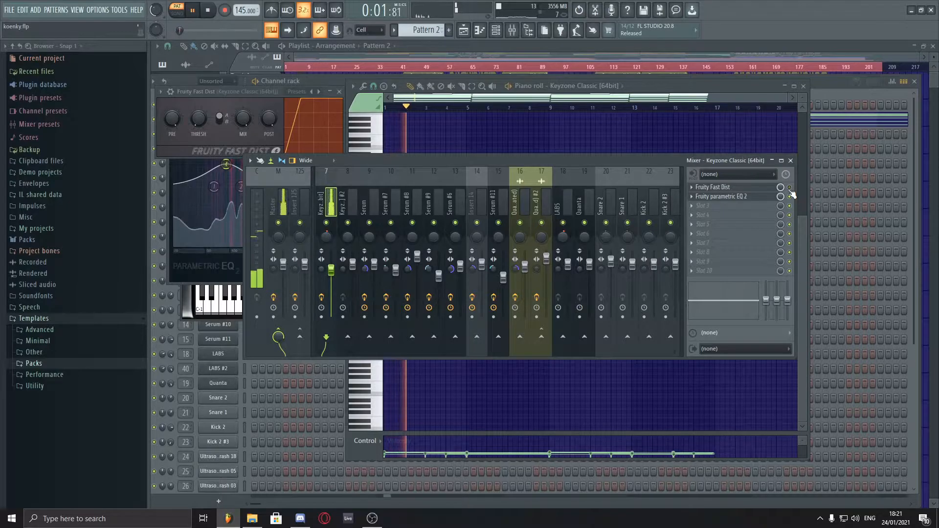
left_click(620, 120)
key("space")
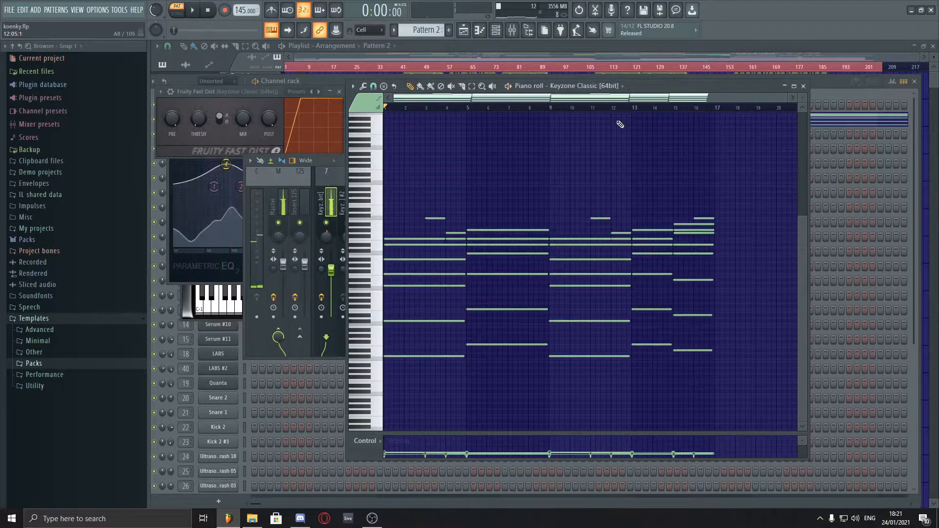
- Bring the channel rack forward, leaf through the patterns and return to the playlist arrangement
left_click(838, 84)
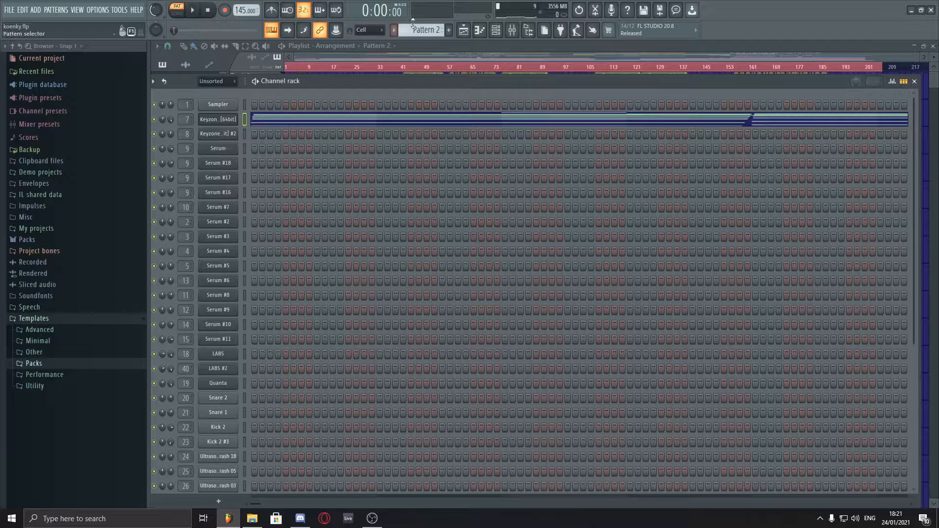
scroll(414, 25, "down", 1)
scroll(421, 240, "down", 3)
scroll(424, 221, "up", 3)
scroll(492, 60, "up", 1)
left_click(492, 48)
scroll(489, 62, "down", 1)
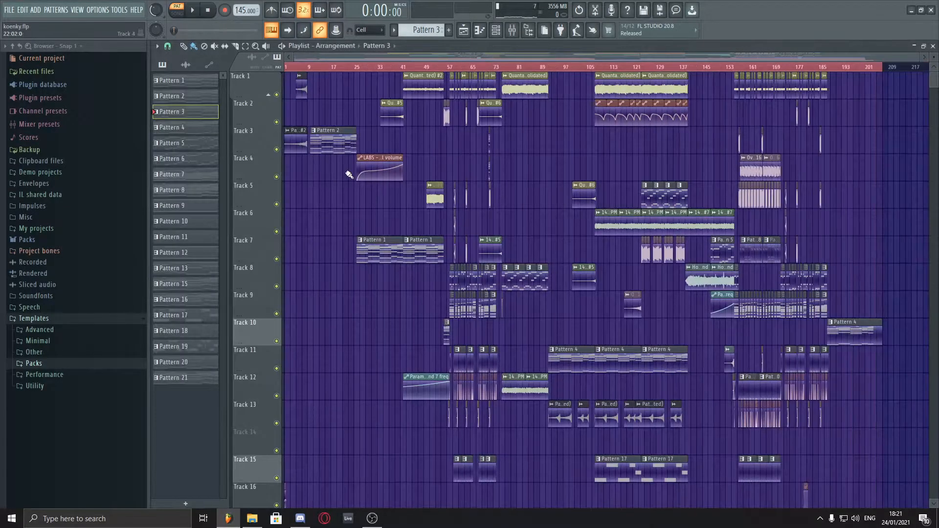
- Open the Pattern 1 clip on Track 7 to view its channels, and return to the playlist
double_click(382, 242)
left_click(317, 96)
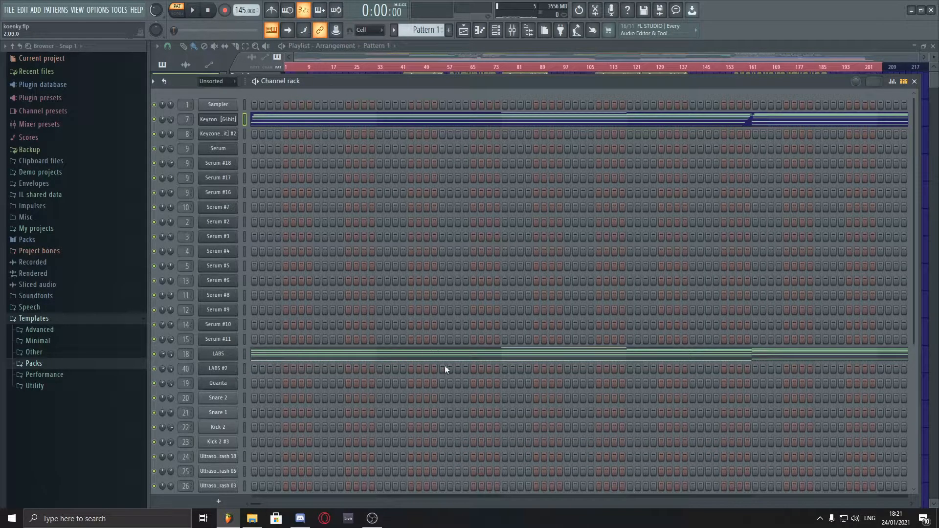
left_click(406, 57)
left_click_drag(358, 289, 386, 92)
scroll(354, 241, "down", 11)
left_click(365, 151, "ctrl")
scroll(377, 211, "up", 10)
scroll(377, 211, "up", 1)
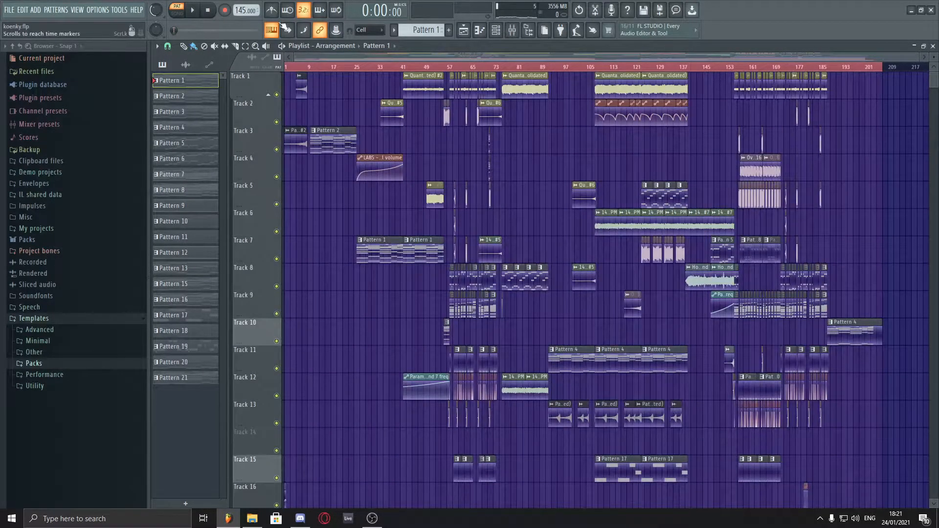
- Play Pattern 1, examine its LABS notes in the piano roll, and stop playback back in the playlist
left_click(192, 12)
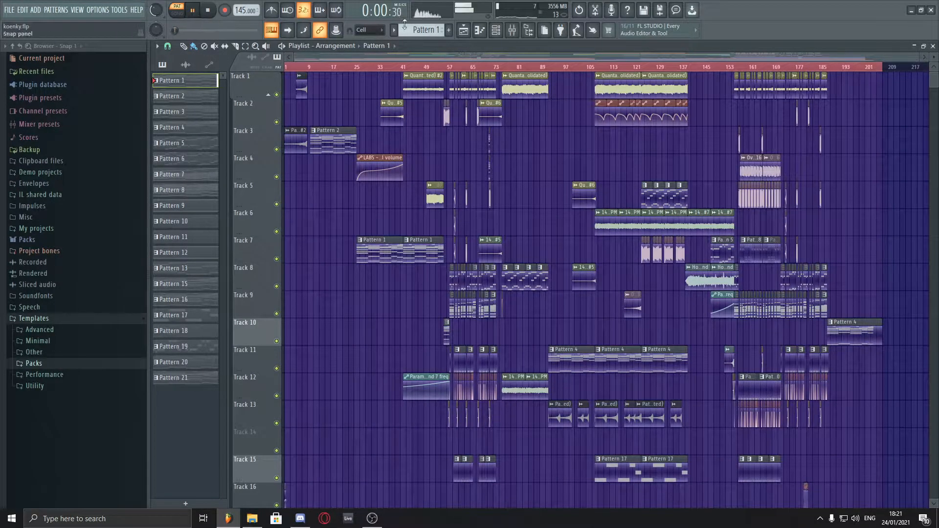
left_click(498, 31)
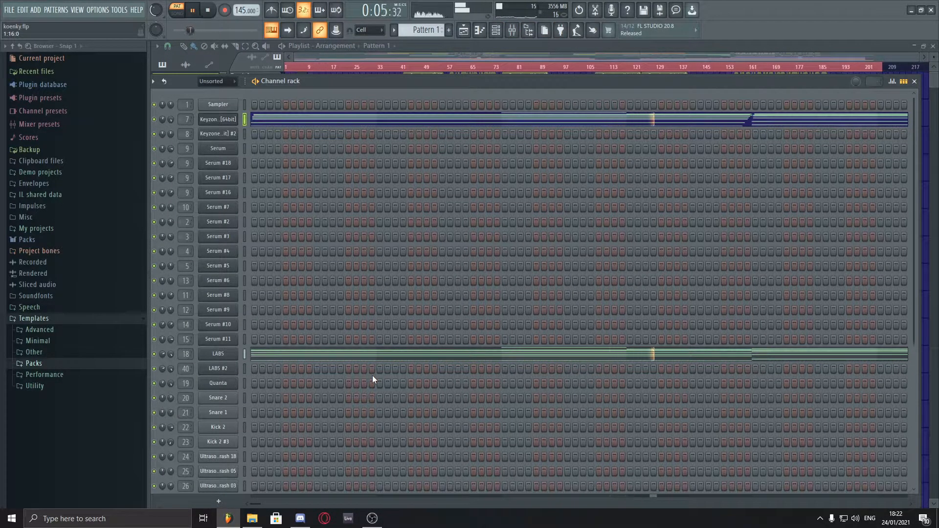
left_click(784, 362)
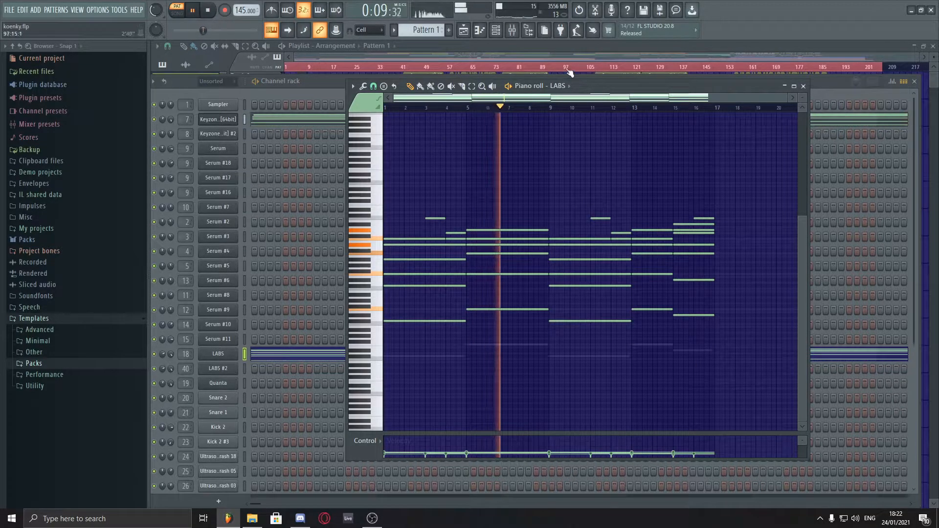
left_click(559, 45)
key("space")
- Open the sample settings of the Quanta - Source Position (consolidated) #2 clip on Track 1
scroll(350, 262, "up", 4)
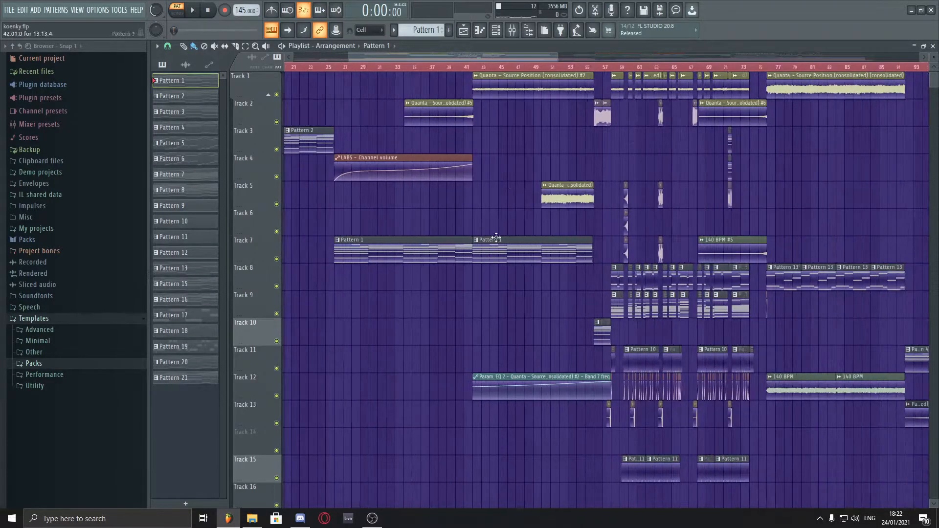
double_click(539, 92)
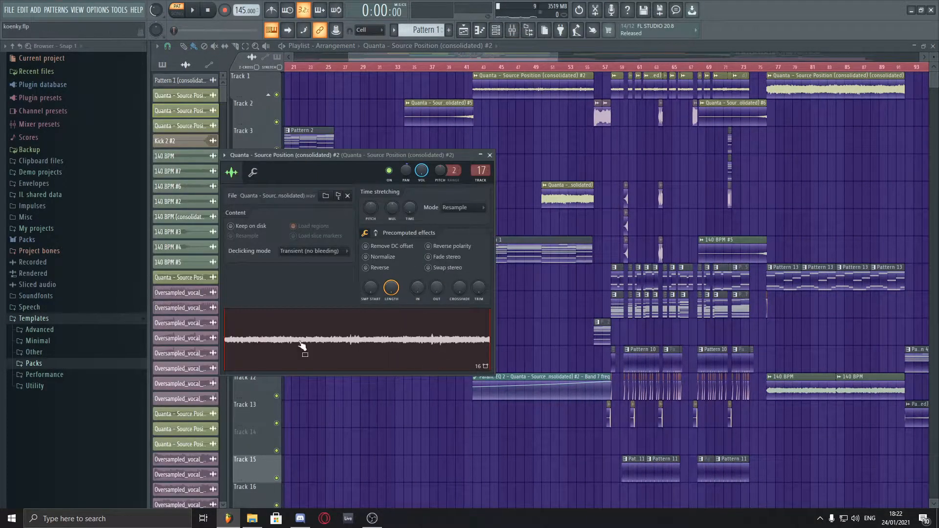
key("Escape")
scroll(362, 277, "down", 4)
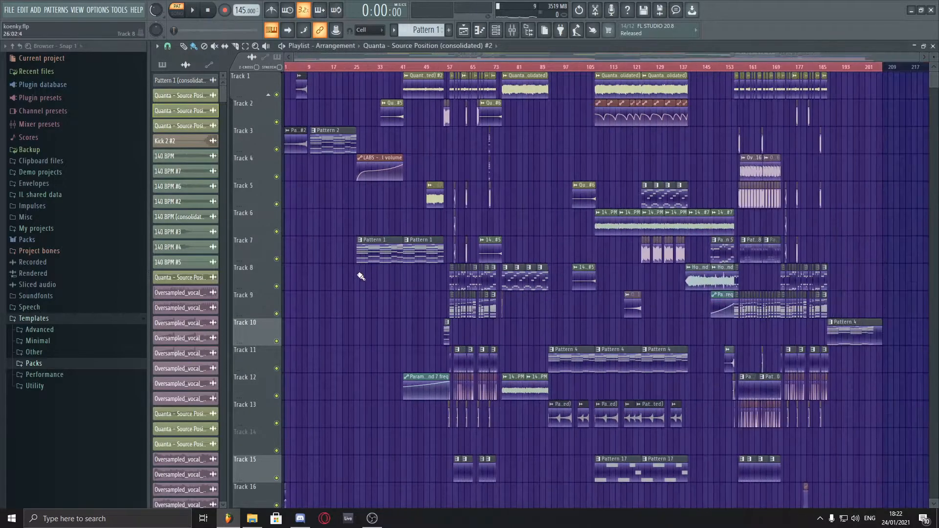
scroll(396, 139, "up", 4)
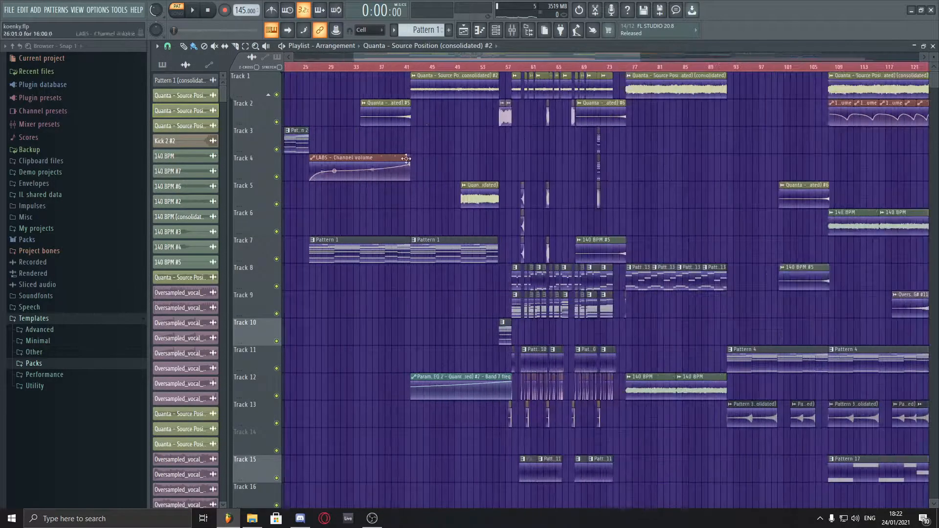
double_click(427, 93)
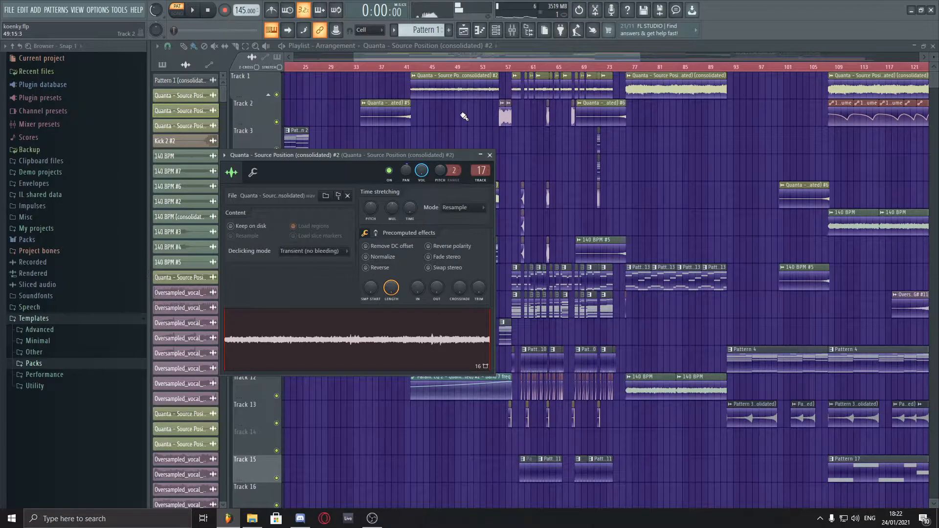
- Close the open sample settings and view those of the Quanta - Source Position (consolidated) (consolidated) clip on Track 5
key("Escape")
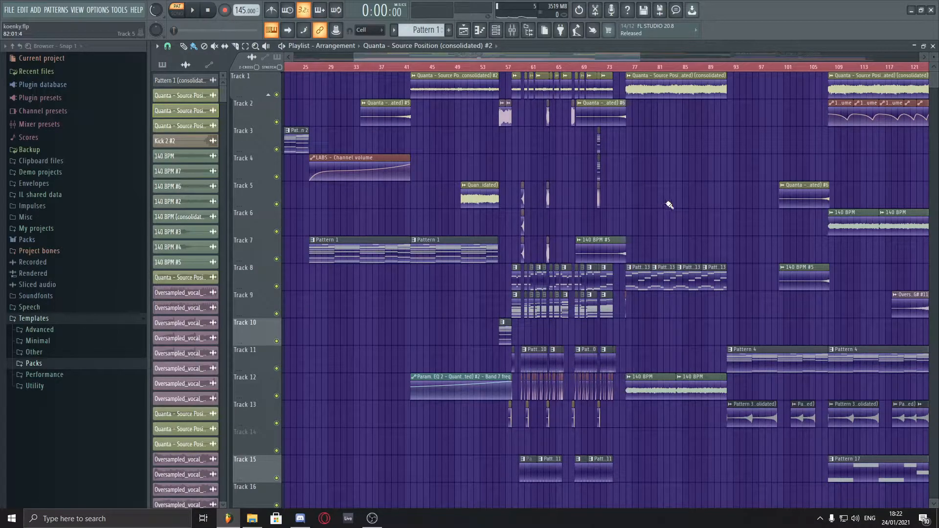
scroll(668, 204, "down", 4)
scroll(533, 205, "down", 4)
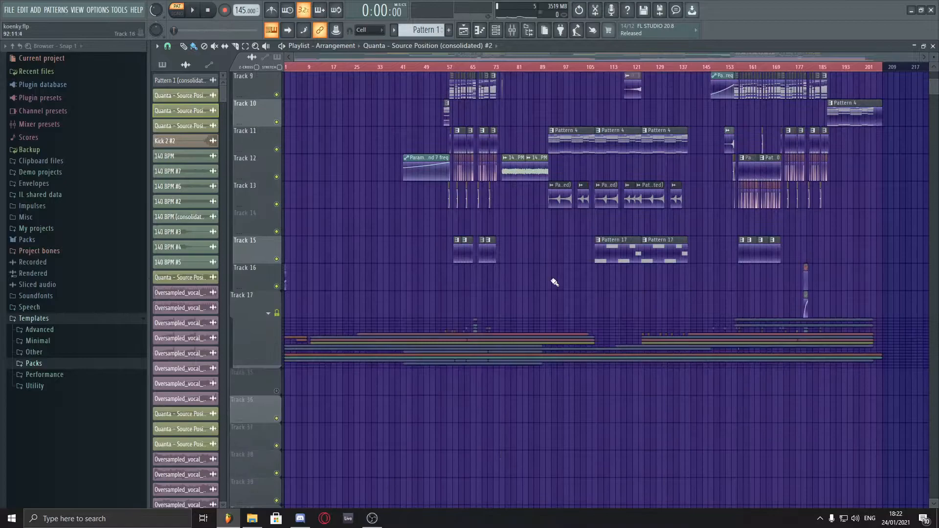
scroll(545, 277, "up", 4)
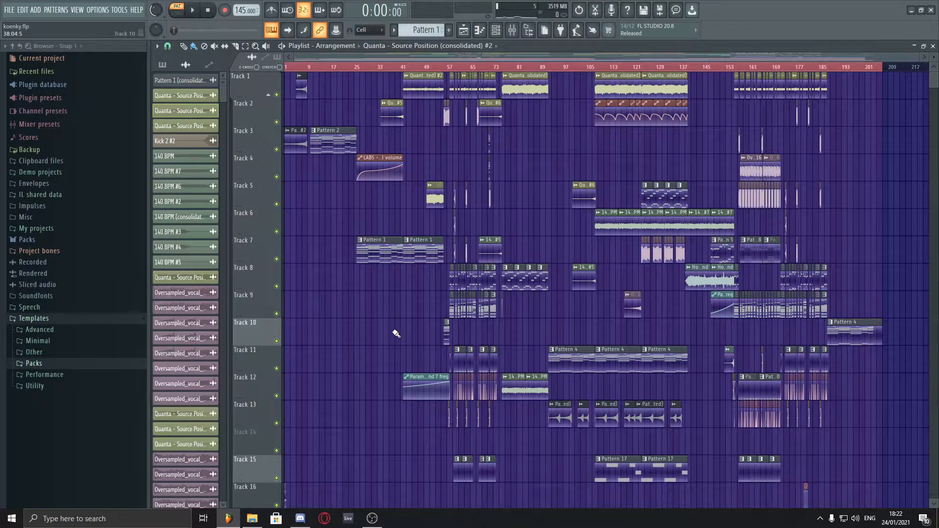
scroll(419, 271, "up", 5)
double_click(479, 198)
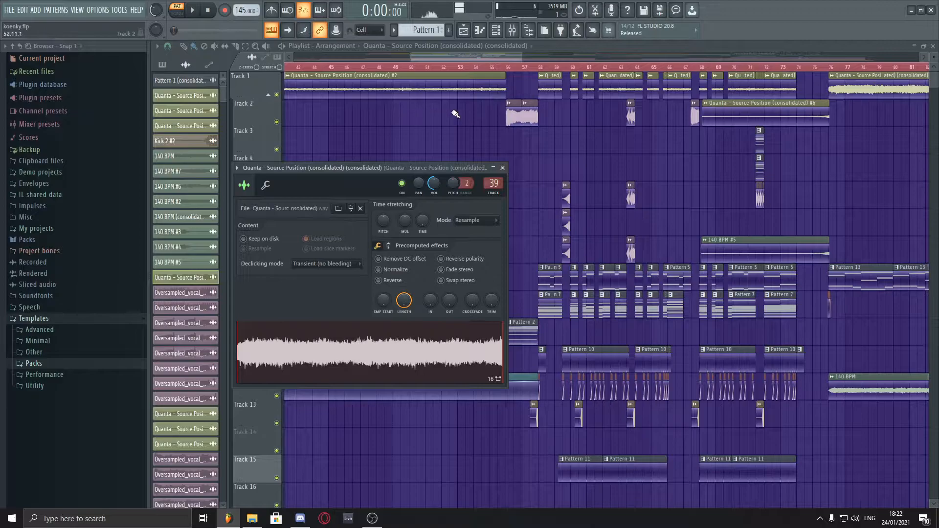
left_click(448, 131)
- Switch playback to song mode and place the playhead at about bar 41 in the playlist
scroll(464, 207, "down", 5)
scroll(445, 216, "down", 1)
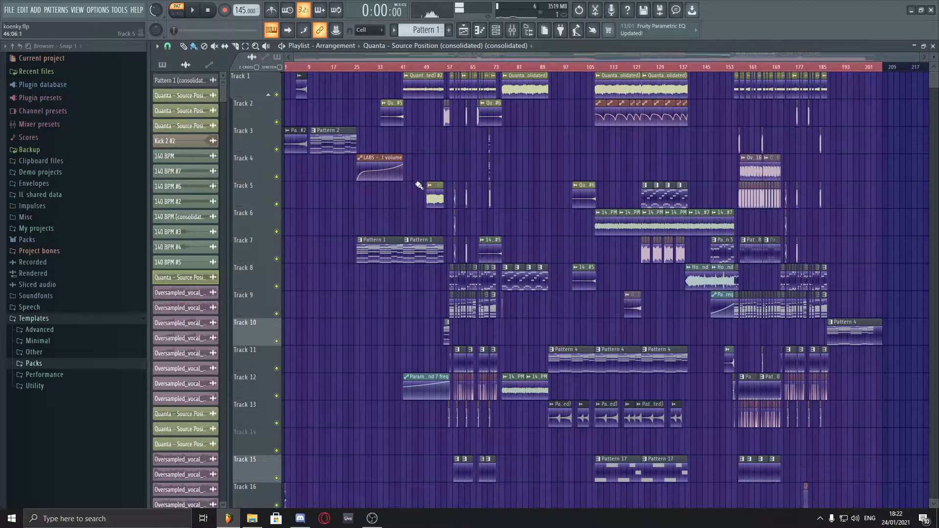
scroll(407, 293, "down", 6)
scroll(386, 353, "up", 6)
left_click_drag(406, 67, 402, 67)
- Examine the playlist arrangement from about bar 41 onward, around the Param. EQ 2 automation clip on Track 12
scroll(410, 401, "up", 3)
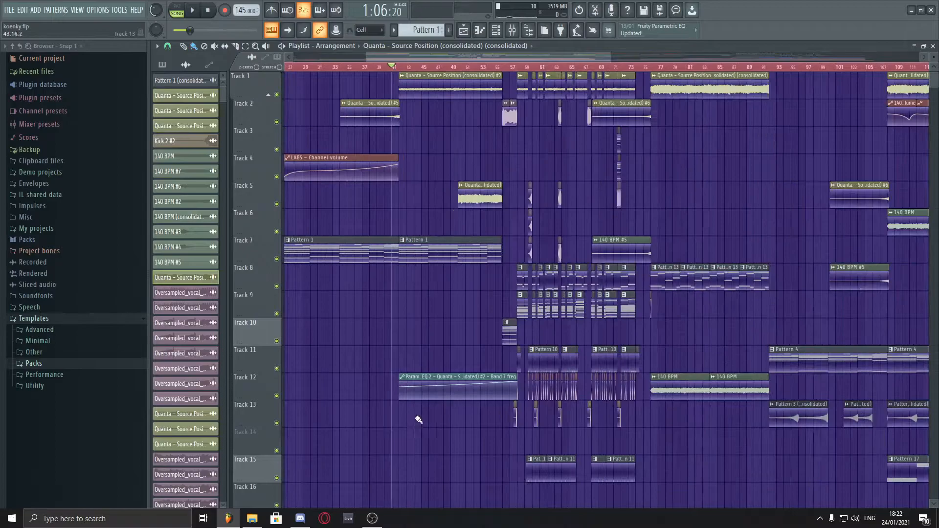
scroll(426, 433, "up", 2)
scroll(455, 338, "down", 4)
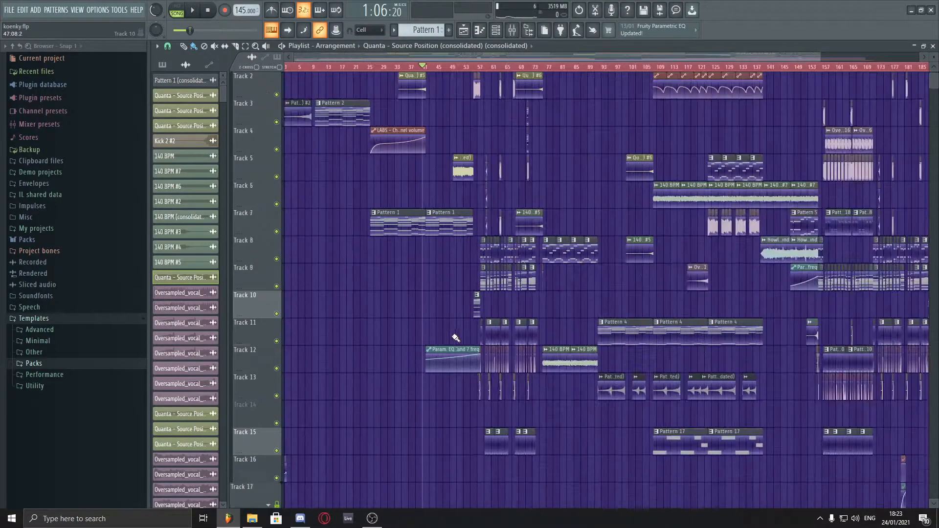
scroll(455, 338, "down", 1)
scroll(455, 332, "up", 2)
scroll(426, 116, "up", 1)
scroll(455, 112, "up", 1)
scroll(457, 142, "down", 3)
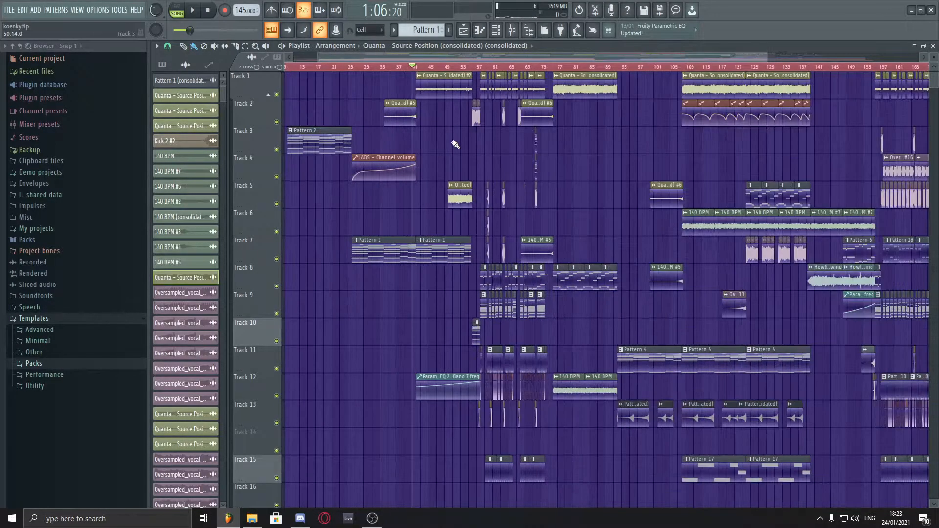
scroll(455, 144, "down", 5)
scroll(463, 331, "up", 4)
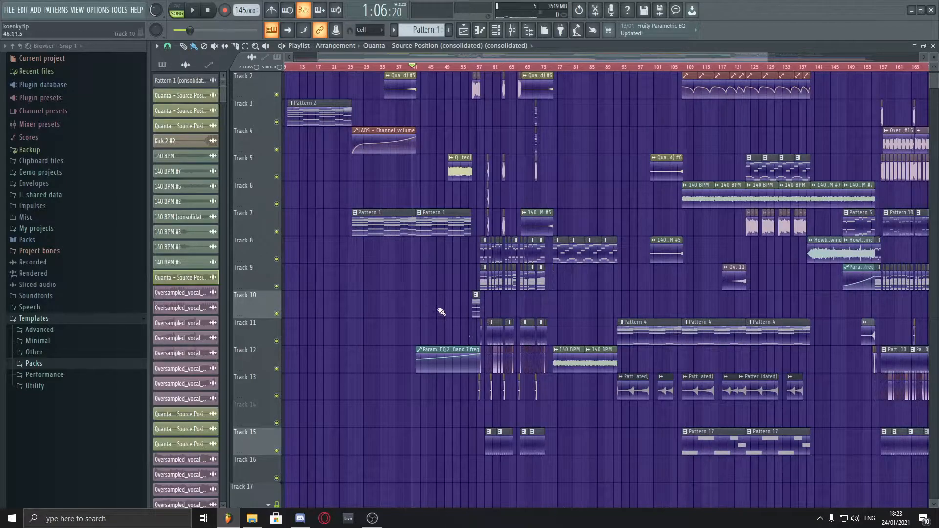
scroll(440, 279, "down", 1)
scroll(433, 282, "up", 1)
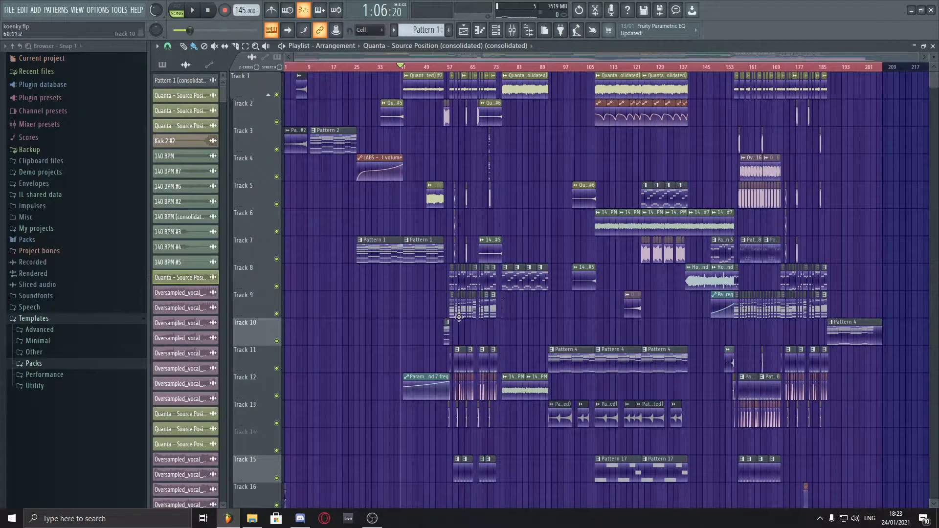
- Play the arrangement briefly from about bar 53 and stop playback
key("space")
left_click(437, 67)
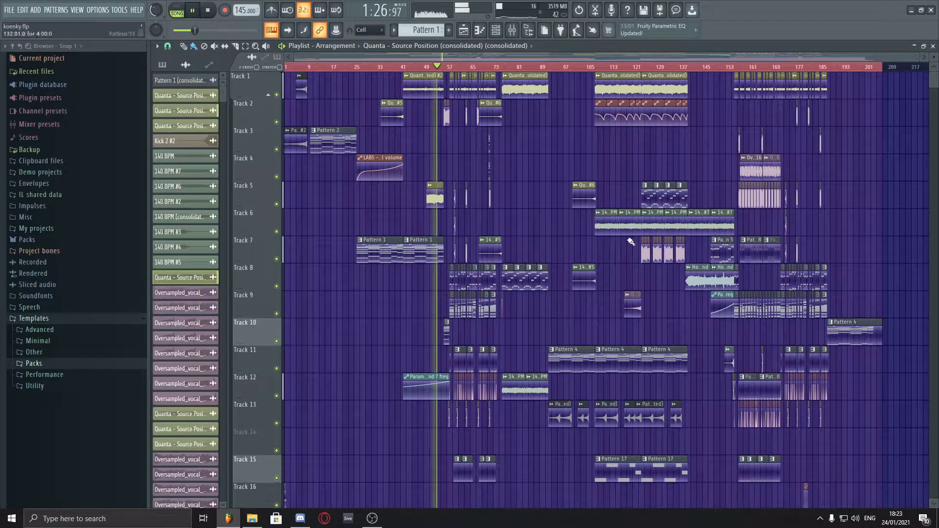
left_click(439, 69)
key("space")
- Open the Pattern 7 clip on Track 9 and view its channels and the Serum #2 notes in the piano roll
scroll(447, 153, "up", 8, "ctrl")
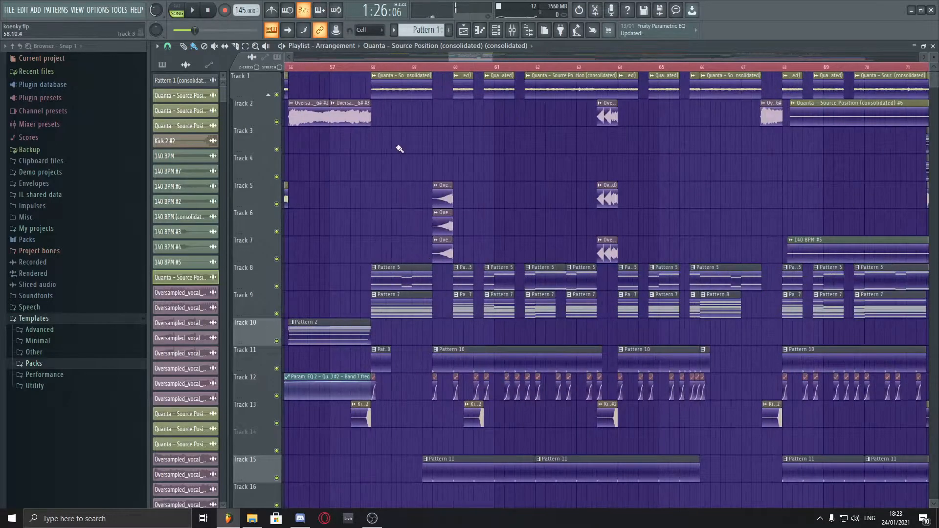
scroll(399, 149, "down", 6, "ctrl")
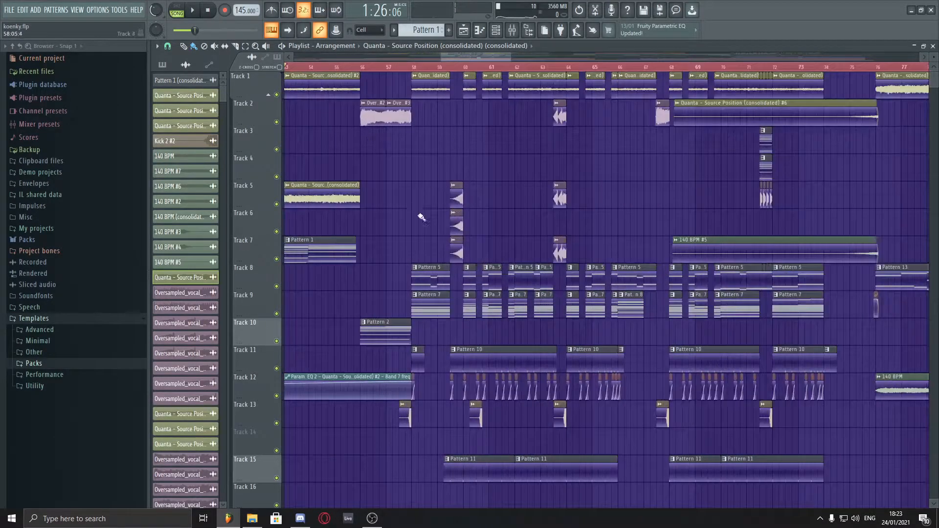
double_click(432, 314)
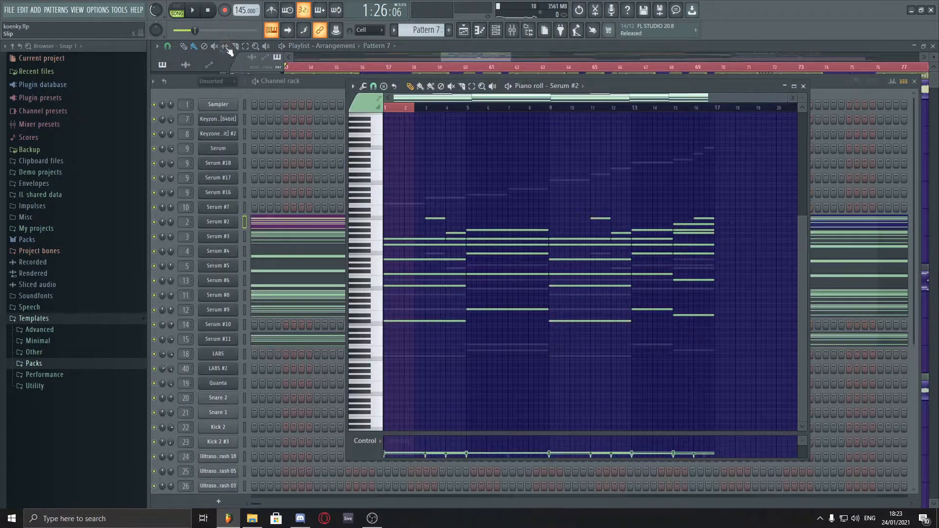
left_click(284, 81)
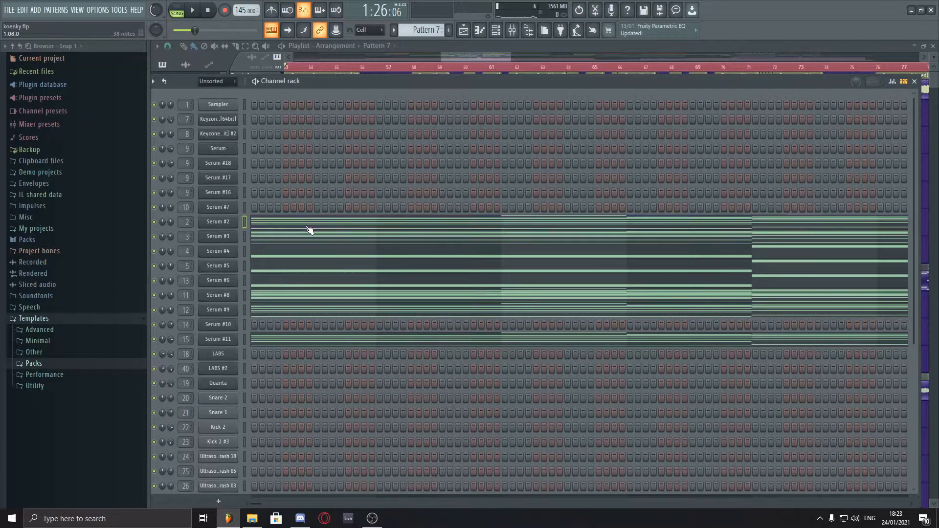
left_click(312, 223)
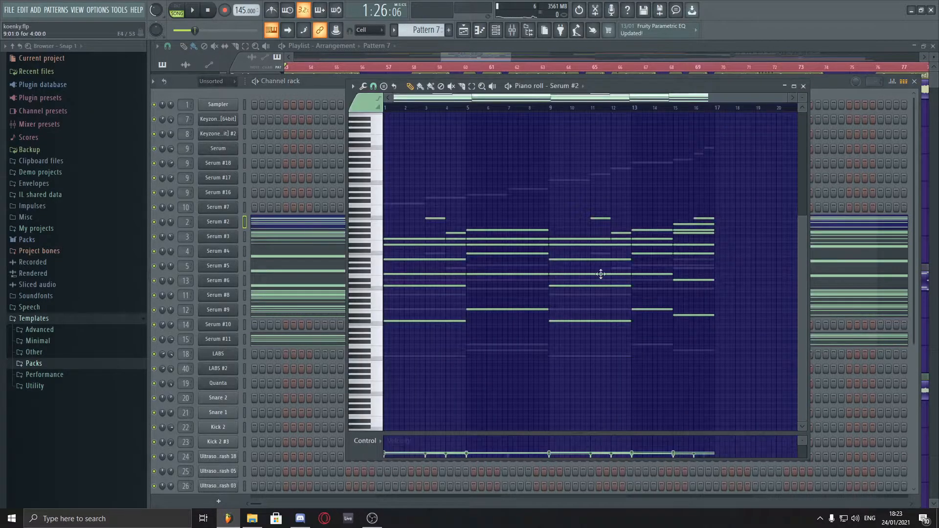
- Solo Serum #2, play Pattern 7 while viewing its notes in the piano roll, and stop playback back in the channel rack
right_click(155, 225)
left_click(165, 230)
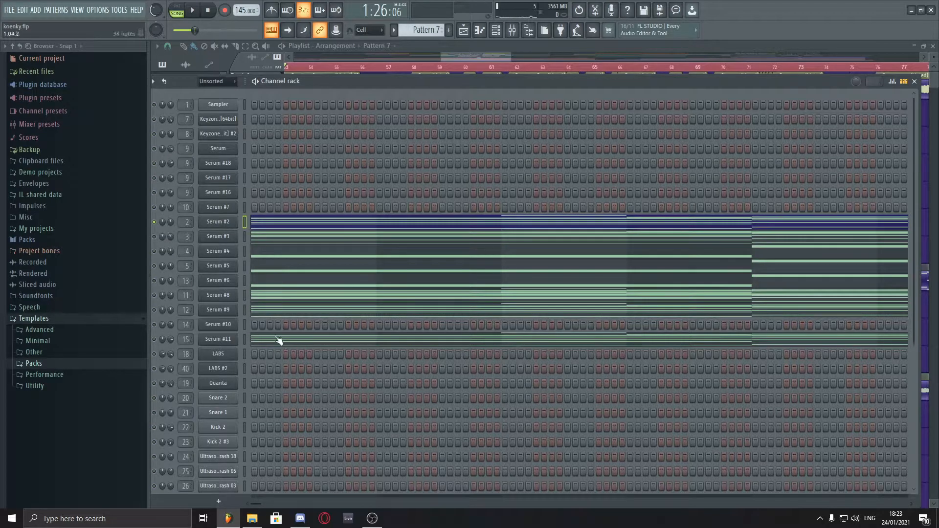
left_click(290, 224)
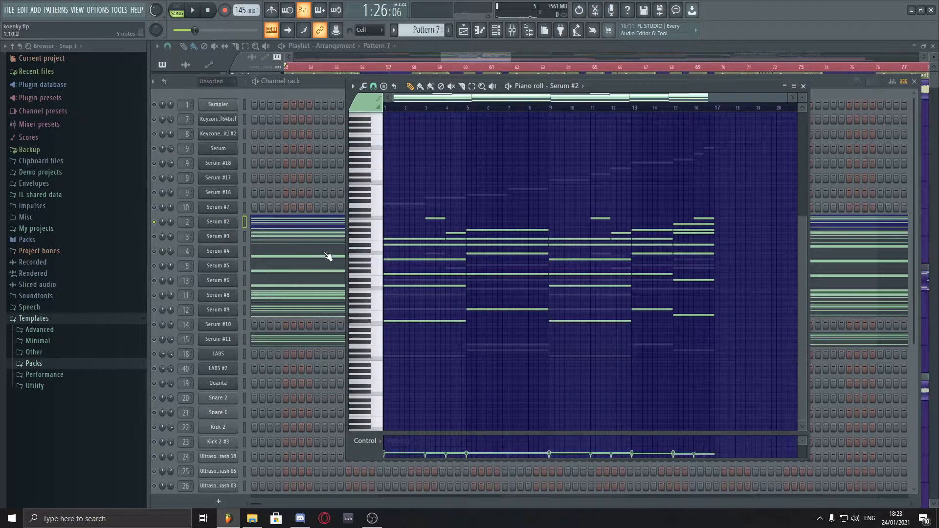
key("l")
key("space")
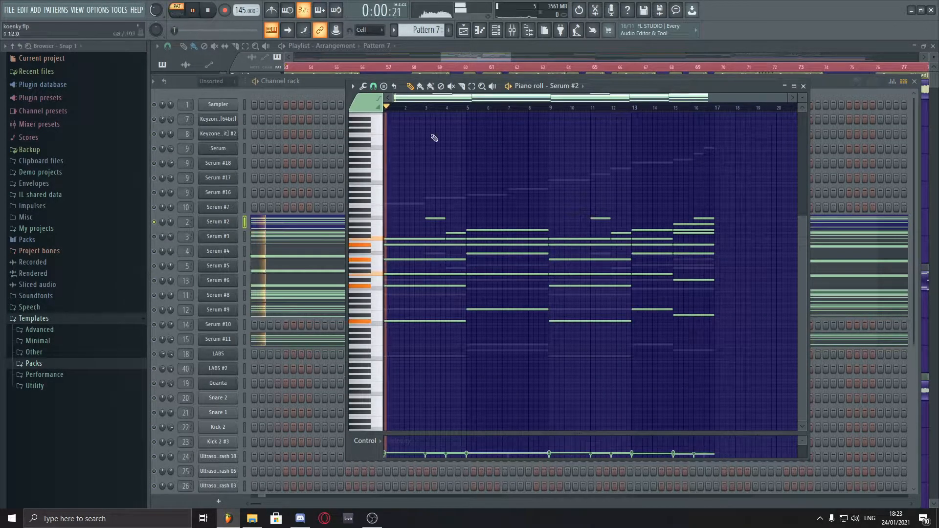
left_click(336, 87)
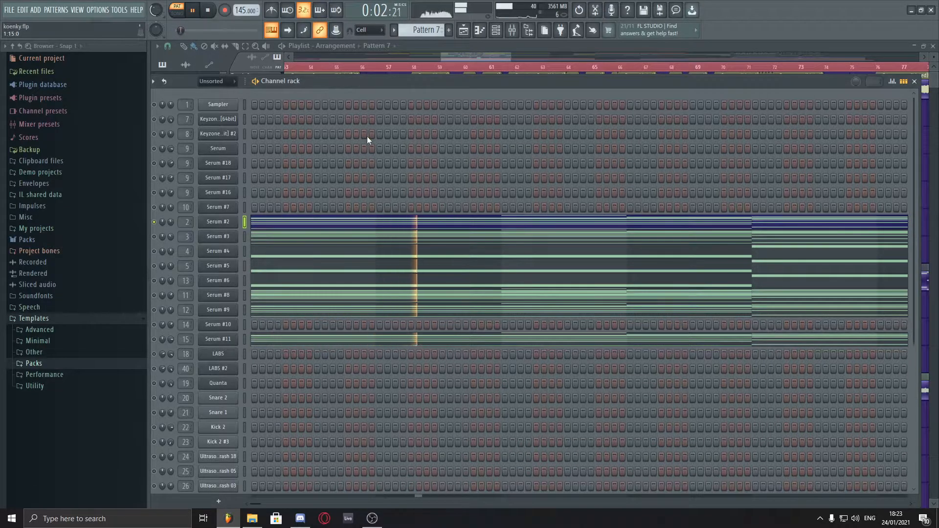
key("space")
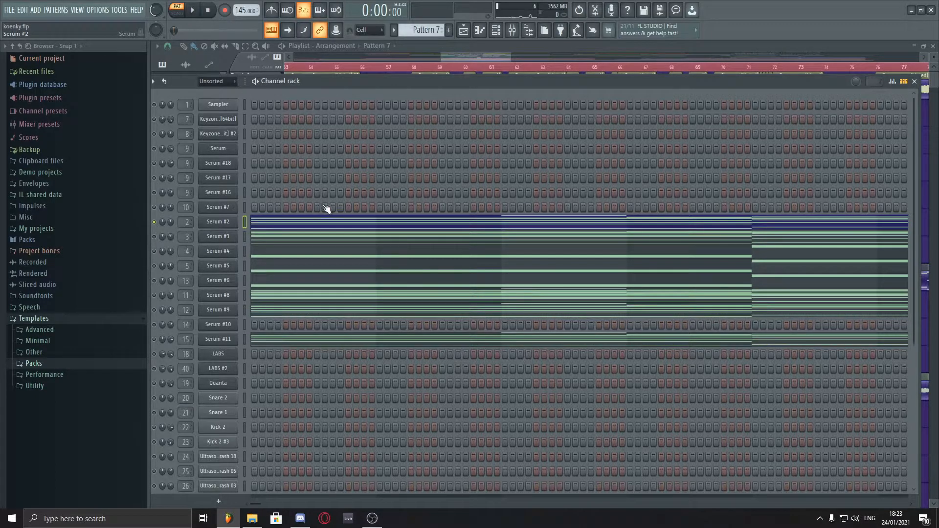
- Solo Serum #3, play Pattern 7 to hear that layer, and stop playback
left_click_drag(441, 153, 580, 105)
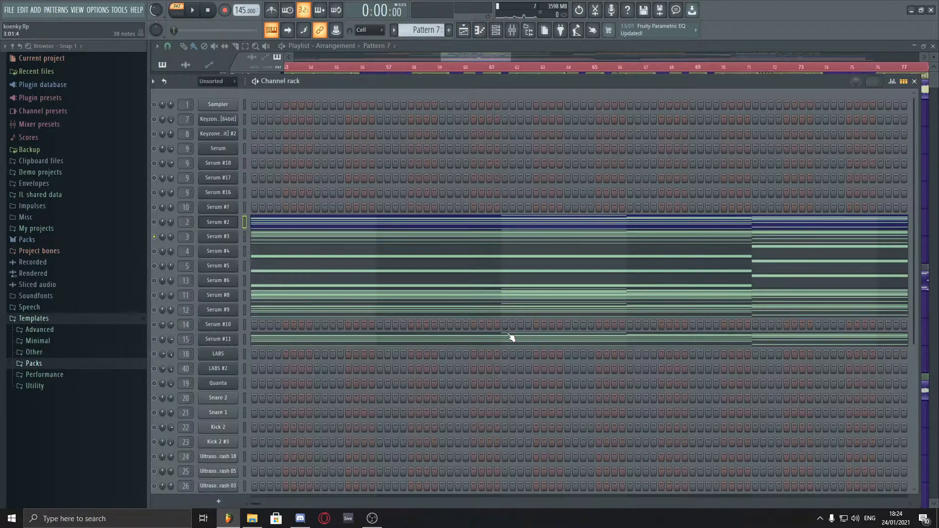
key("space")
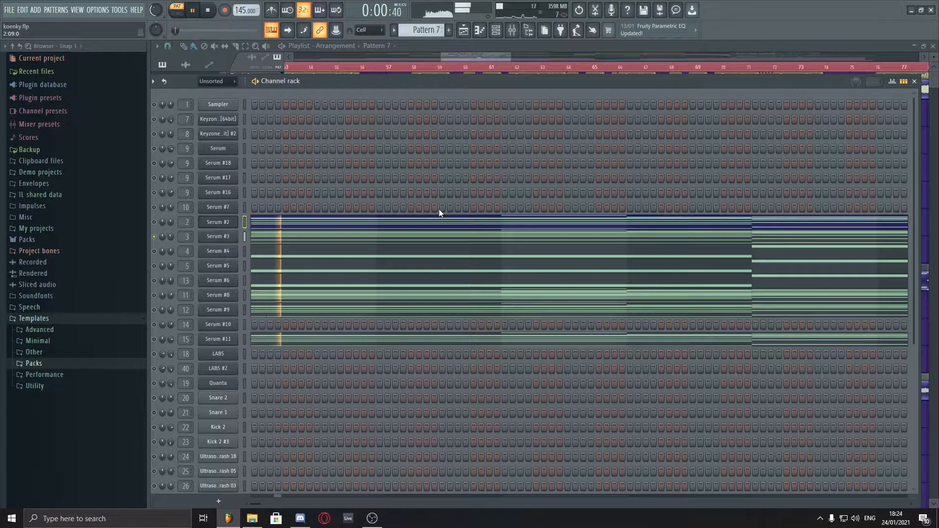
scroll(458, 161, "down", 3)
scroll(458, 164, "up", 3)
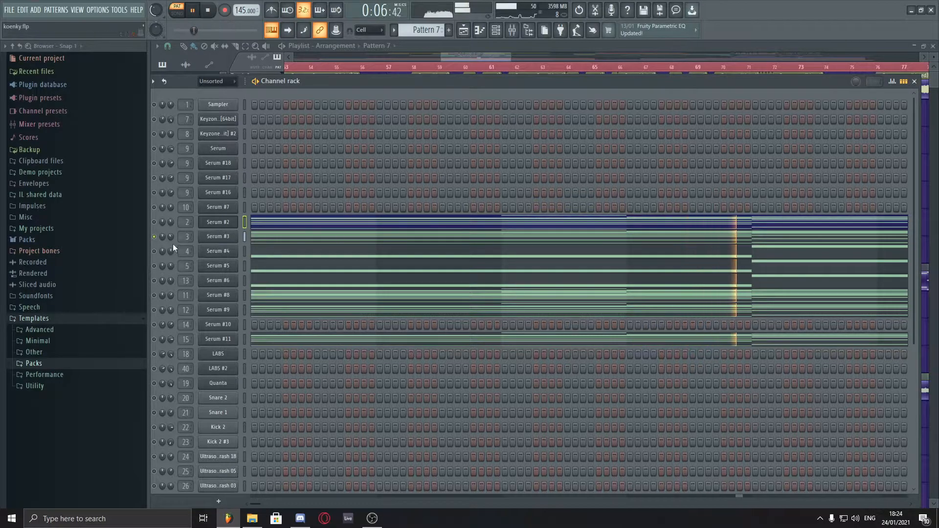
key("space")
- Solo Serum #8, play Pattern 7 to hear that layer, and stop playback
left_click_drag(148, 300, 153, 300)
right_click(161, 289)
left_click(175, 293)
key("space")
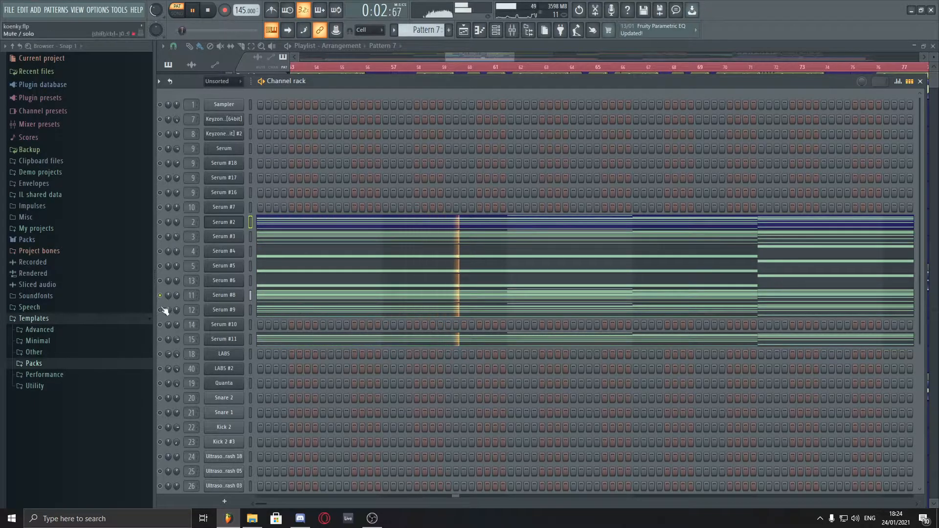
key("space")
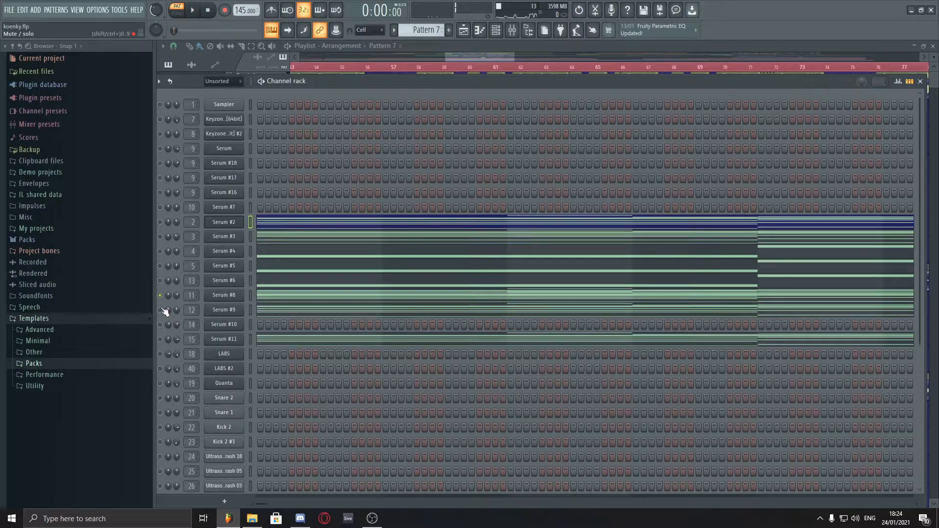
- Solo Serum #9, play Pattern 7 while looking through the remaining channels, and stop playback
right_click(164, 311)
left_click(168, 314)
key("space")
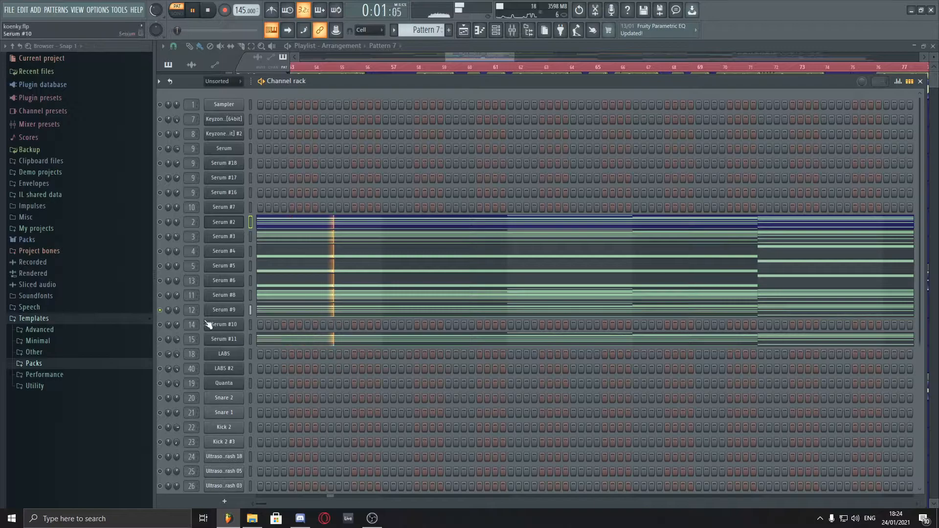
scroll(337, 380, "down", 3)
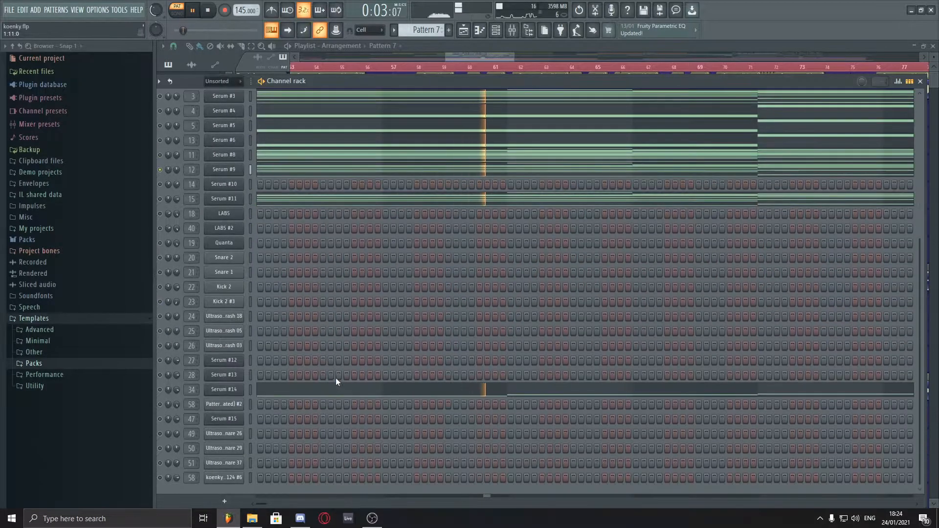
scroll(336, 378, "up", 1)
key("space")
- Solo Serum #11 and open its notes in the piano roll
right_click(165, 254)
left_click(165, 254)
left_click(309, 245)
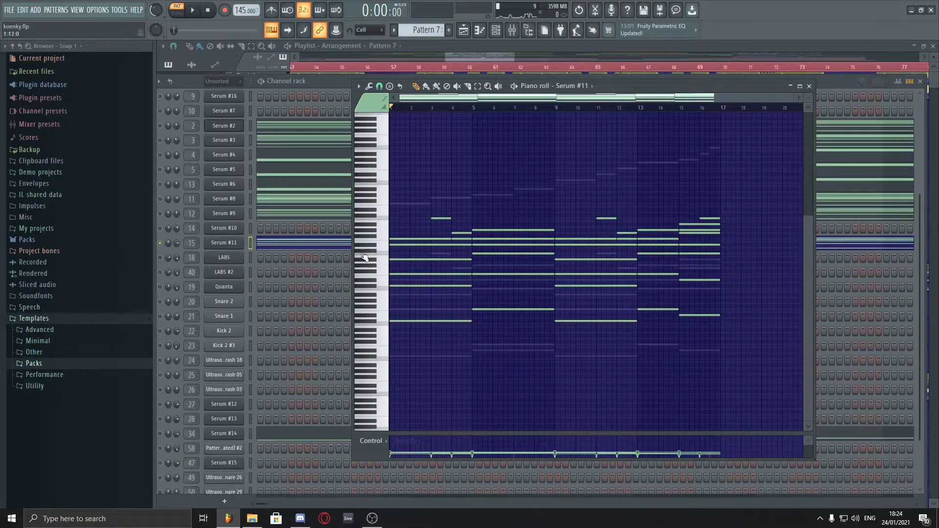
- View the Serum #11 instrument and its arpeggiator settings, play Pattern 7 briefly, and return to the channel rack
left_click(216, 243)
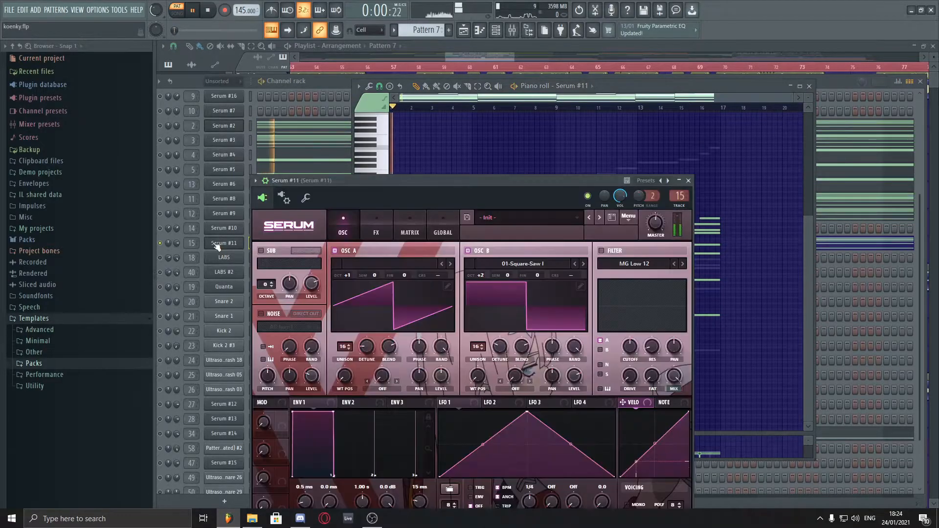
left_click(306, 198)
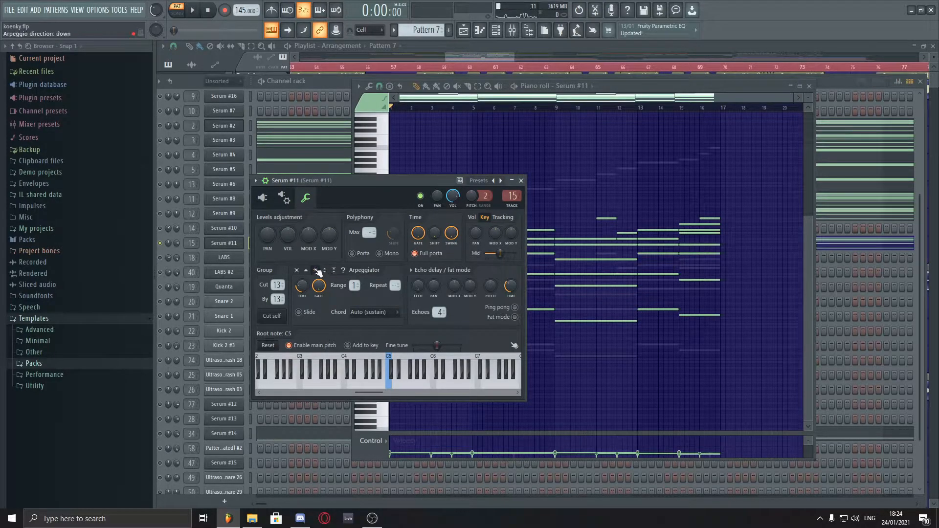
key("space")
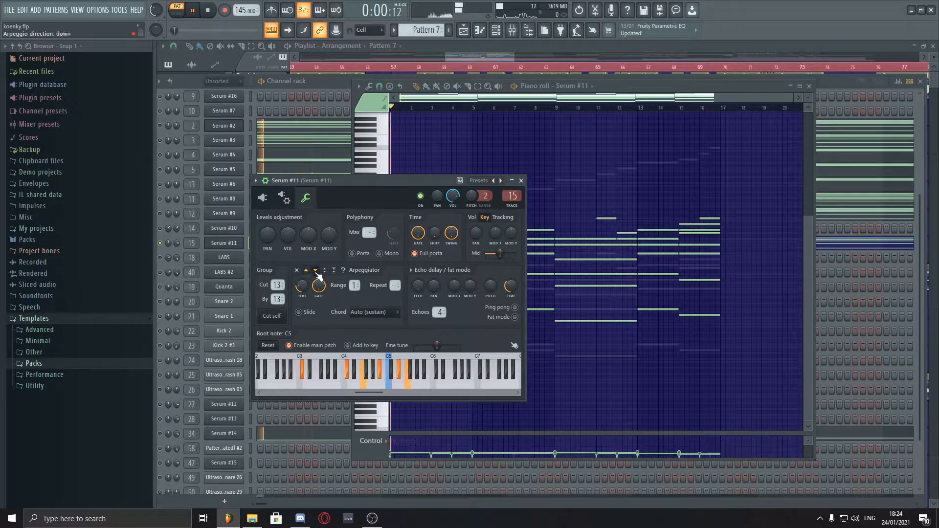
key("space")
left_click(334, 90)
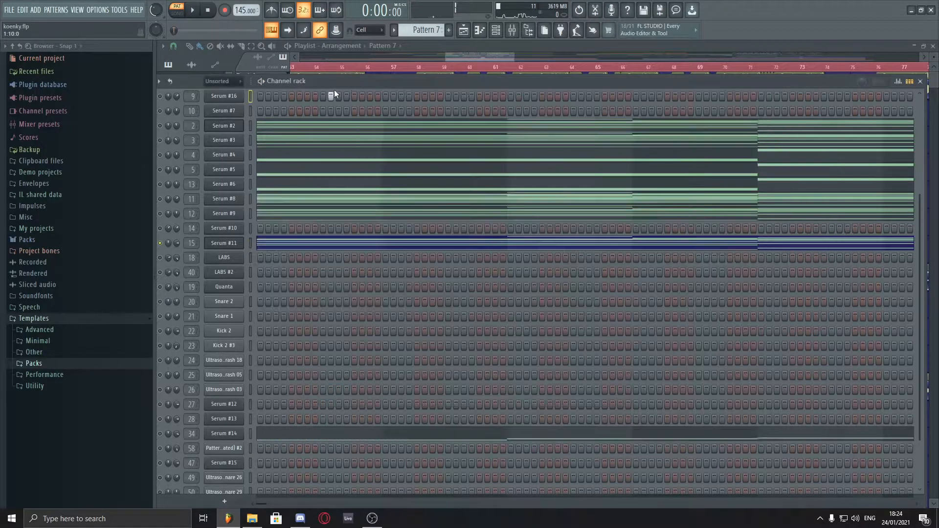
- Reopen the arpeggiator settings of Serum #11 and play Pattern 7 to hear the arpeggio
scroll(397, 274, "down", 3)
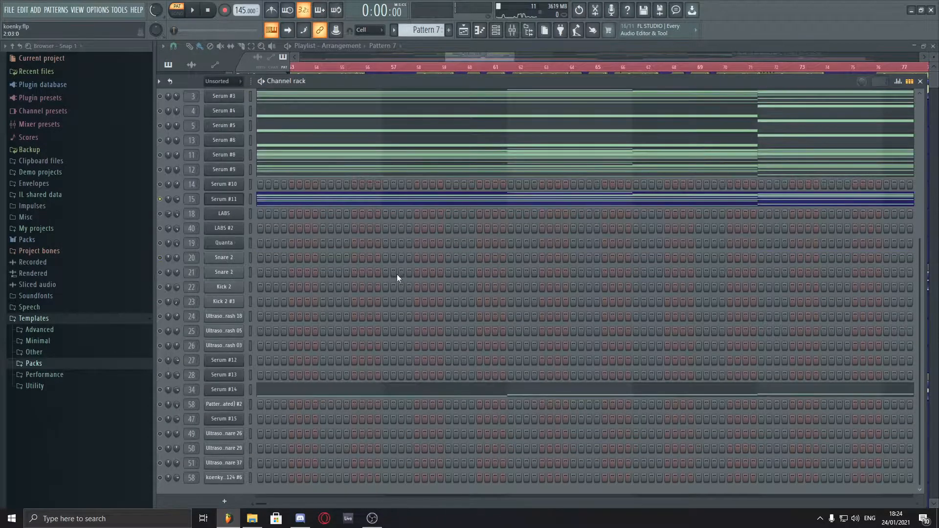
left_click(225, 198)
key("space")
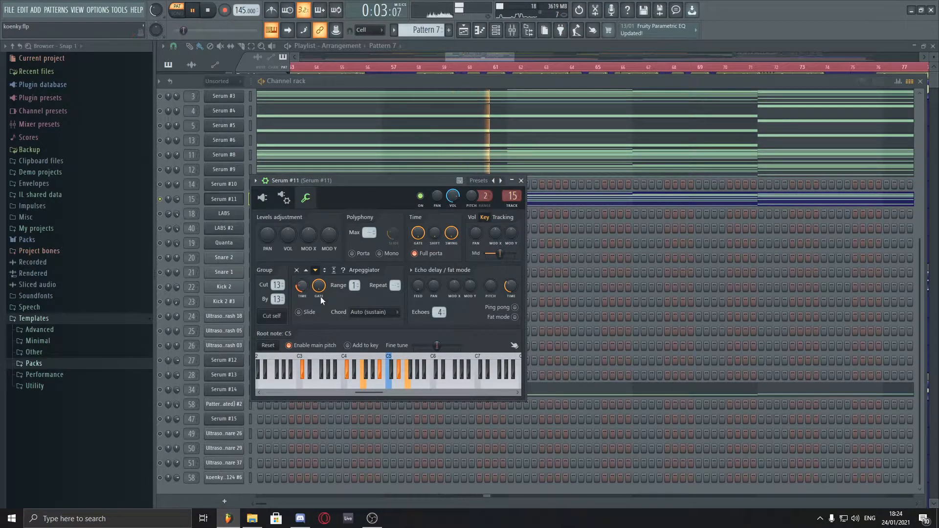
- Stop playback, close the Serum #11 settings and solo the Serum #4 channel
right_click(794, 272)
key("space")
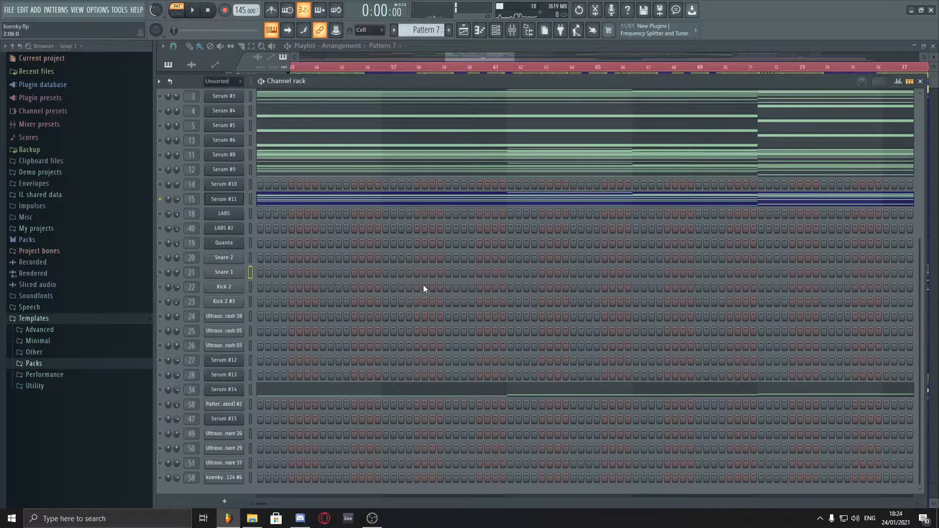
scroll(424, 286, "up", 5)
right_click(160, 252)
left_click(151, 255)
right_click(161, 251)
left_click(180, 256)
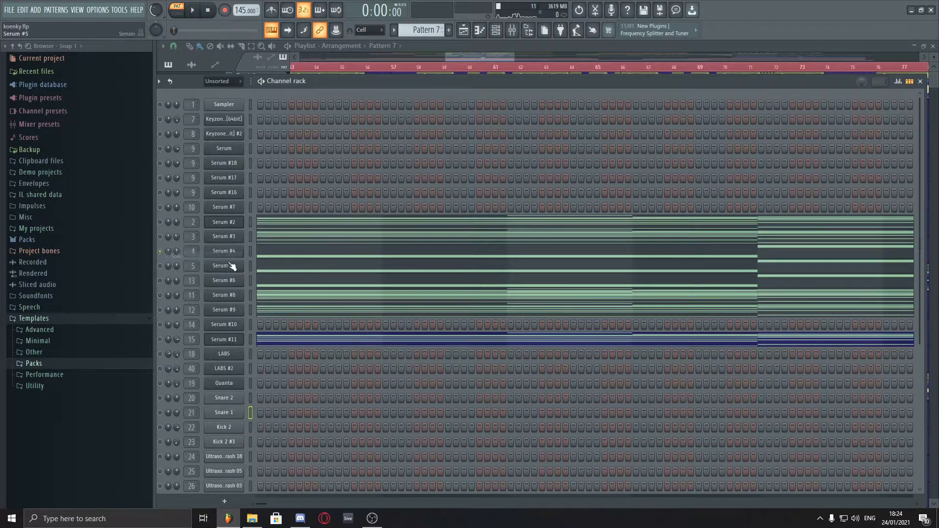
- Open the Serum #4 instrument and look at the M2-Basic user wavetables for oscillator A and the effects page
left_click(232, 252)
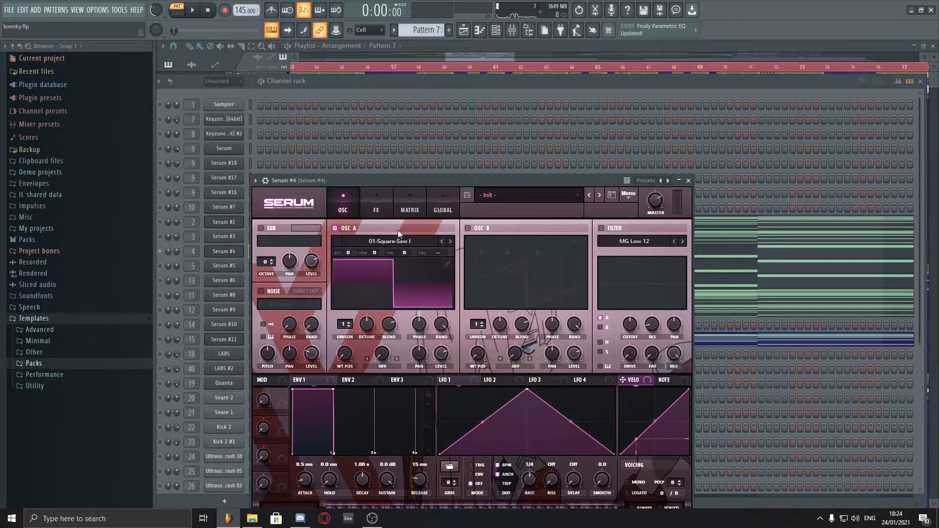
left_click(377, 193)
left_click(348, 196)
left_click(377, 243)
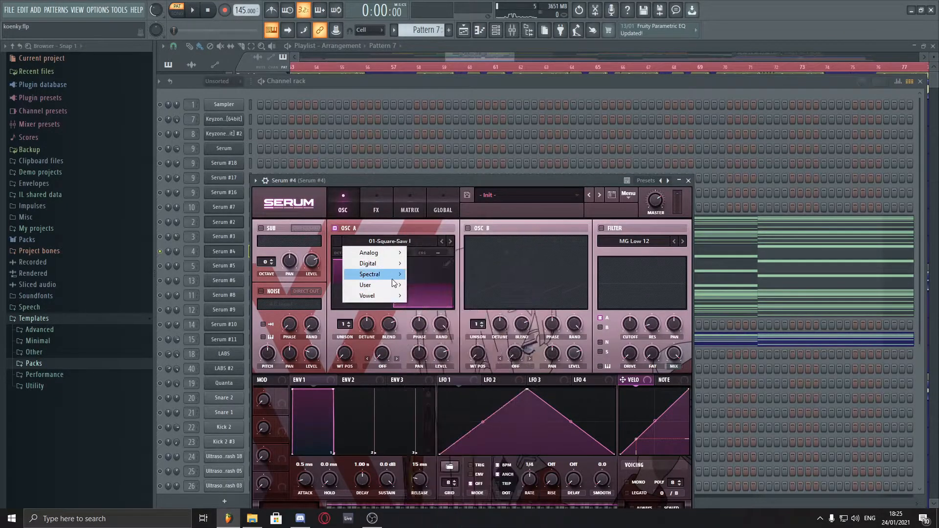
mouse_move(394, 285)
mouse_move(433, 285)
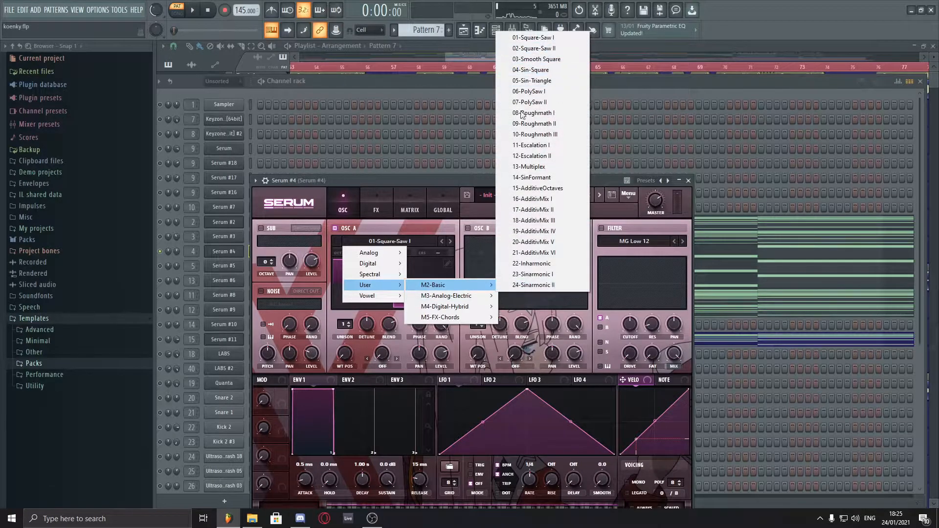
left_click(608, 184)
left_click(376, 208)
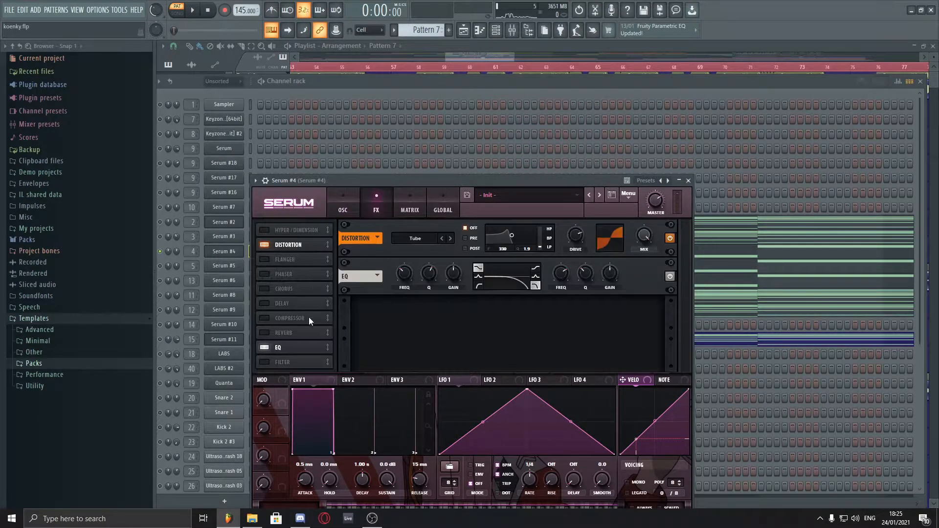
- View the Serum #4 oscillator page again, open the Serum #5 notes in the piano roll, and return to the channel rack
left_click(362, 82)
left_click(595, 48)
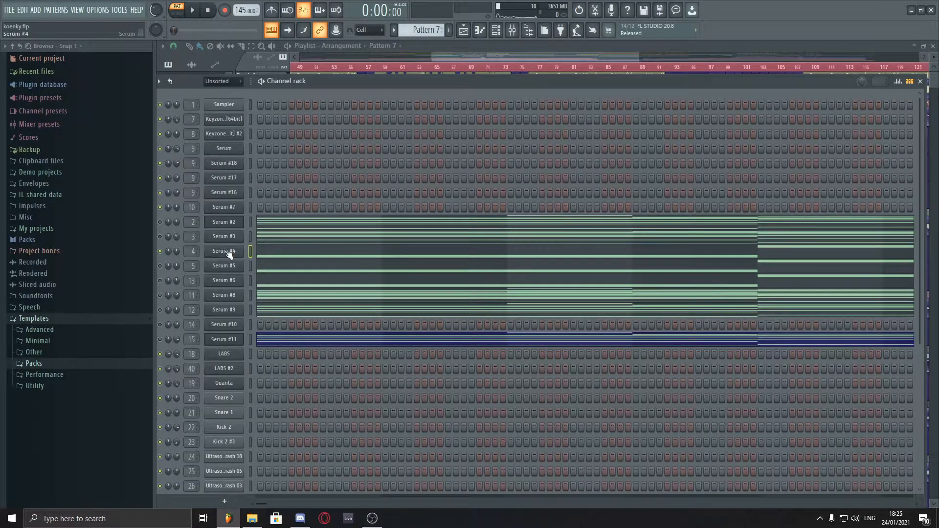
left_click(228, 252)
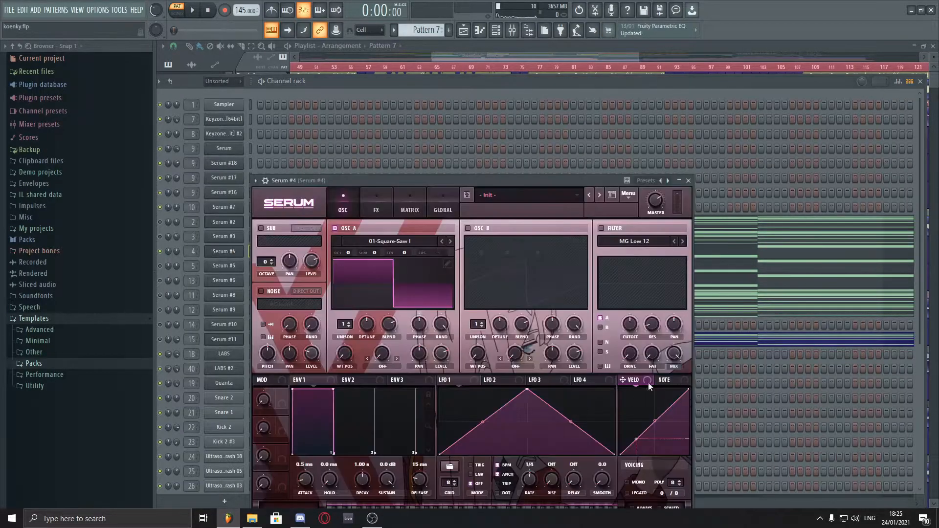
left_click(746, 266)
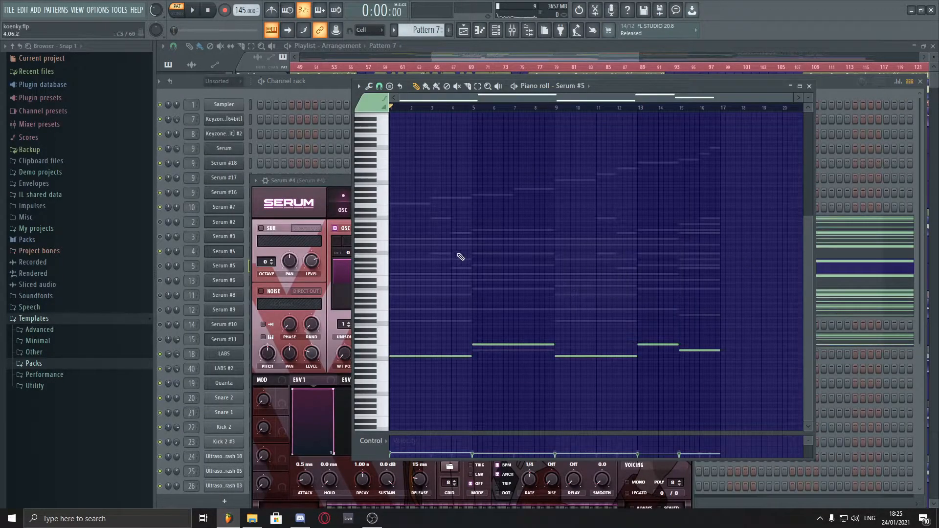
left_click(339, 178)
left_click(841, 80)
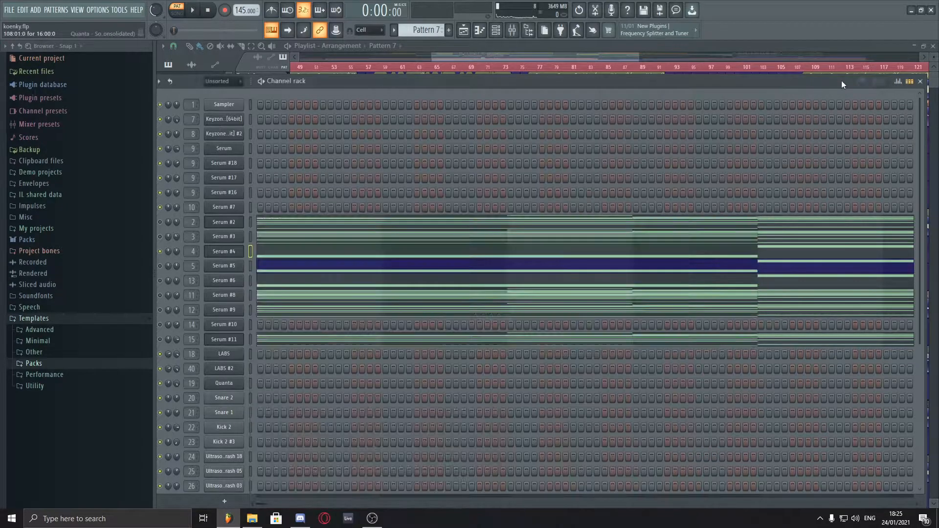
- Play Pattern 7 while viewing the effects on the Serum #4 mixer track, and return to the channel rack
key("space")
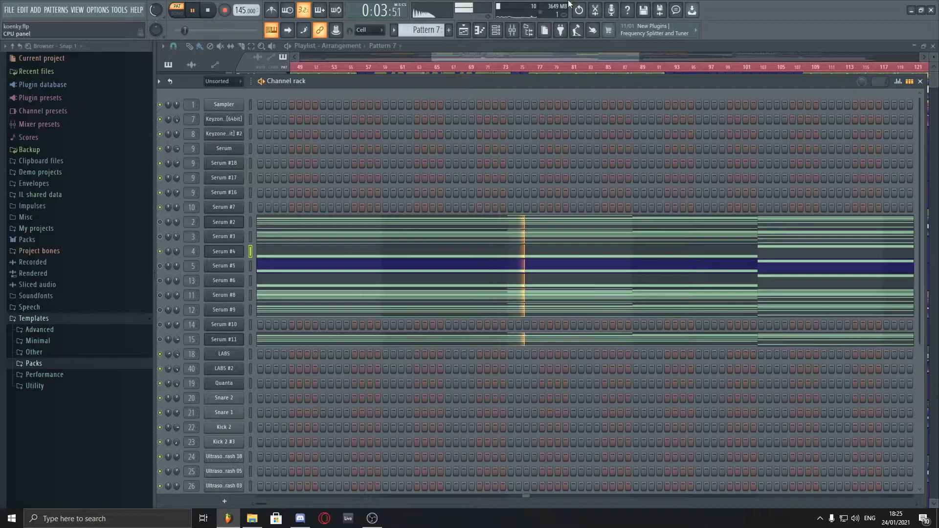
left_click(503, 31)
left_click(508, 30)
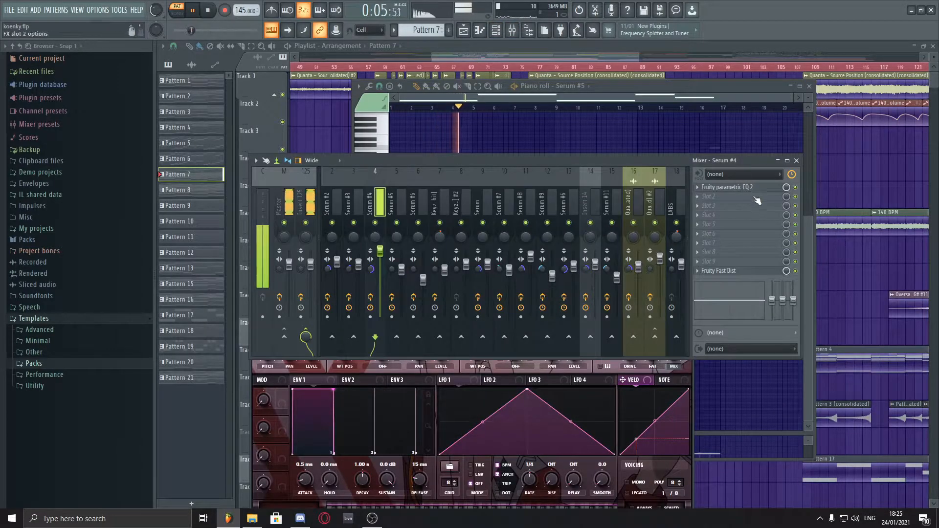
left_click(512, 30)
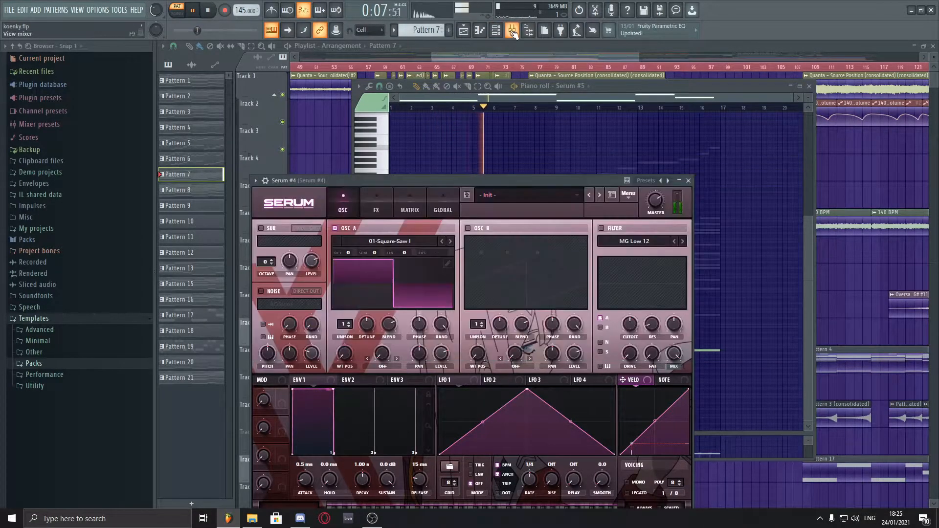
left_click(496, 30)
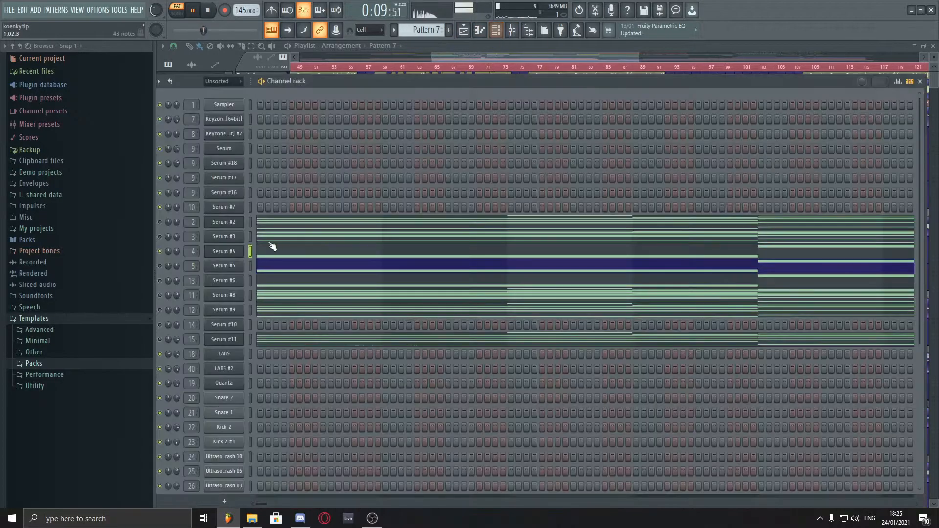
- Replay Pattern 7 in short bursts while adding the Serum #6 and Serum #5 layers to Serum #4
key("space")
key("space")
key("space")
key("space")
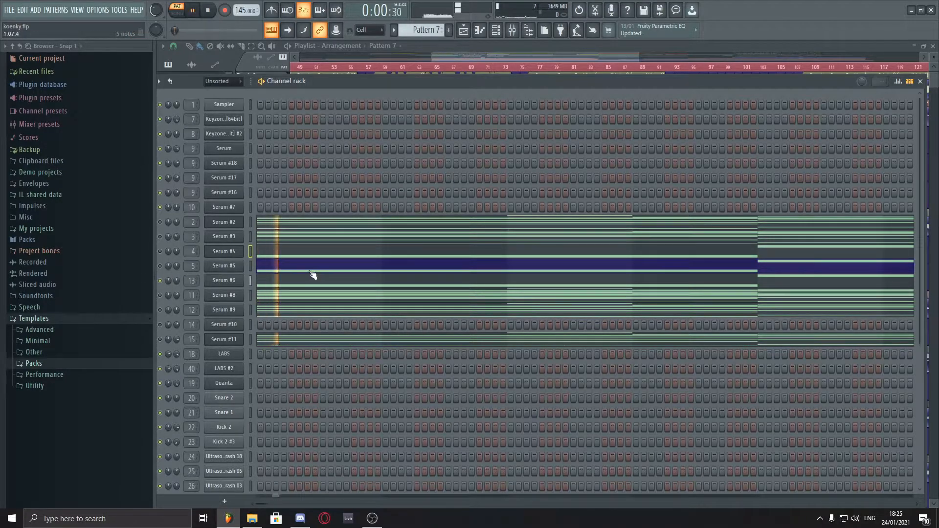
key("space")
key("space")
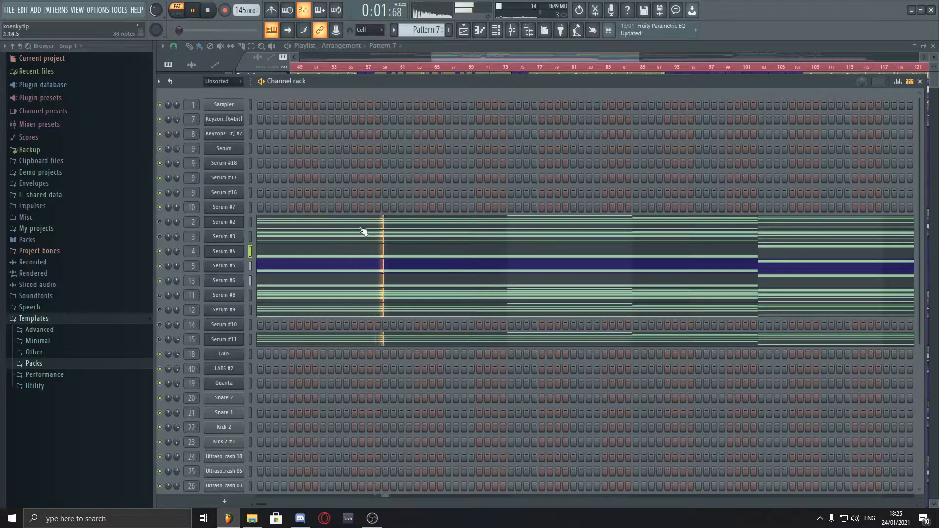
key("space")
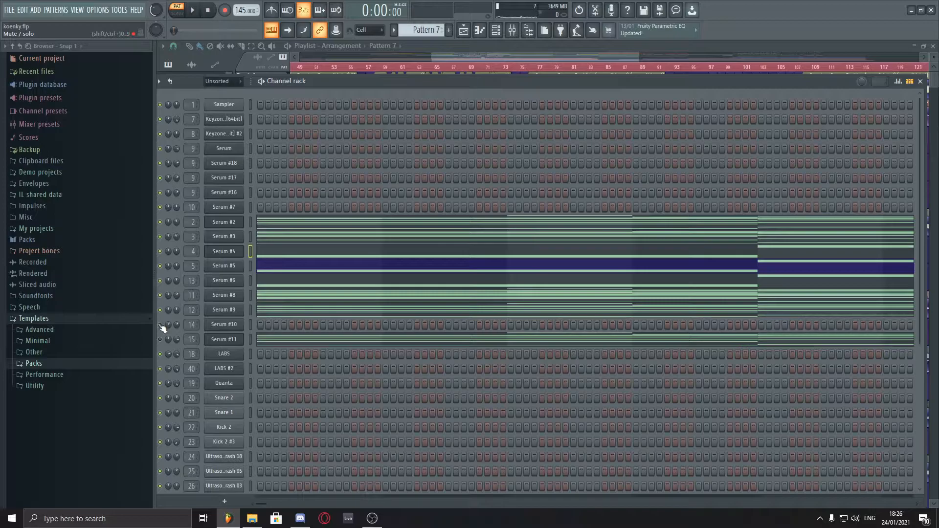
- Unmute the remaining Serum chord layers through Serum #11 and play Pattern 7 to hear them together
scroll(392, 278, "down", 3)
key("space")
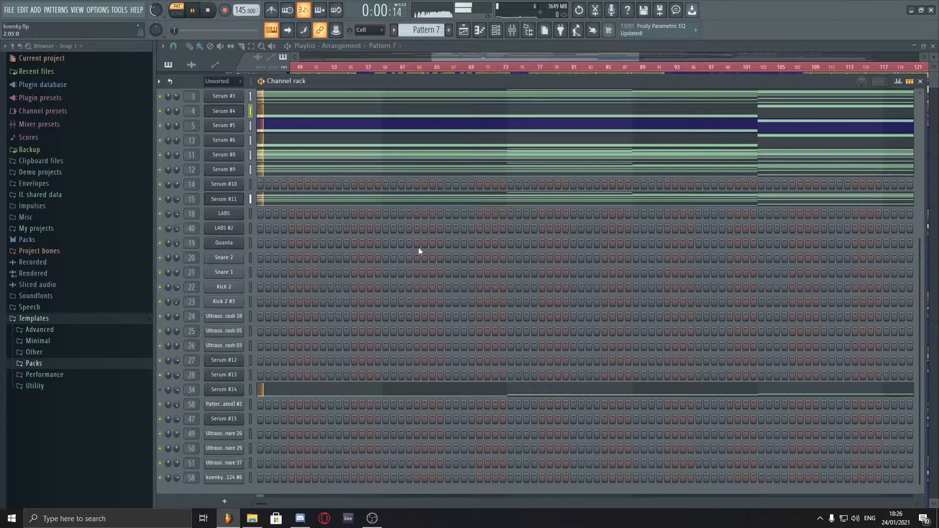
scroll(405, 251, "up", 3)
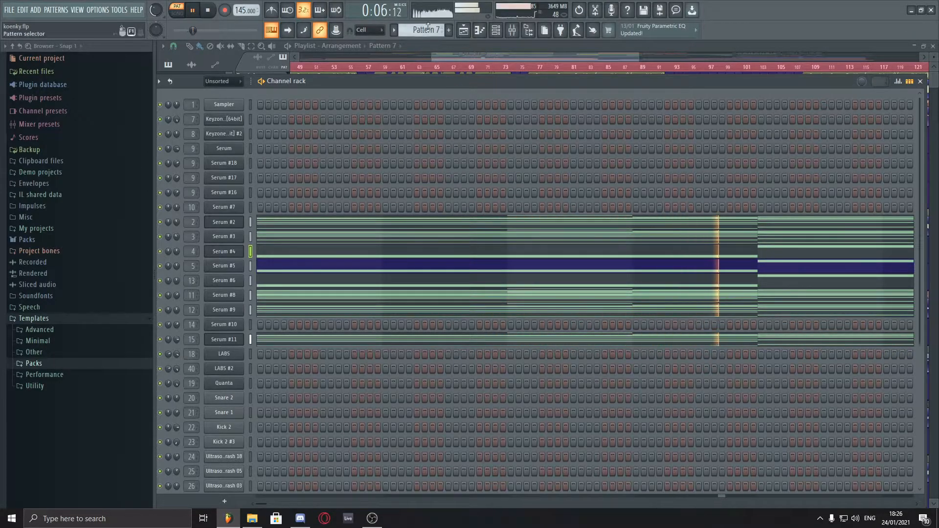
key("space")
- Open Pattern 5 from its first clip on Track 8 of the playlist and show its channels
left_click(496, 30)
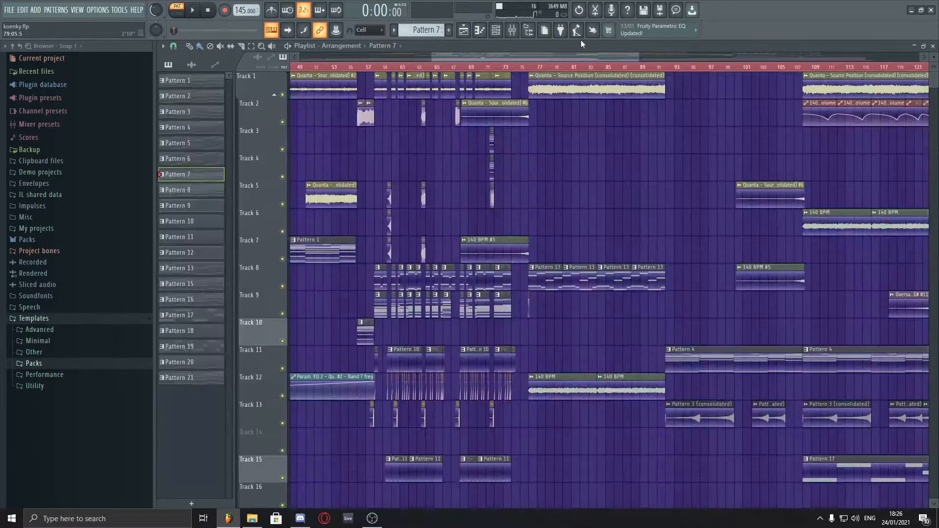
scroll(704, 240, "down", 3)
scroll(535, 334, "up", 4)
scroll(535, 334, "up", 2)
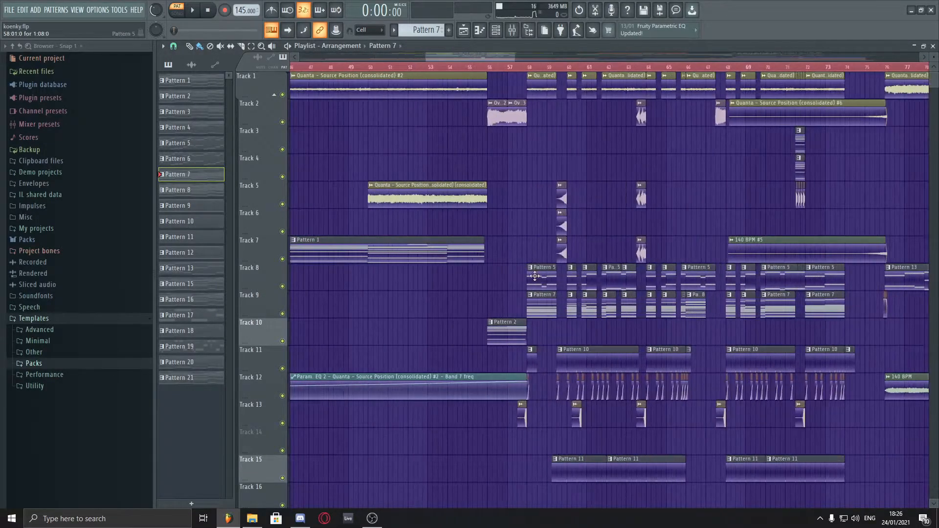
double_click(539, 280)
key("F7")
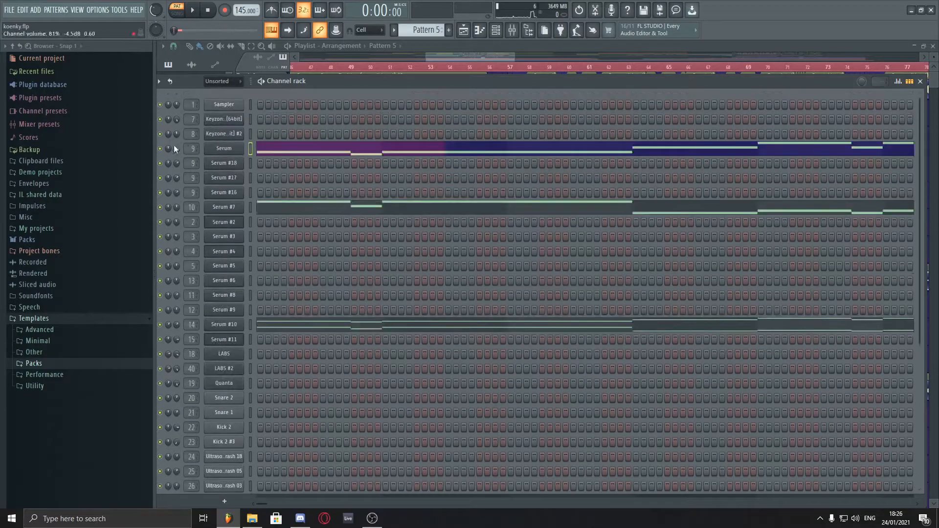
- Solo the Serum channel and play Pattern 5 to hear its part alone
key("F7")
key("F7")
key("space")
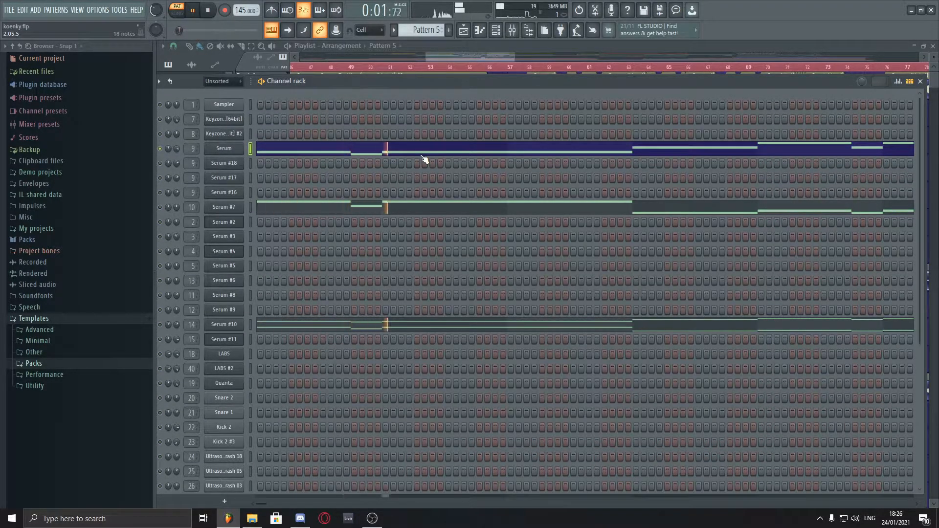
key("space")
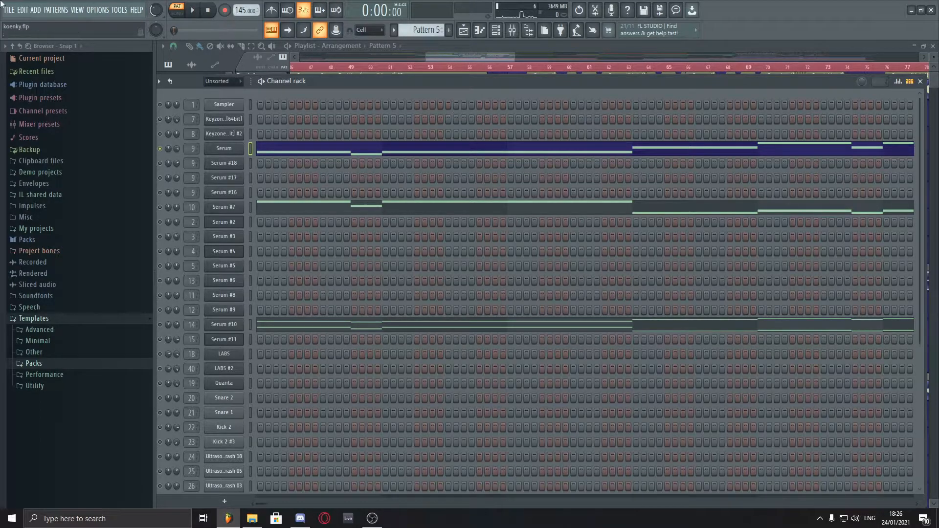
- Unmute Serum #7 alongside Serum and examine its Pattern 5 notes in the piano roll
left_click(160, 207)
left_click(399, 208)
left_click_drag(732, 281, 386, 106)
scroll(390, 366, "up", 3)
left_click(651, 353, "ctrl")
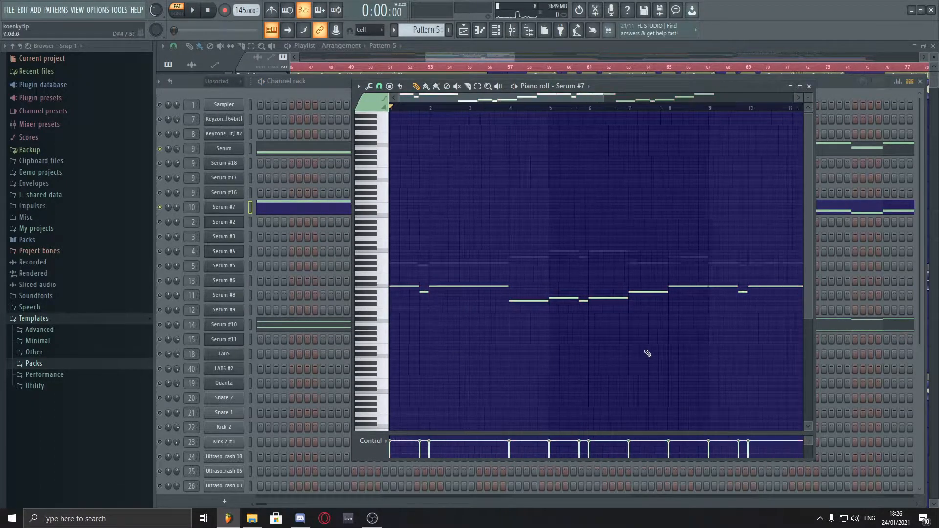
scroll(696, 361, "down", 2)
left_click_drag(766, 376, 386, 178)
left_click(539, 175, "ctrl")
- Play Pattern 5 with Serum and Serum #7, returning to the channel rack before stopping playback
key("space")
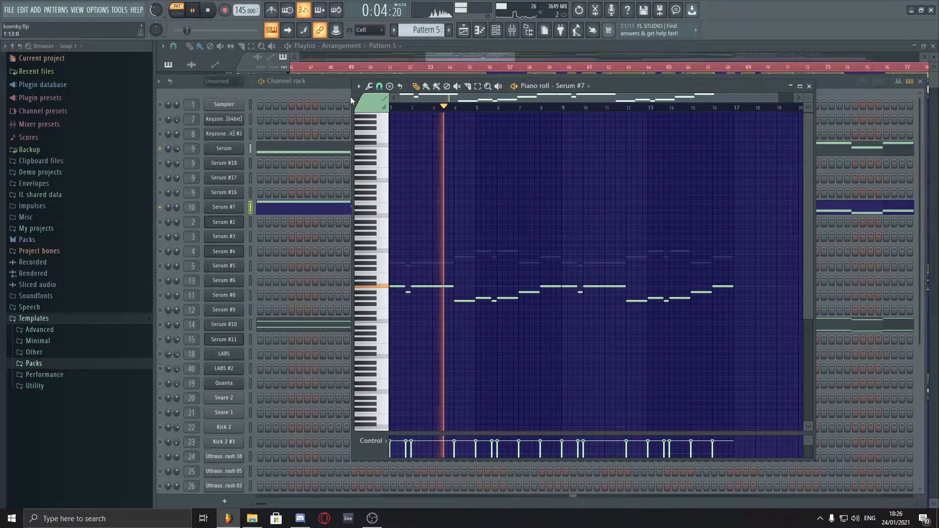
left_click(330, 88)
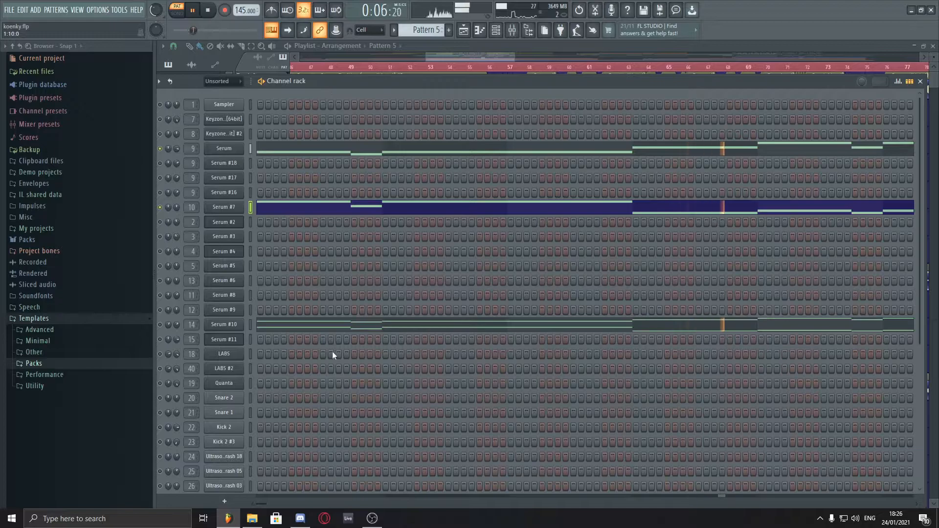
scroll(333, 351, "down", 2)
key("space")
- Open the Serum #10 notes in the piano roll, select them all, and return to the channel rack
left_click(317, 243)
scroll(518, 332, "down", 1)
left_click_drag(726, 351, 386, 163)
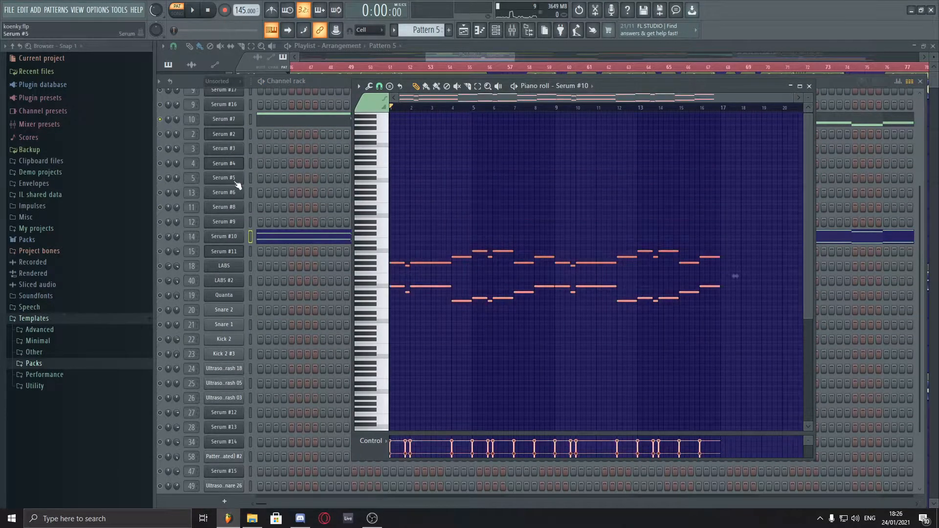
left_click(168, 237)
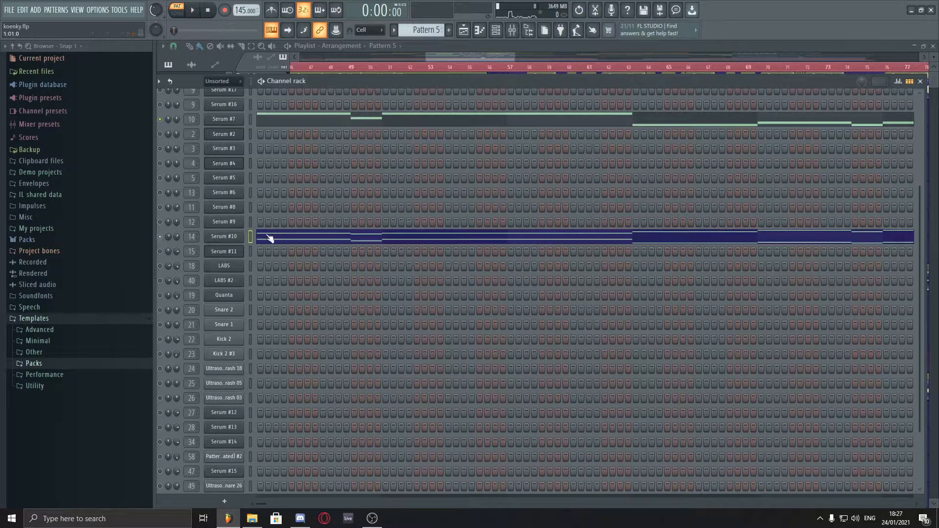
- Unmute Serum #10 and play Pattern 5 with Serum, Serum #7 and Serum #10 together
scroll(455, 308, "up", 6)
key("space")
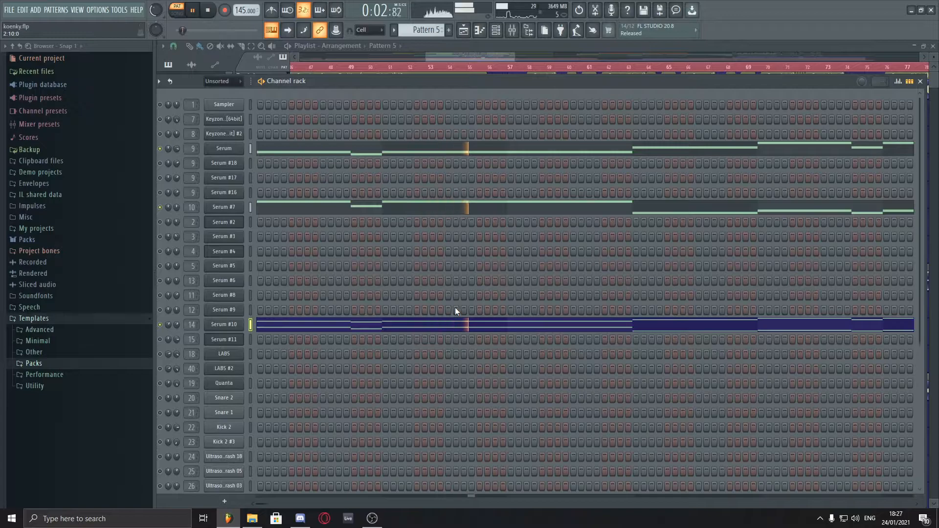
scroll(424, 288, "down", 9)
scroll(424, 289, "down", 1)
scroll(510, 309, "up", 10)
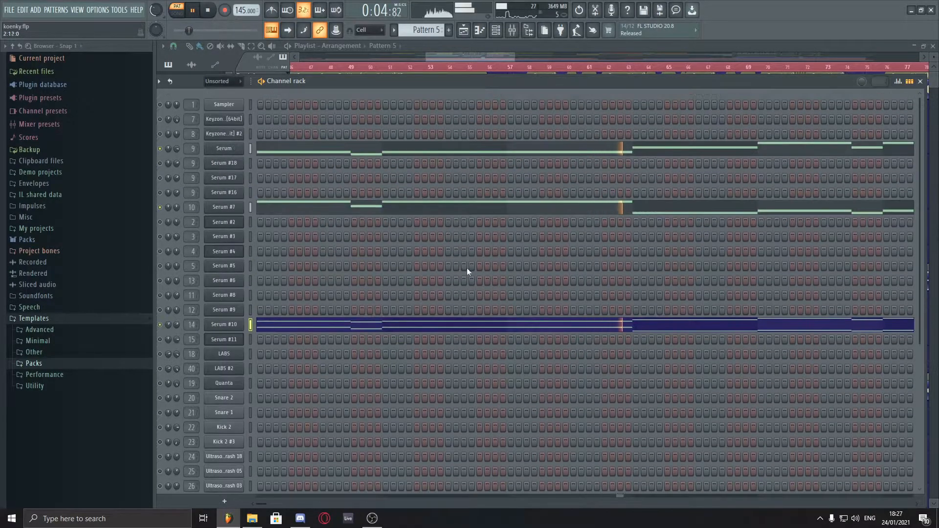
key("space")
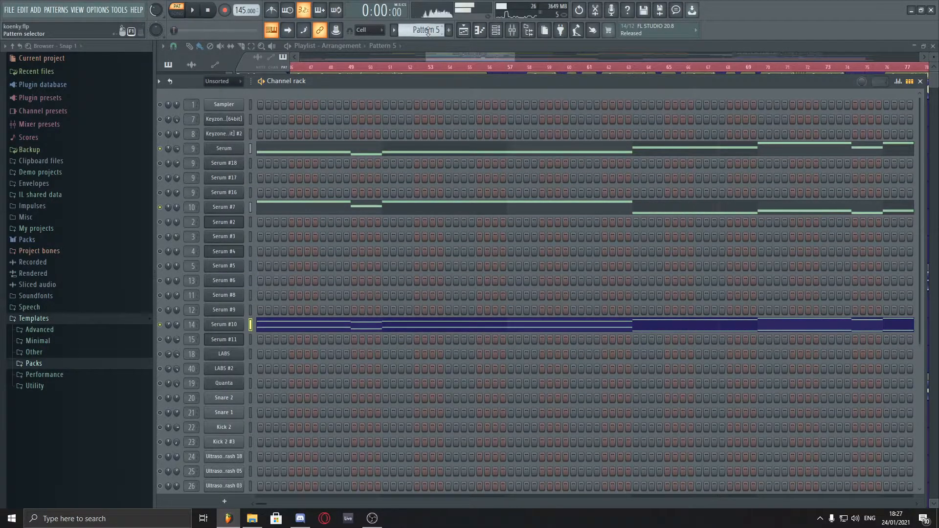
- Switch to Pattern 7, unmute Serum #14, and play its rising notes from the piano roll
scroll(428, 31, "up", 1)
scroll(371, 359, "down", 10)
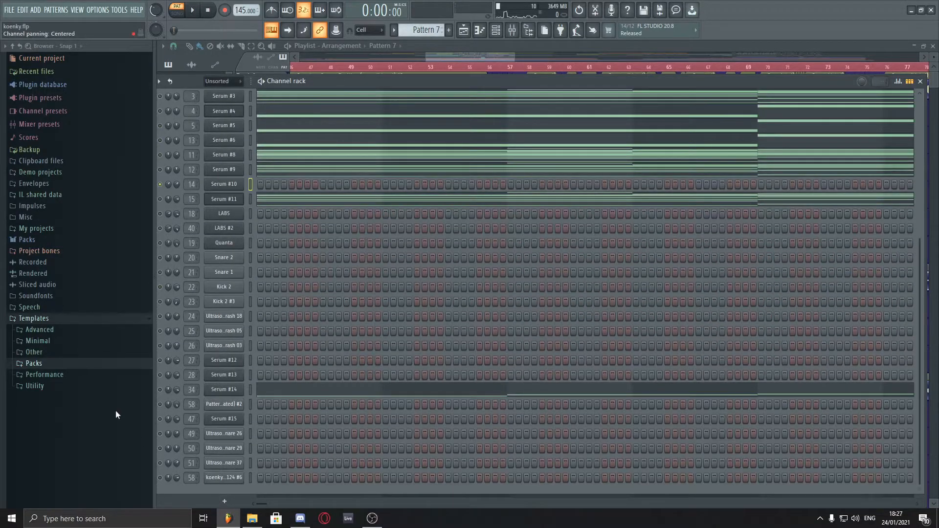
left_click(346, 392)
left_click(453, 159)
key("space")
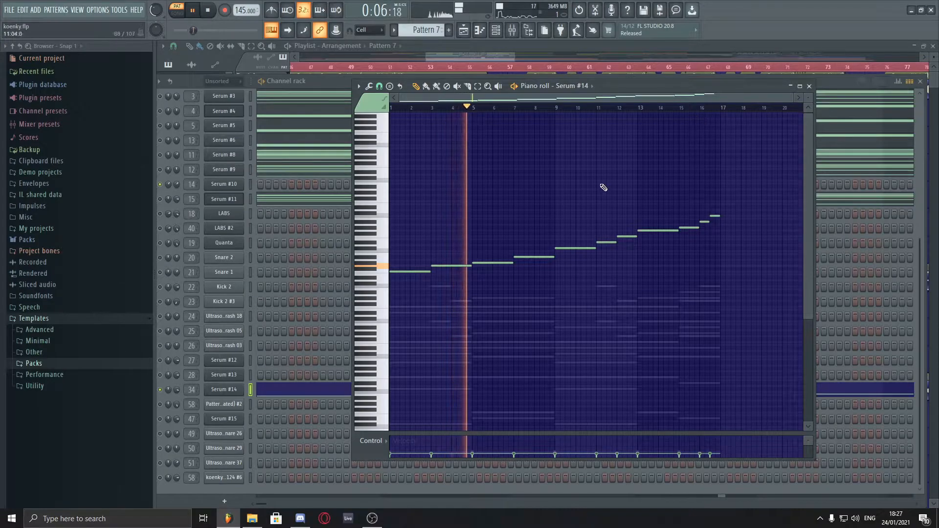
key("space")
scroll(537, 317, "up", 1)
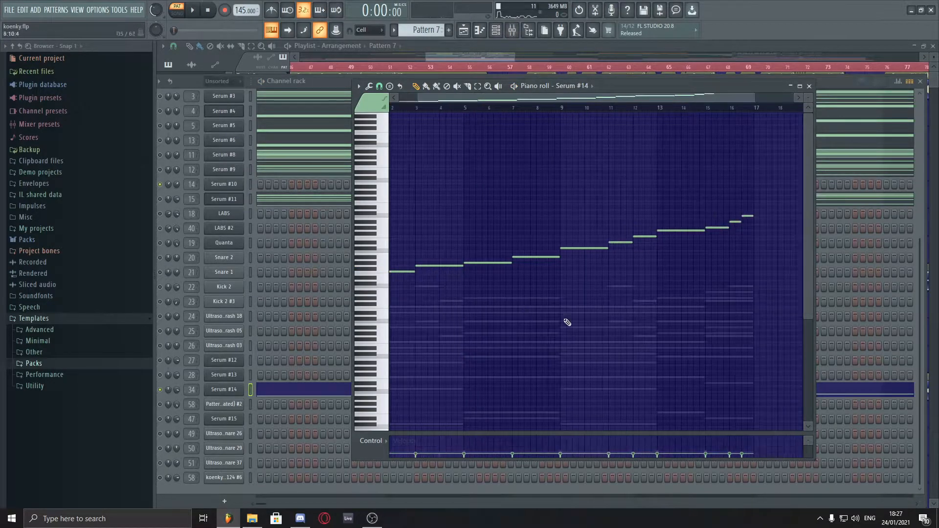
- Return to the playlist, open the Pattern 10 drum pattern from Track 11, and show its steps in the channel rack
scroll(639, 269, "down", 1)
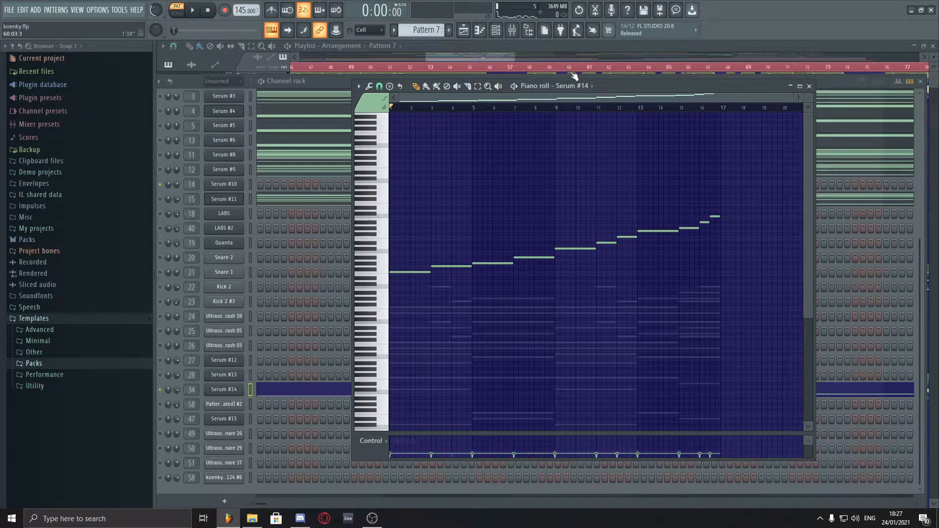
left_click(583, 46)
scroll(648, 353, "down", 3)
scroll(610, 393, "down", 2)
scroll(568, 360, "up", 3)
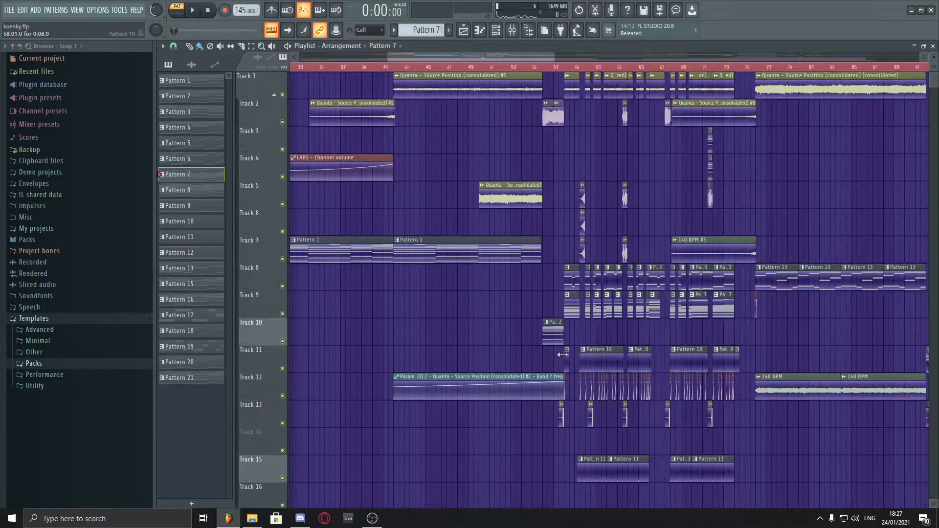
scroll(602, 448, "up", 4)
double_click(536, 365)
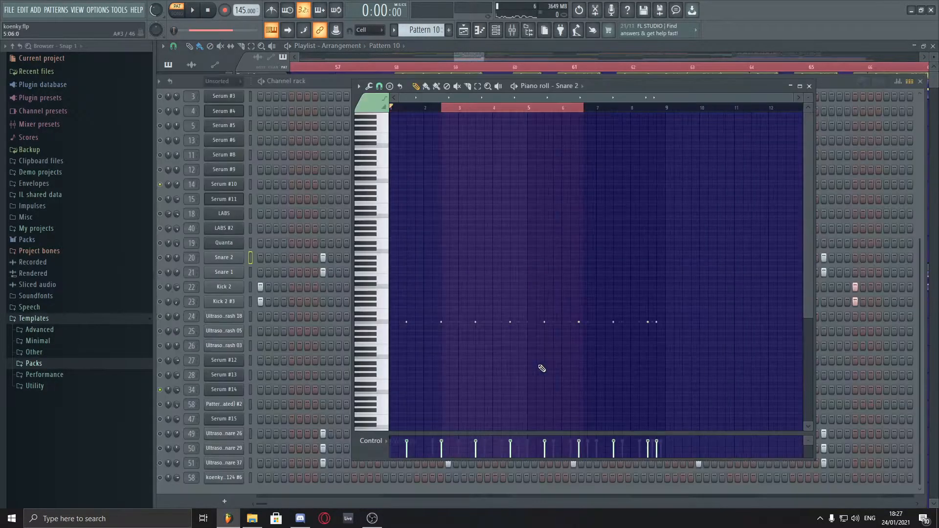
right_click(315, 155)
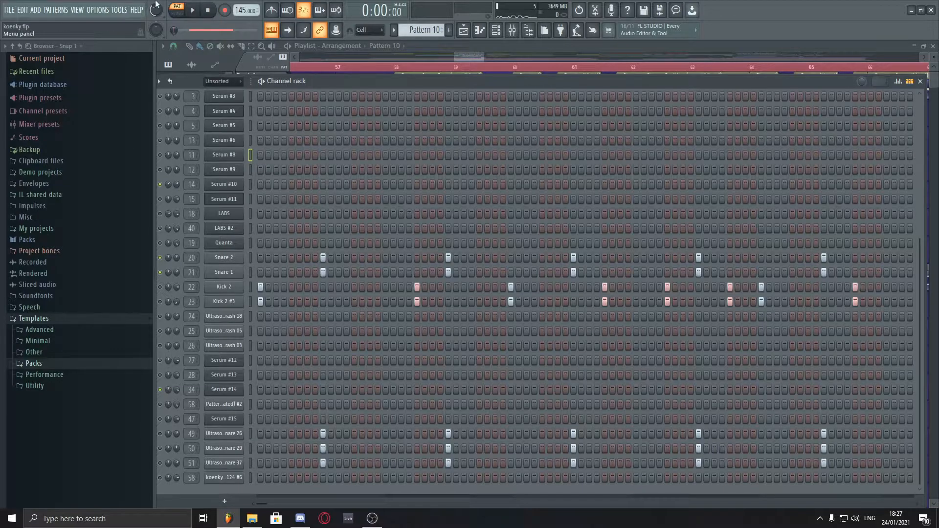
- Unmute Snare 2 and Snare 1 and play Pattern 10, adding Kick 2 and Kick 2 #3 for a second playback
key("space")
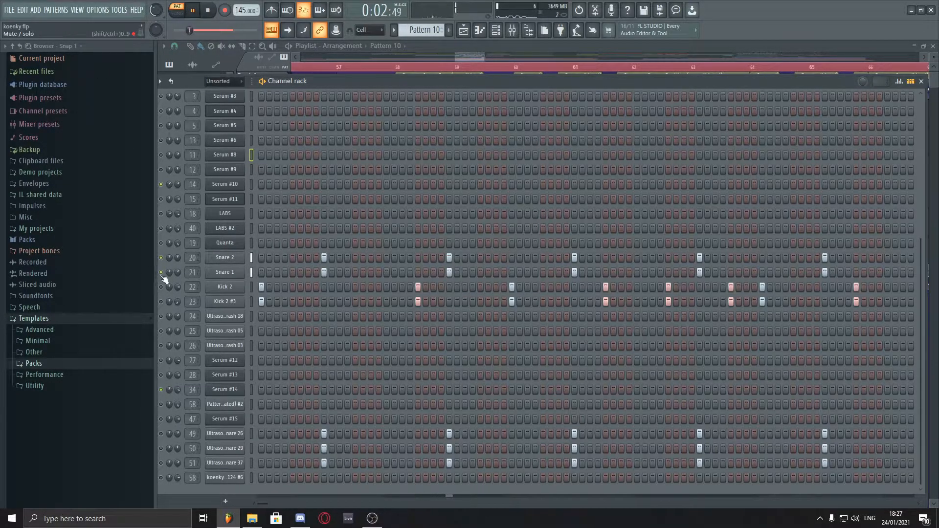
key("space")
key("space")
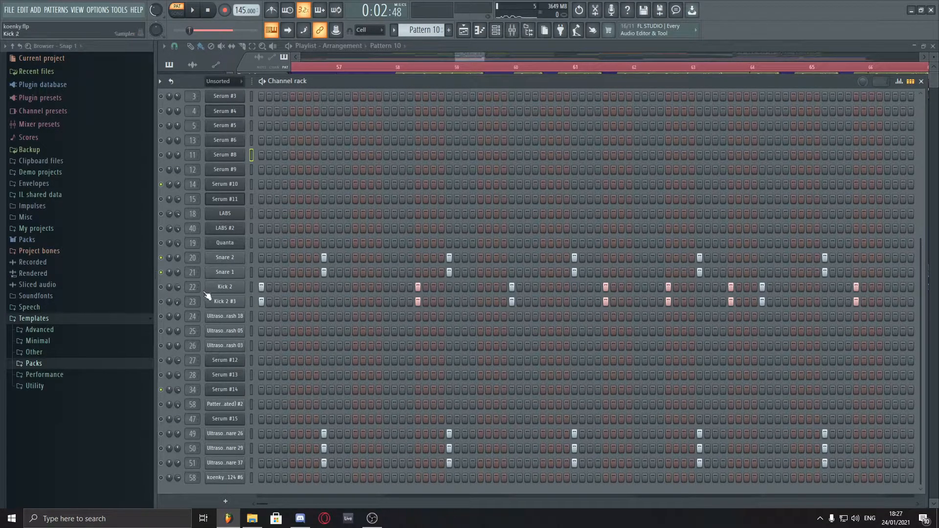
key("space")
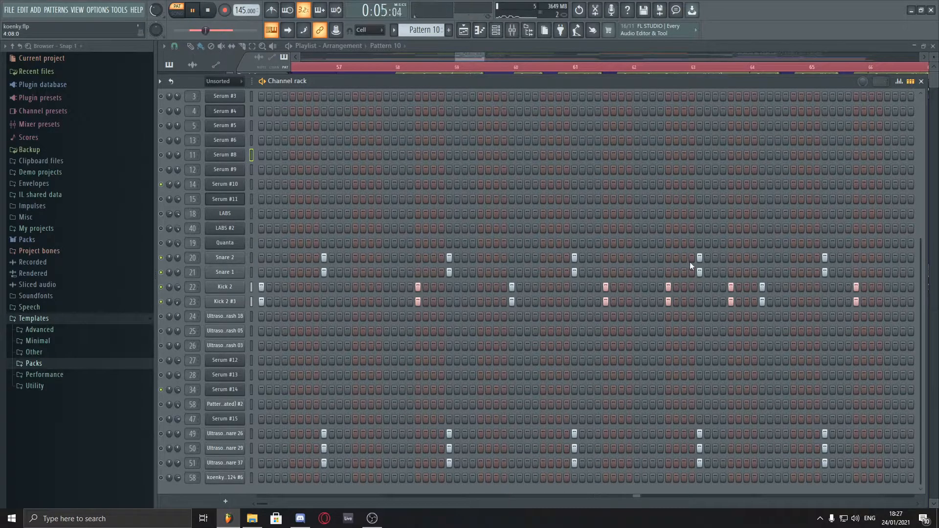
key("space")
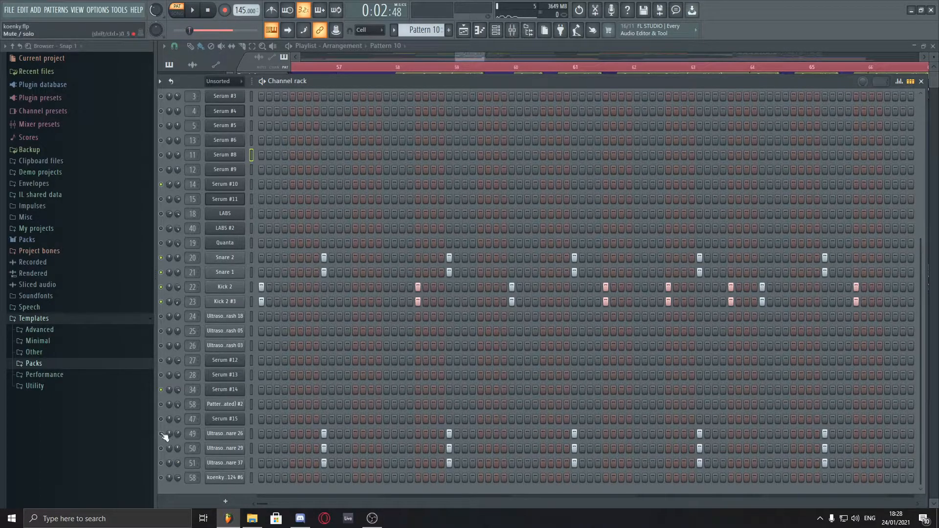
- Unmute and audition Ultrasonic Snare 26, Snare 29 and Snare 37, and play Pattern 10 with all its snare and kick layers
left_click(223, 434)
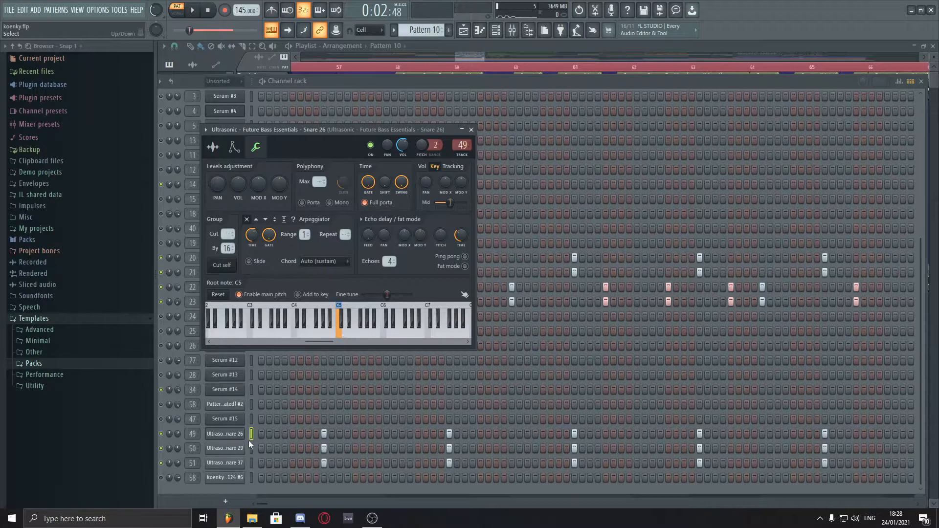
left_click(225, 448)
left_click(352, 348)
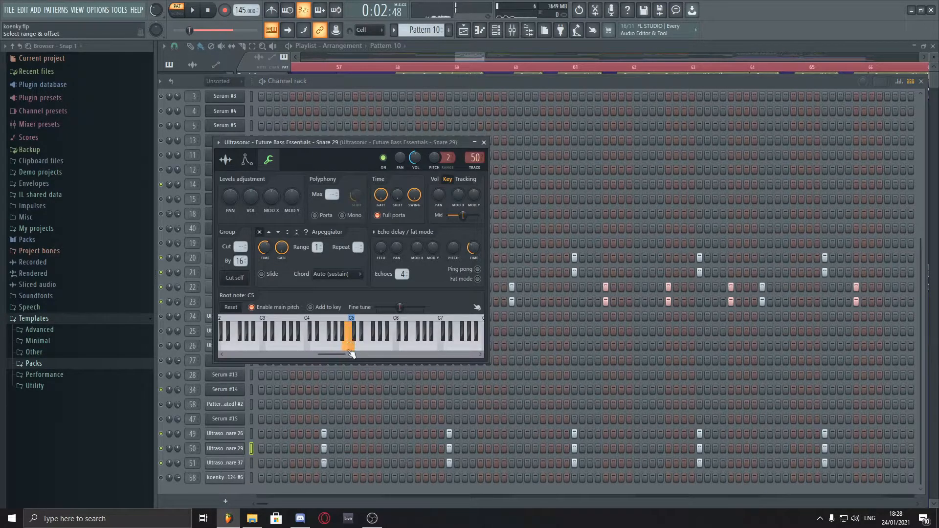
left_click(225, 463)
left_click(366, 351)
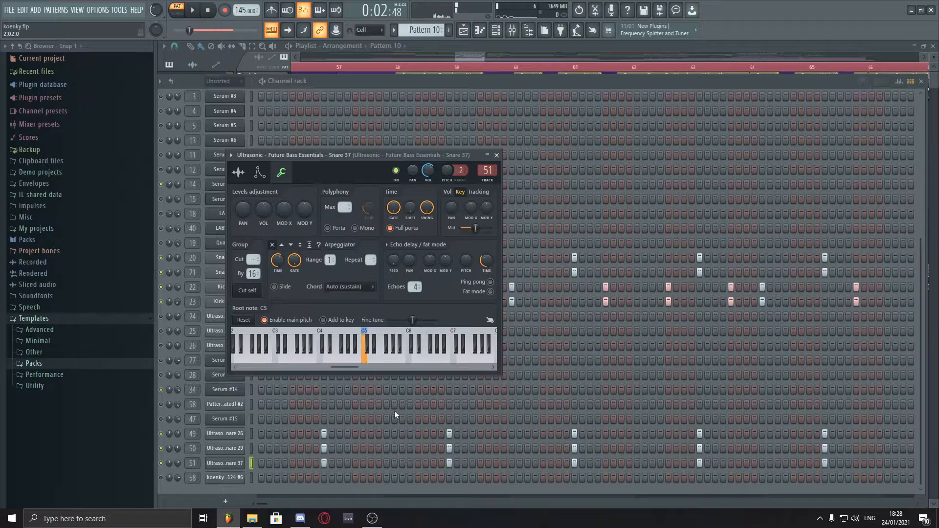
right_click(394, 410)
key("space")
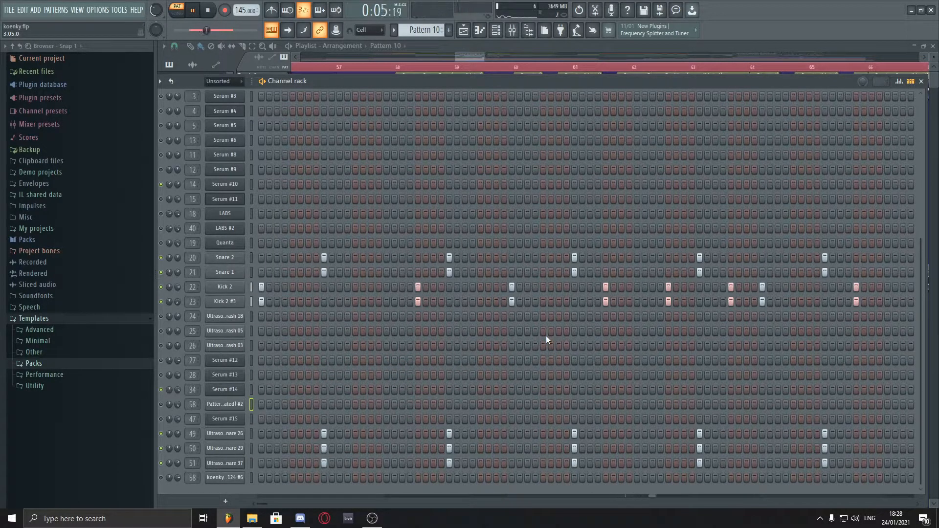
key("space")
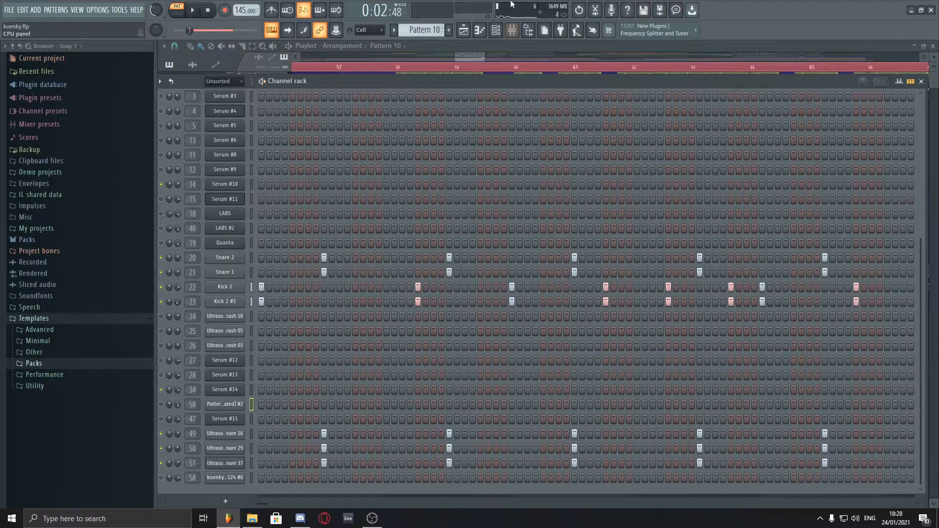
- Open Pattern 11 from Track 15 of the playlist, view its crash notes, and return to the channel rack
left_click(514, 44)
scroll(630, 367, "down", 3)
scroll(631, 392, "up", 1)
scroll(609, 406, "down", 5)
left_click(594, 354)
right_click(596, 355)
double_click(589, 342)
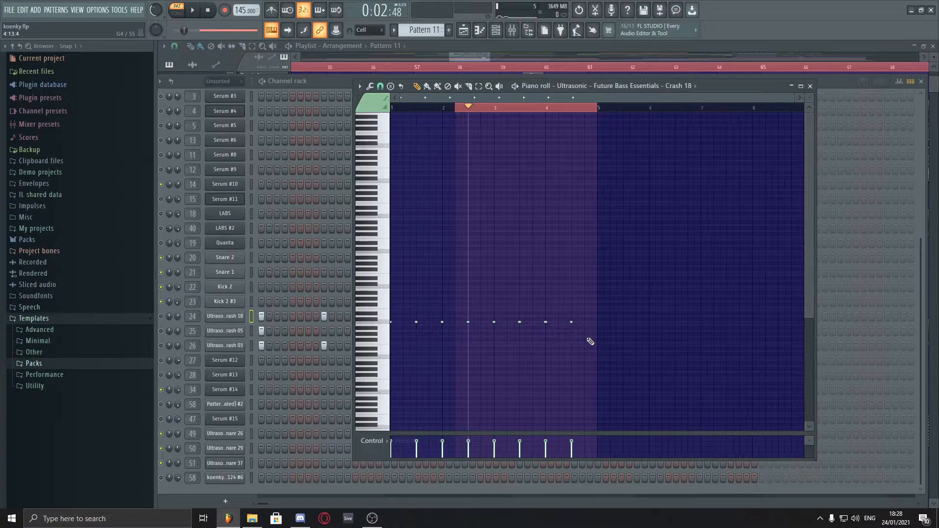
left_click(287, 82)
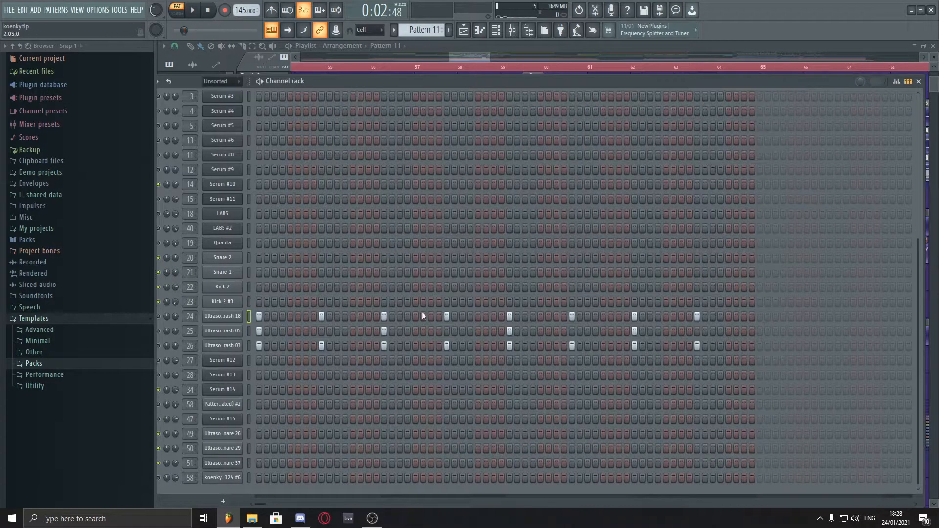
- Unmute Ultrasonic Crash 18, Crash 05 and Crash 03 and play Pattern 11
key("space")
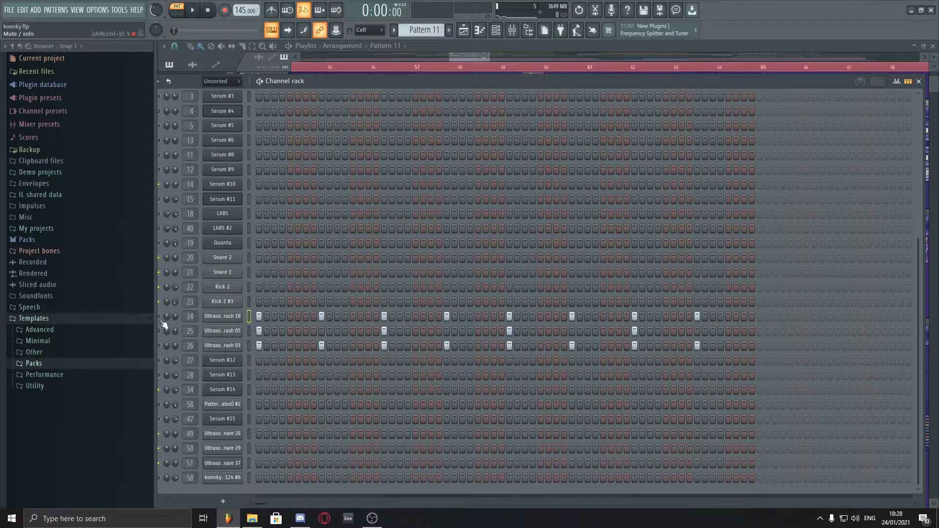
key("space")
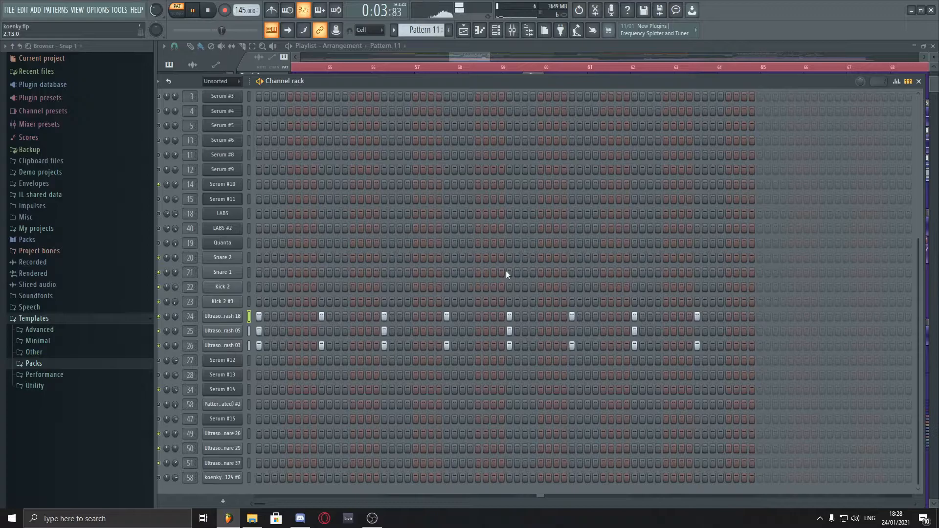
key("space")
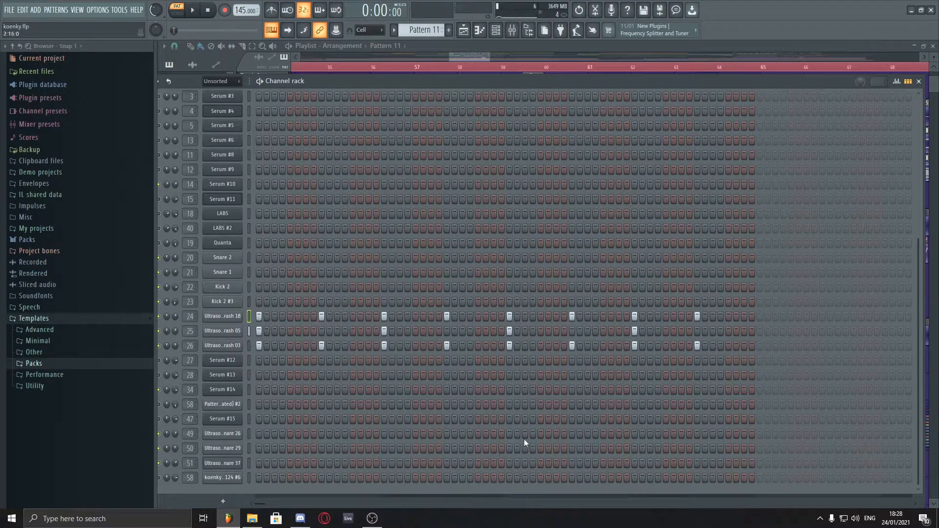
- Return to the playlist and inspect the reversed Kick 2 #2 clip on Track 13 in its sample settings, closing them when done
left_click(586, 43)
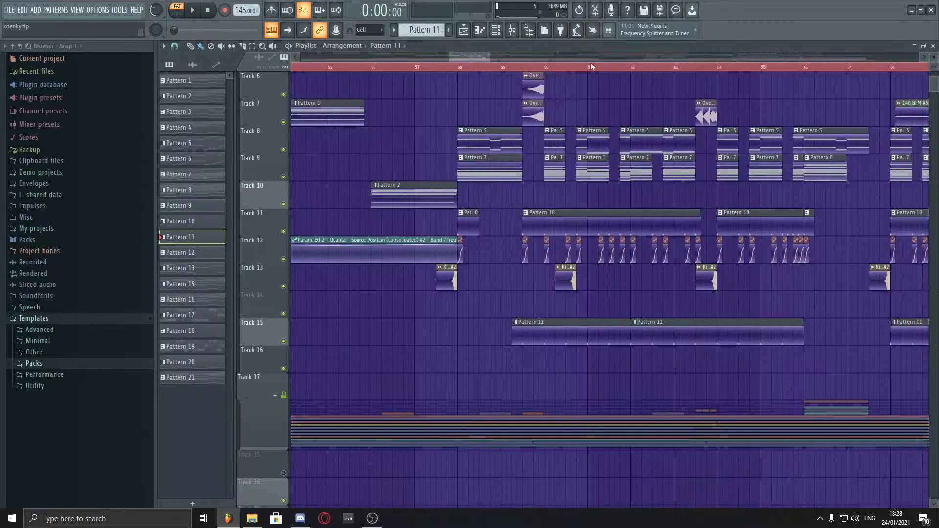
scroll(613, 336, "down", 6)
scroll(505, 391, "up", 2)
scroll(562, 377, "up", 3)
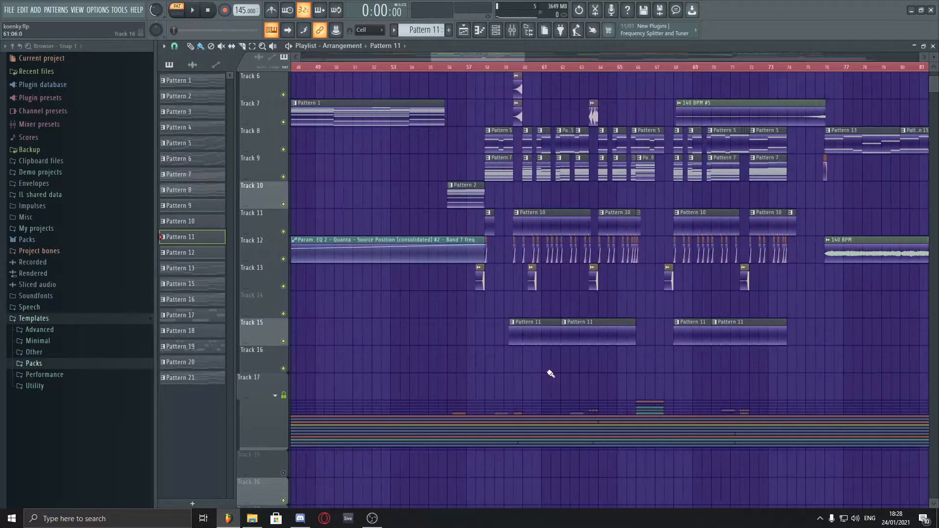
scroll(442, 290, "up", 3)
double_click(428, 286)
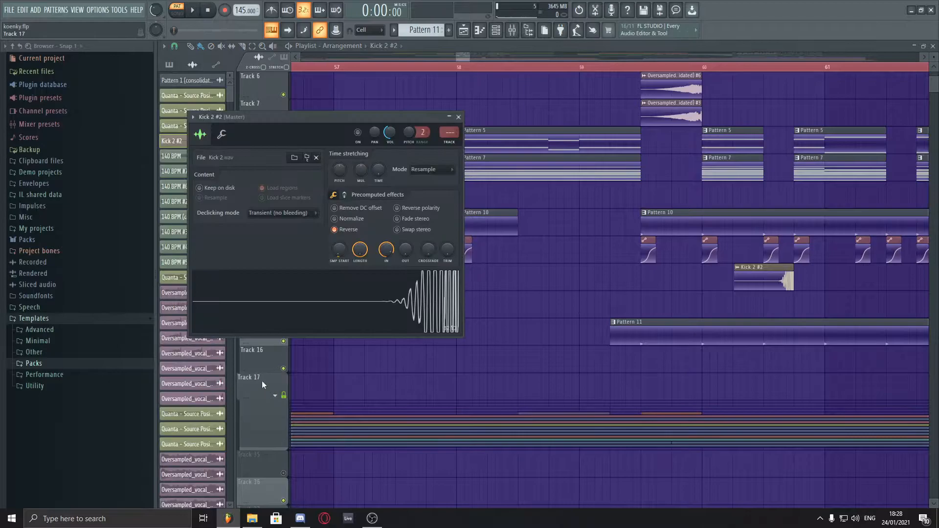
scroll(568, 373, "down", 2)
right_click(541, 370)
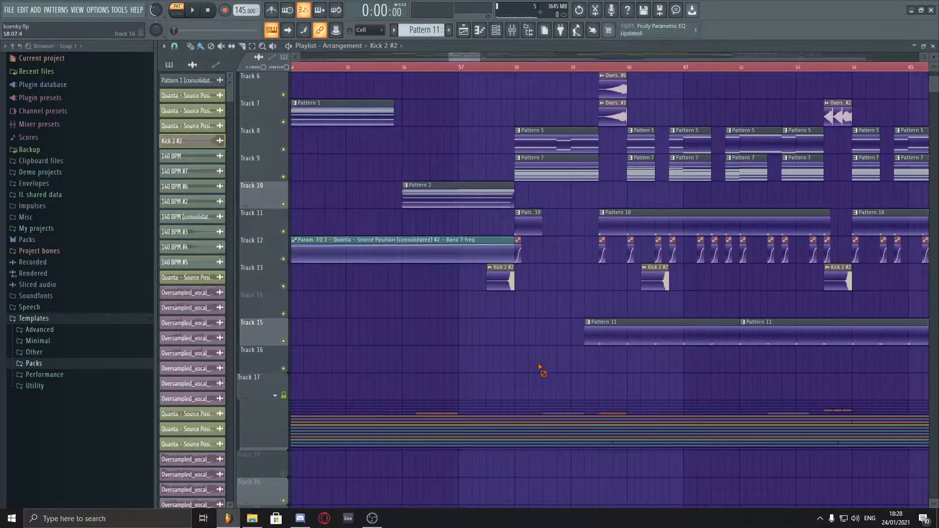
- Locate the stacked reversed vocal chops on Tracks 5 to 7 and briefly play the song from where they start
scroll(539, 304, "down", 2)
scroll(606, 334, "up", 4)
scroll(618, 215, "down", 2)
scroll(601, 221, "up", 5)
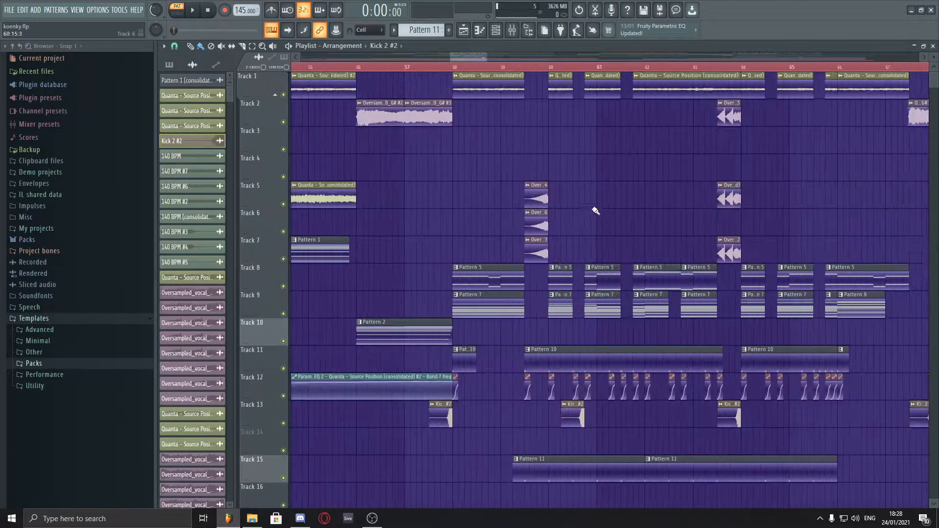
scroll(511, 274, "down", 6)
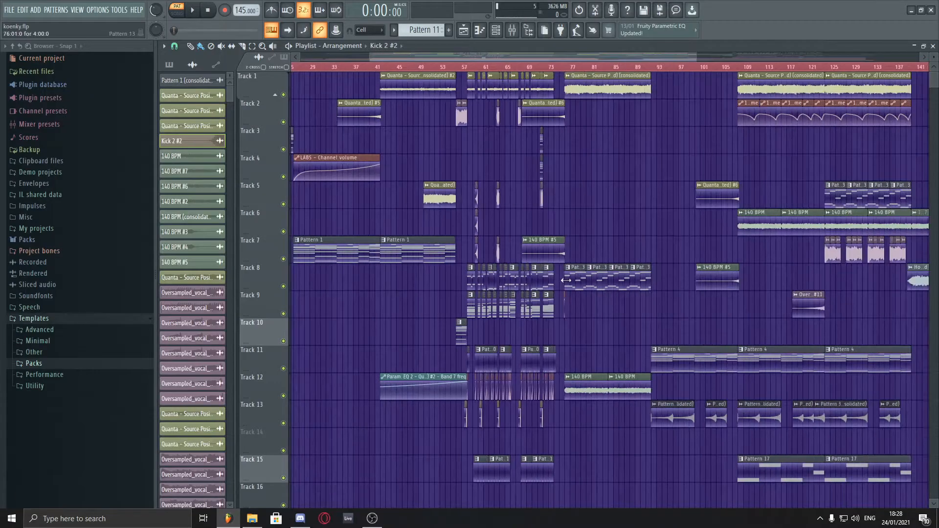
scroll(566, 283, "up", 6)
scroll(566, 221, "up", 1)
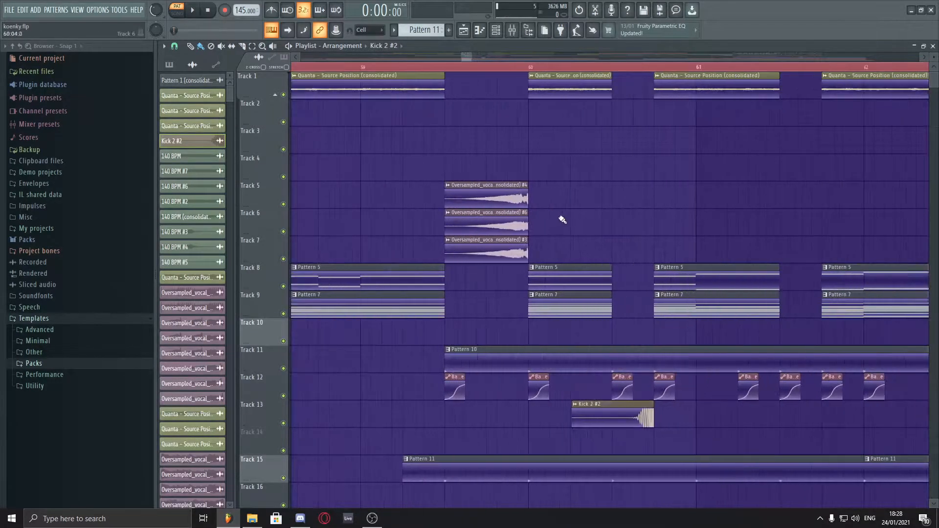
left_click(446, 69)
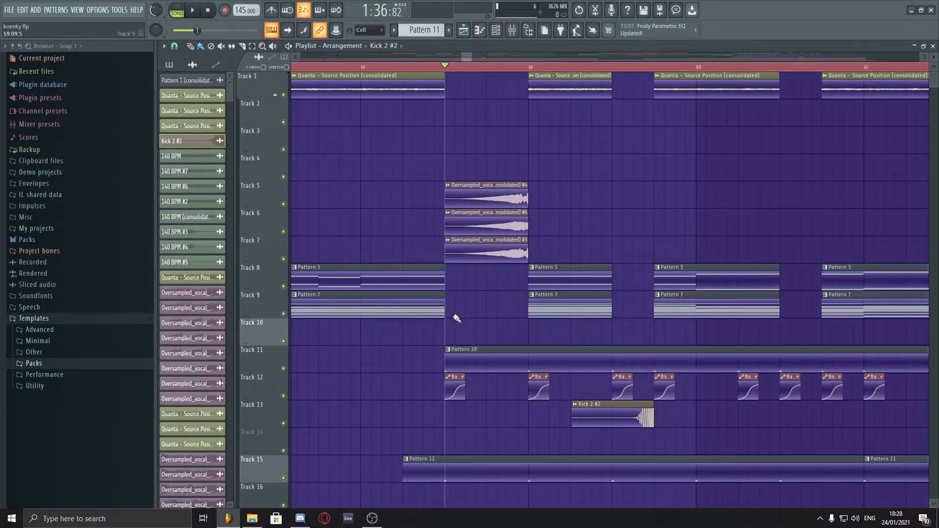
key("space")
key("space")
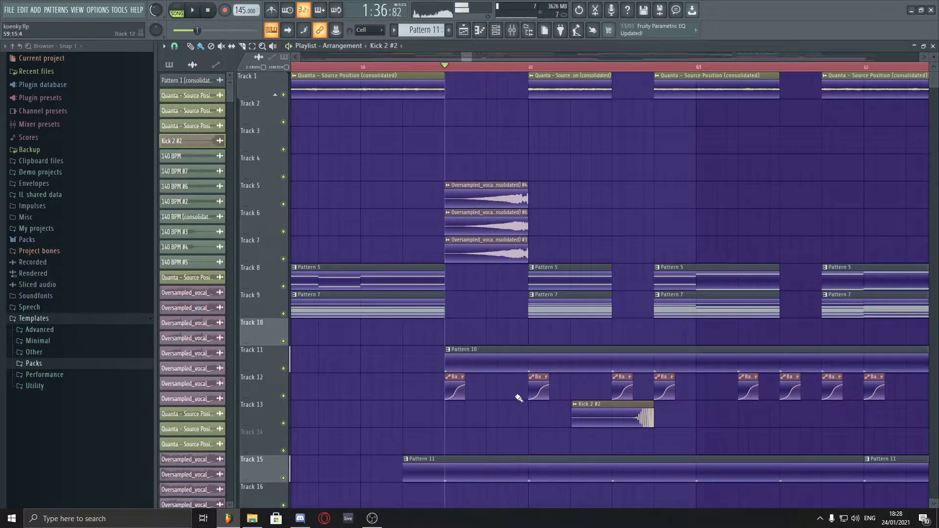
- Show the audio clip channels in the channel rack and toggle solo on Quanta #4 so that all of them are unmuted
scroll(512, 396, "down", 5)
left_click(496, 30)
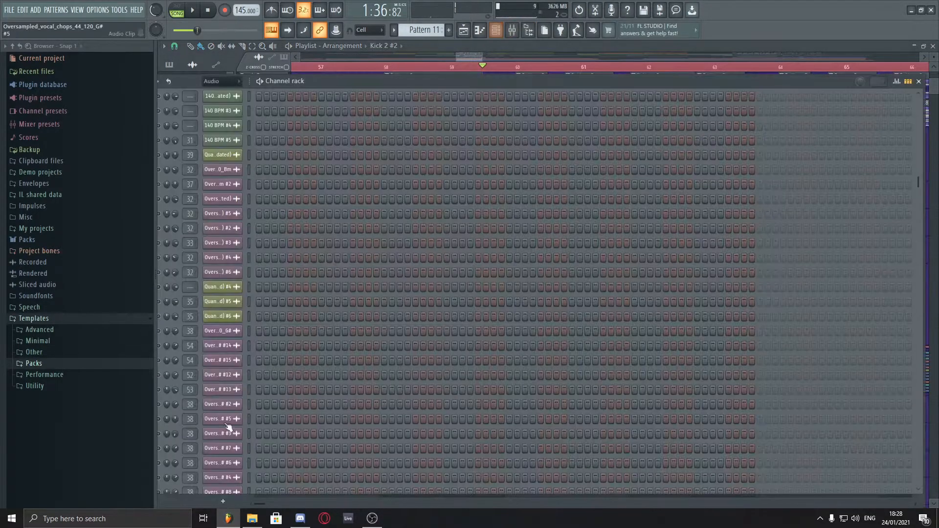
right_click(159, 289)
left_click(169, 295)
right_click(159, 287)
left_click(168, 294)
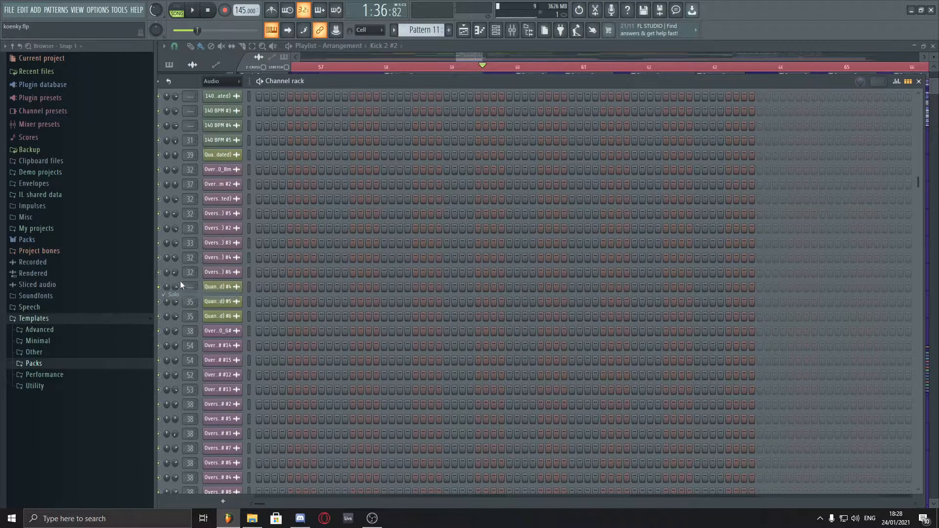
- Return to the playlist, solo Track 5, and play its reversed vocal chop by itself
left_click(557, 44)
scroll(489, 289, "up", 3)
scroll(490, 294, "up", 2)
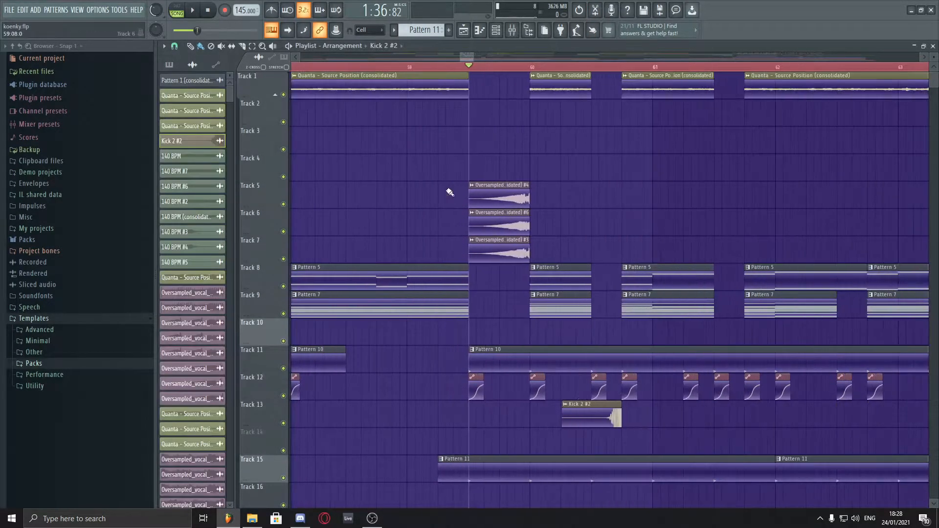
right_click(281, 189)
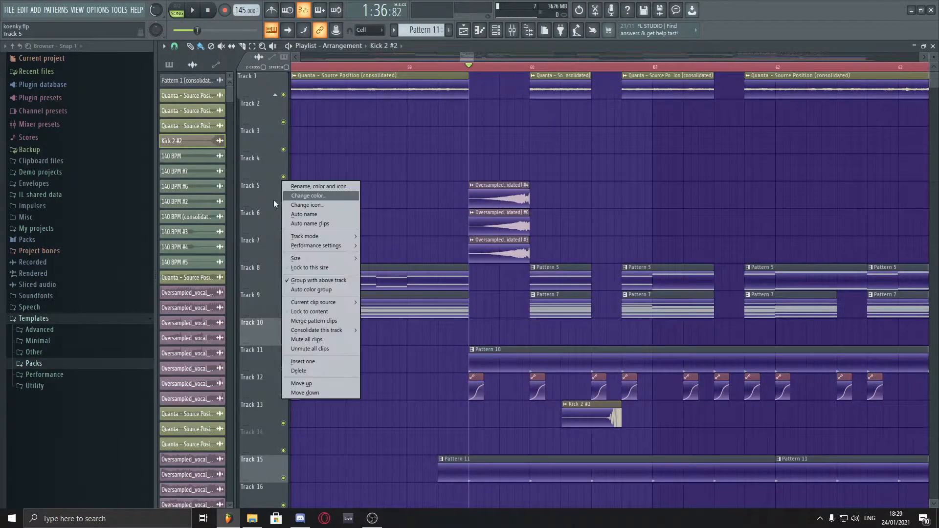
left_click(293, 211)
key("space")
key("space")
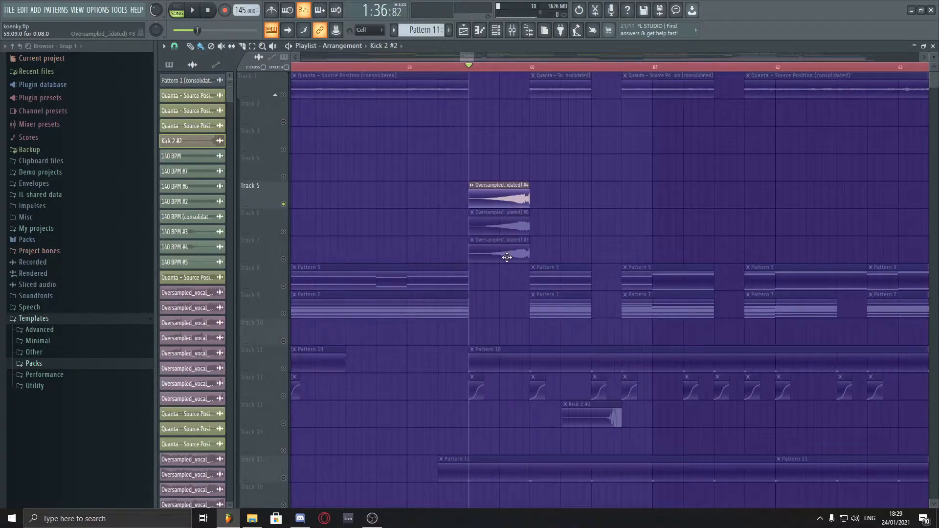
- Unmute Track 6 and play its reversed vocal chop together with the one on Track 5
left_click(283, 231)
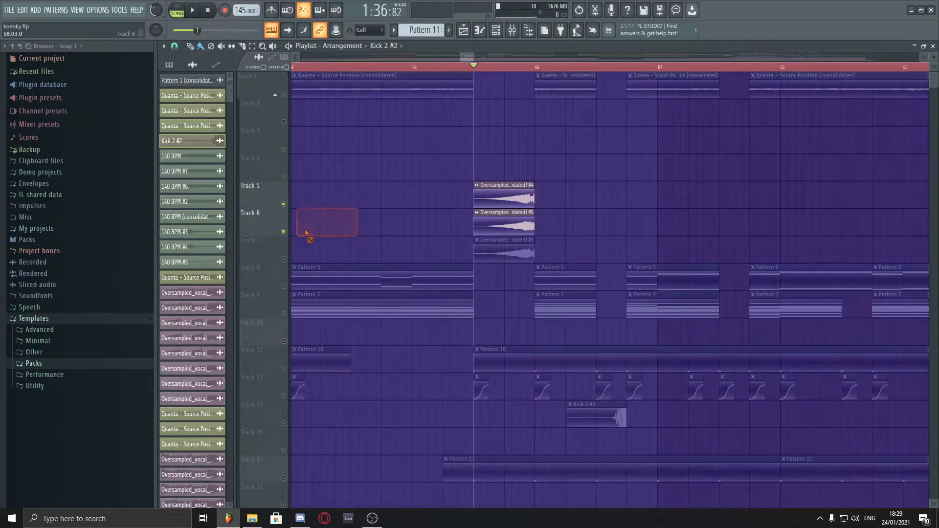
key("space")
key("space")
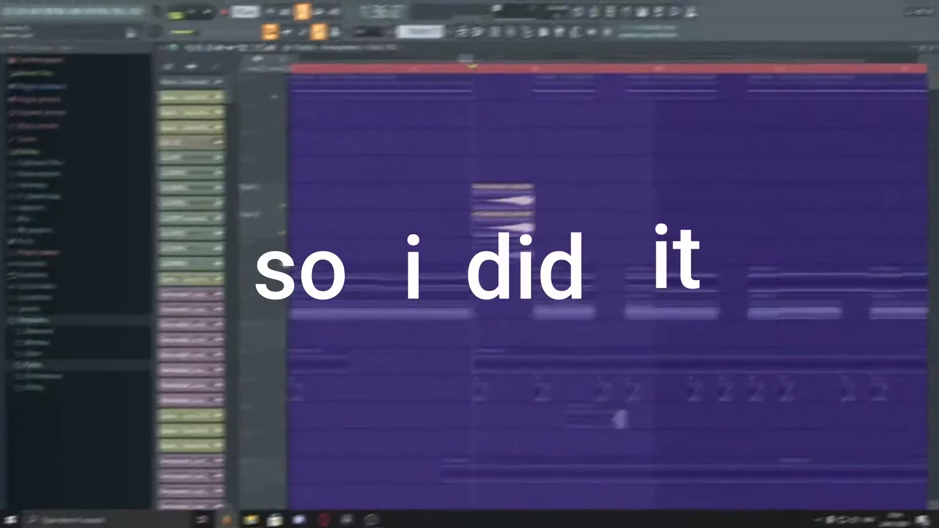
- Open the sample settings of the reversed vocal chop clip on Track 7
left_click(504, 255)
double_click(504, 255)
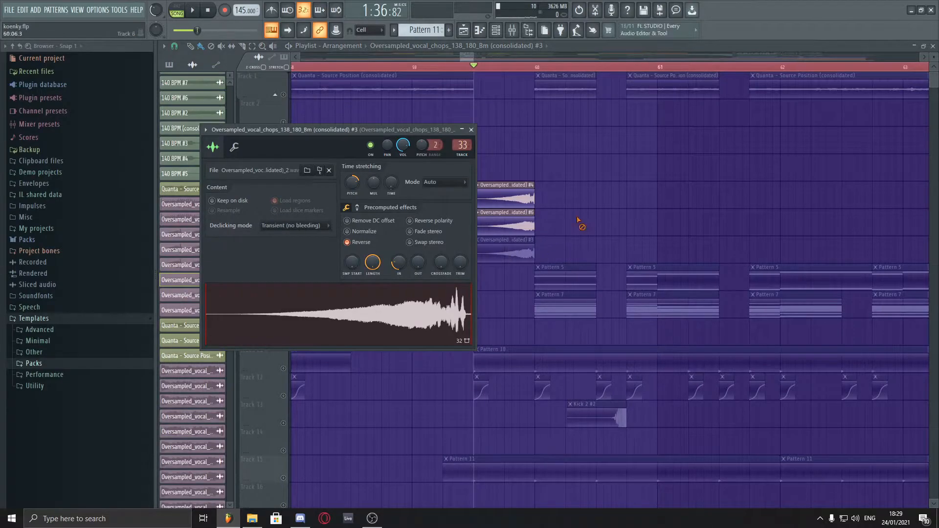
- Close the sample settings, unmute Track 7, and play its reversed vocal chop together with those on Tracks 5 and 6
key("Escape")
left_click(283, 259)
key("space")
key("space")
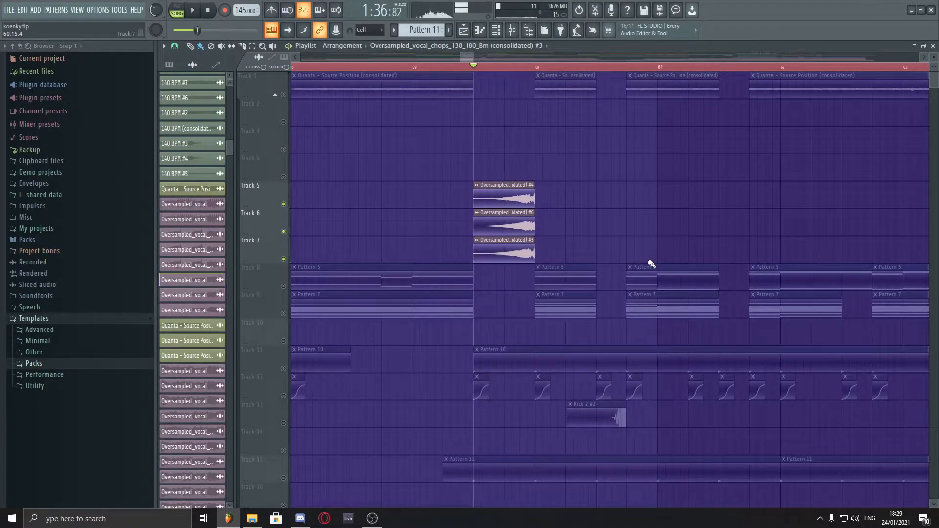
- Unmute Track 2 so that its vocal chop before bar 64 sounds along with those on Tracks 5 and 7
scroll(608, 236, "down", 6)
scroll(647, 246, "up", 4)
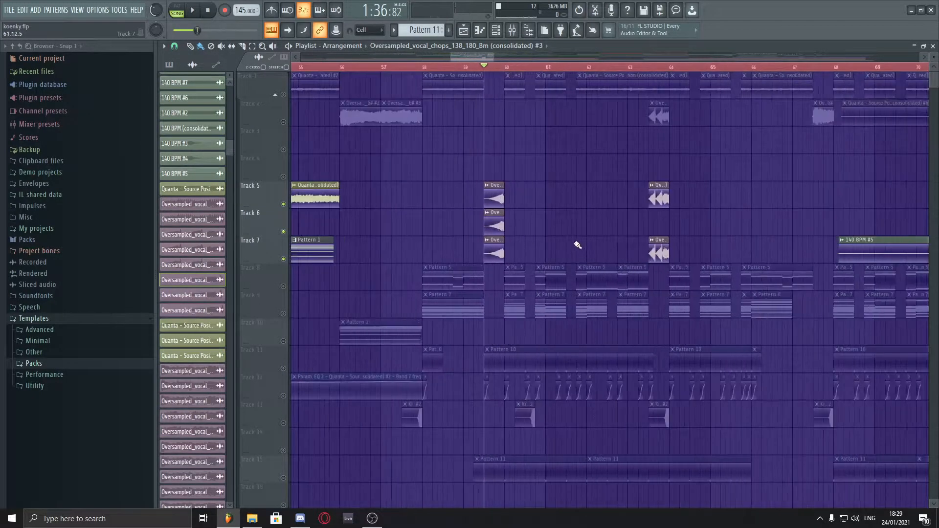
scroll(764, 199, "up", 3)
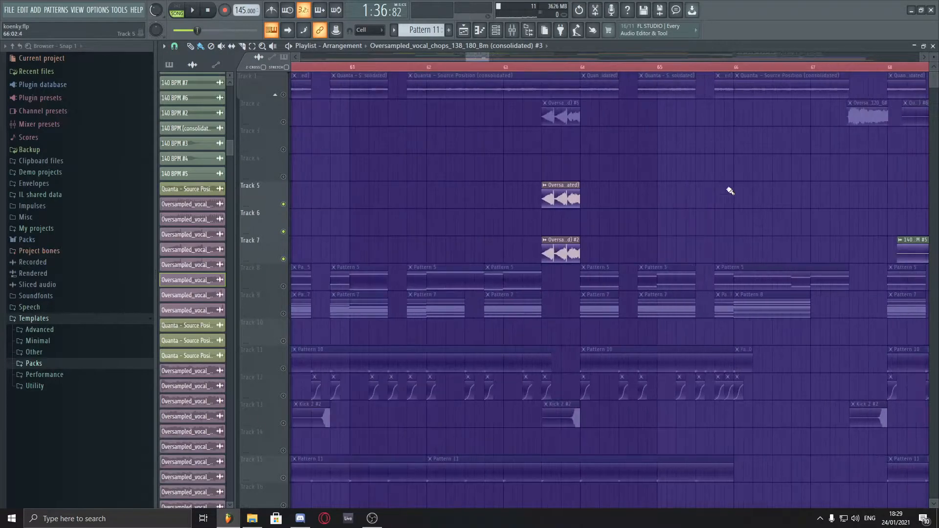
left_click(284, 122)
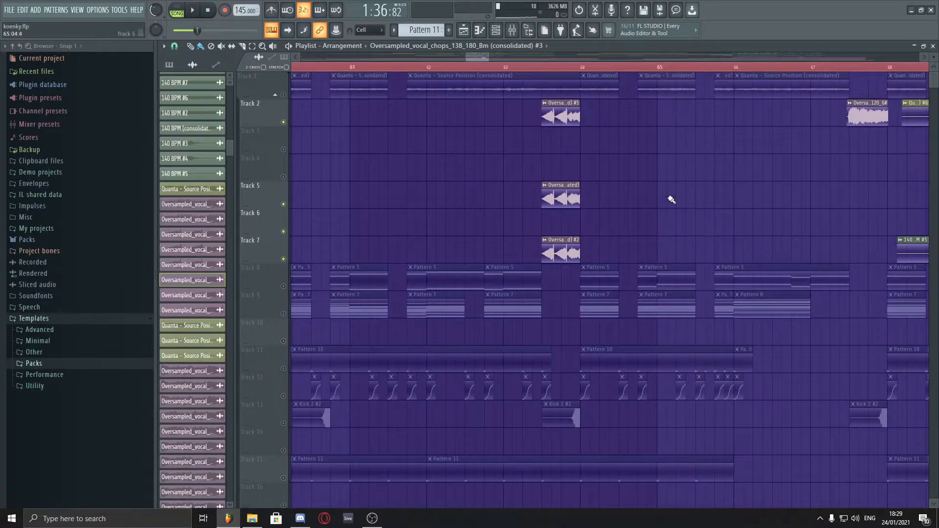
scroll(692, 208, "down", 5)
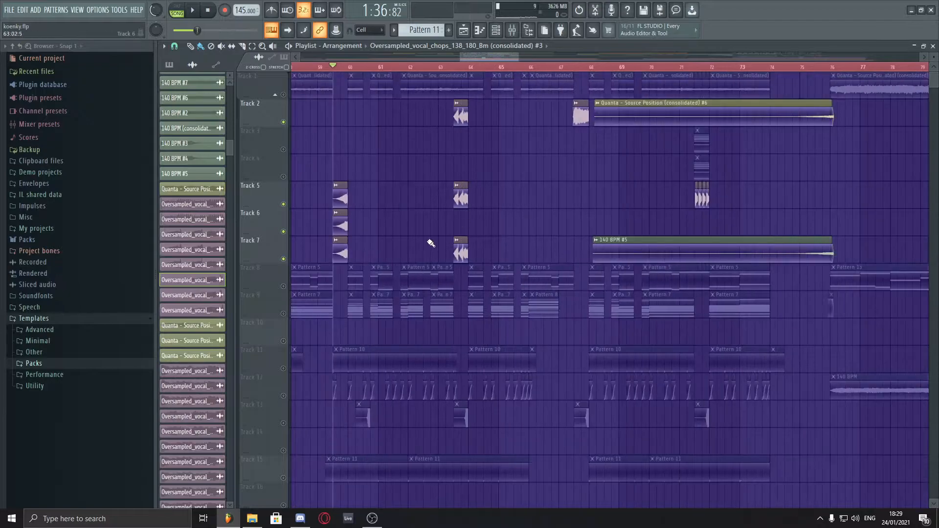
scroll(445, 238, "up", 4)
- Expand the Packs folder in the browser and look through the list of sample packs
left_click(41, 368)
scroll(62, 387, "down", 15)
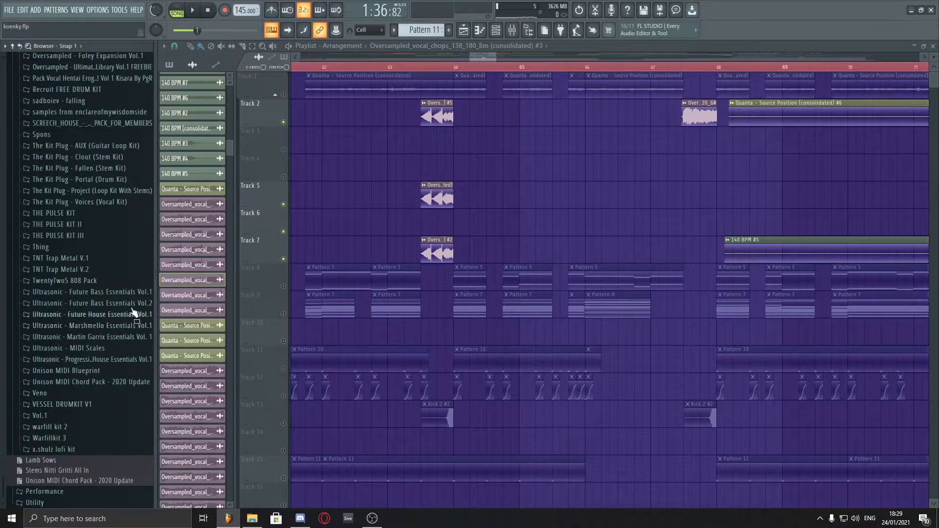
scroll(130, 321, "up", 7)
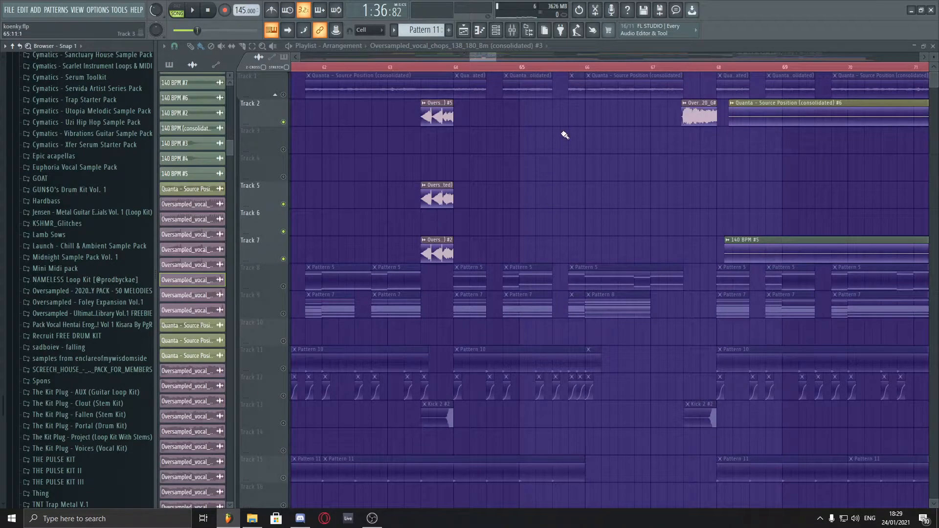
- Move the playhead to the vocal chops just before bar 64 and play Tracks 2, 5 and 7 together
scroll(559, 199, "up", 4)
left_click(453, 71)
scroll(655, 215, "down", 5)
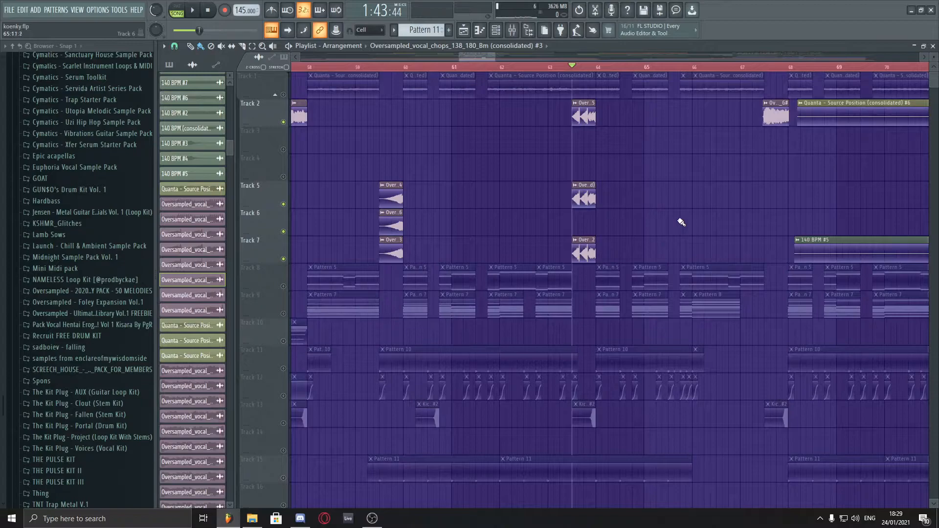
scroll(680, 223, "up", 4)
left_click_drag(552, 245, 468, 114)
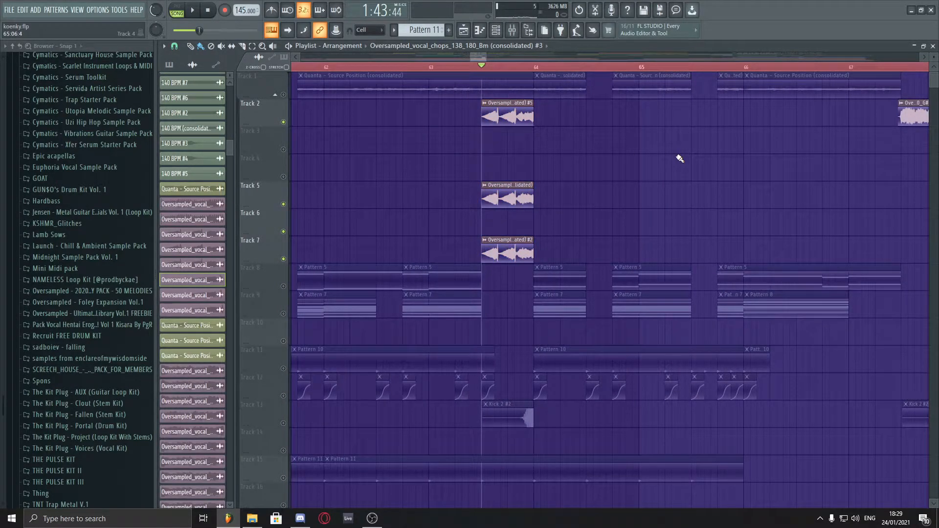
key("space")
key("space")
- Solo Tracks 2, 5 and 7 in turn and play each one's vocal chop before bar 64 by itself
scroll(652, 192, "down", 6)
scroll(535, 203, "up", 5)
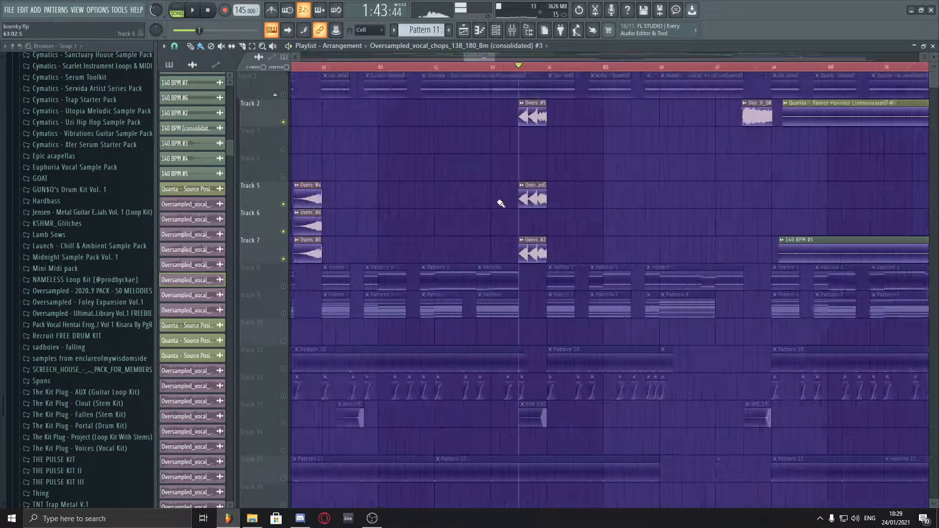
right_click(283, 122)
key("space")
key("space")
right_click(283, 204)
key("space")
key("space")
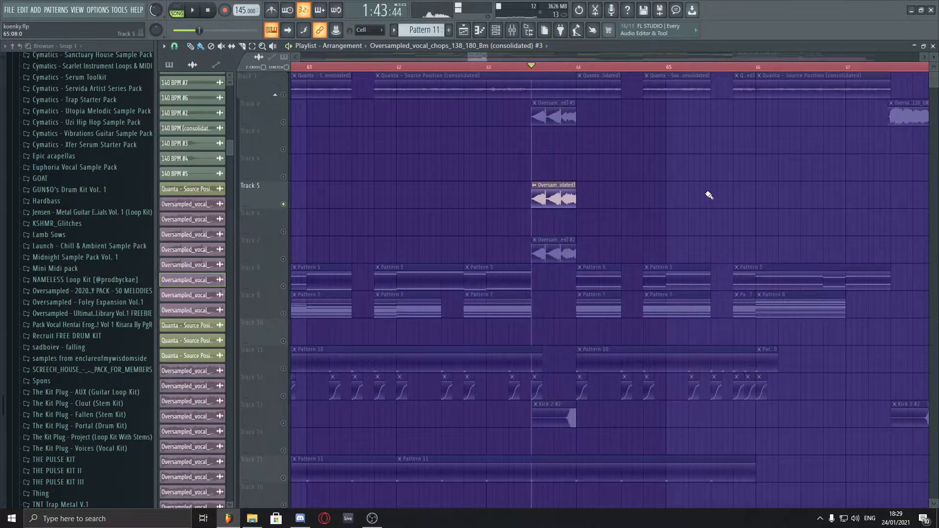
right_click(284, 259)
key("space")
key("space")
- Turn off the Track 7 solo so all tracks are active, and play the vocal chops within the full arrangement
right_click(284, 260)
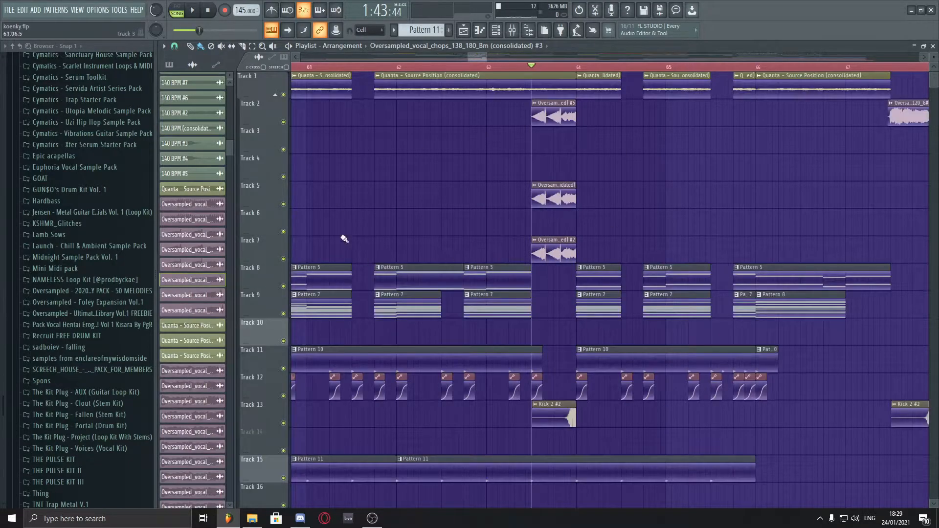
key("space")
key("space")
- Move the playhead to the Track 2 vocal chop before bar 68 and play it with the full arrangement
scroll(653, 202, "down", 2, "ctrl")
scroll(652, 202, "right", 2)
scroll(663, 218, "right", 3)
scroll(524, 68, "up", 3)
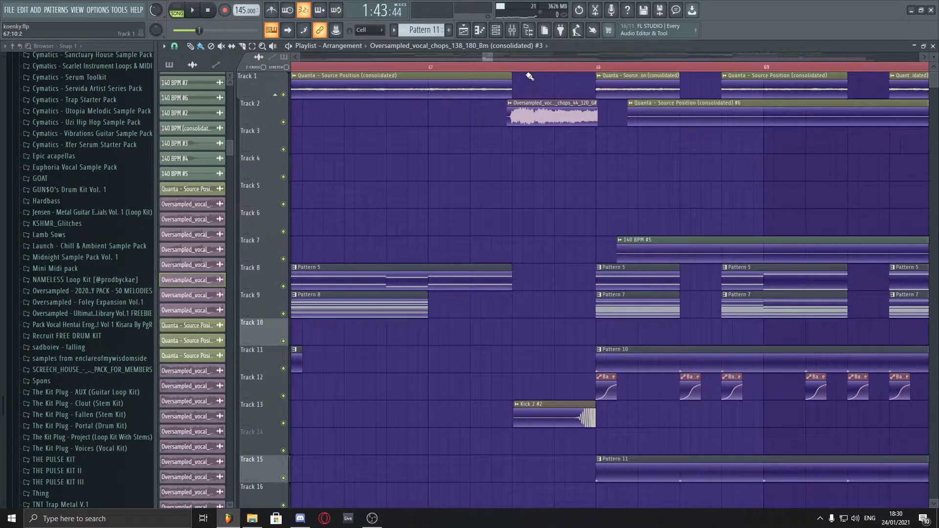
scroll(541, 223, "down", 5, "ctrl")
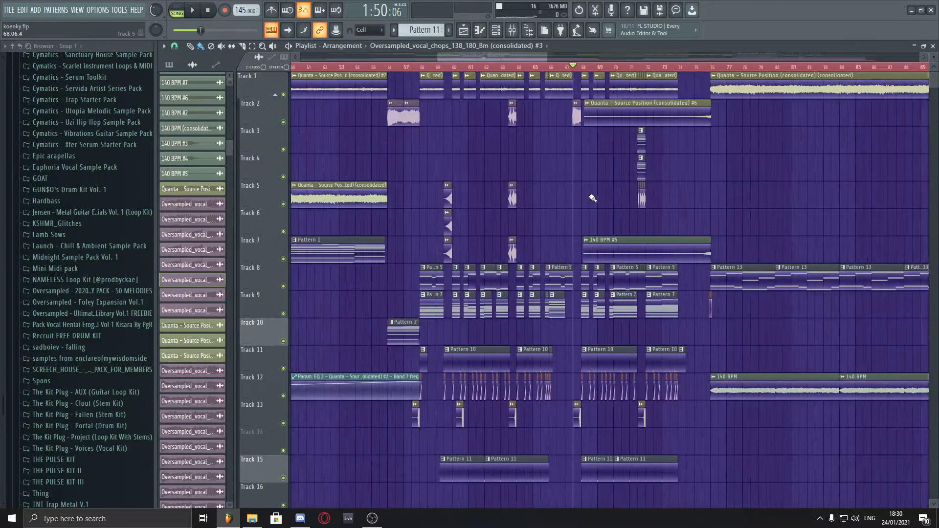
scroll(567, 202, "up", 4, "ctrl")
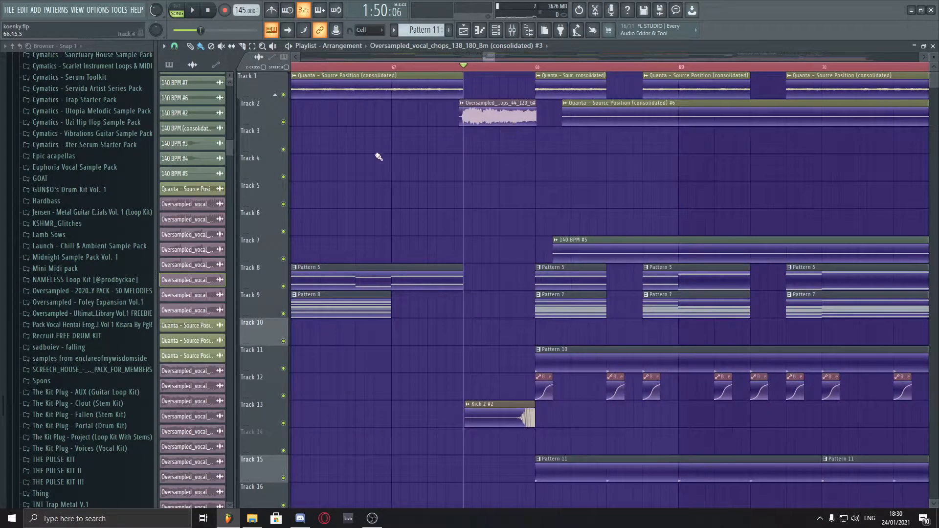
scroll(468, 113, "up", 2, "ctrl")
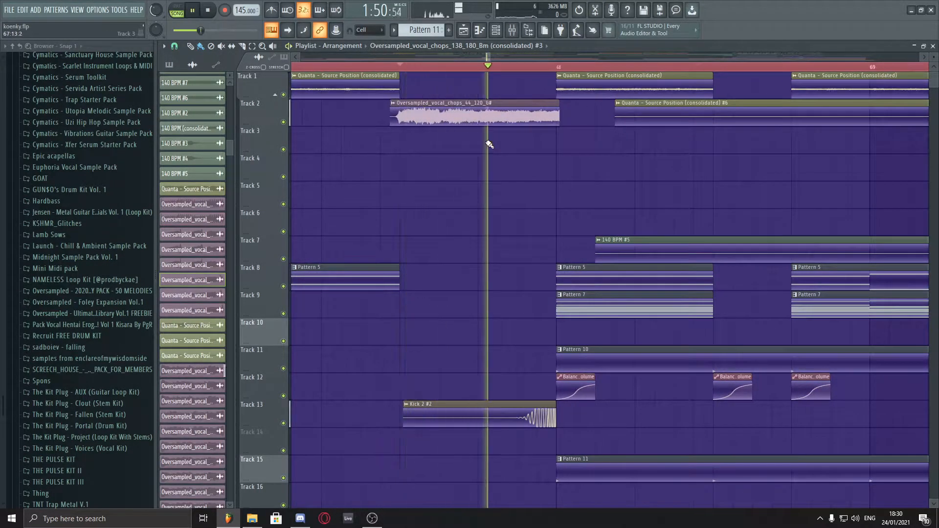
scroll(499, 156, "down", 12, "ctrl")
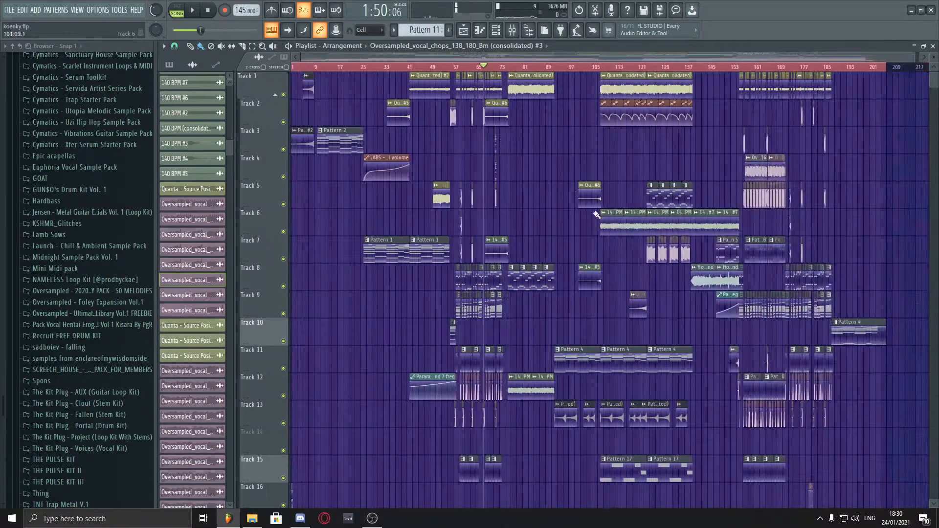
- Solo Track 5 and play its four short vocal chops just before bar 72
scroll(628, 249, "down", 1, "ctrl")
left_click_drag(634, 249, 711, 257, "ctrl")
scroll(556, 235, "up", 10, "ctrl")
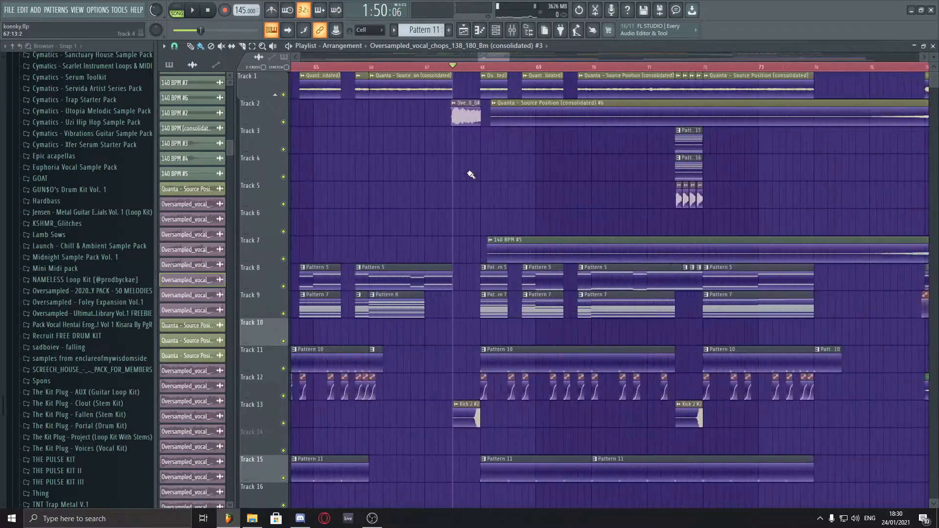
scroll(464, 235, "up", 2, "ctrl")
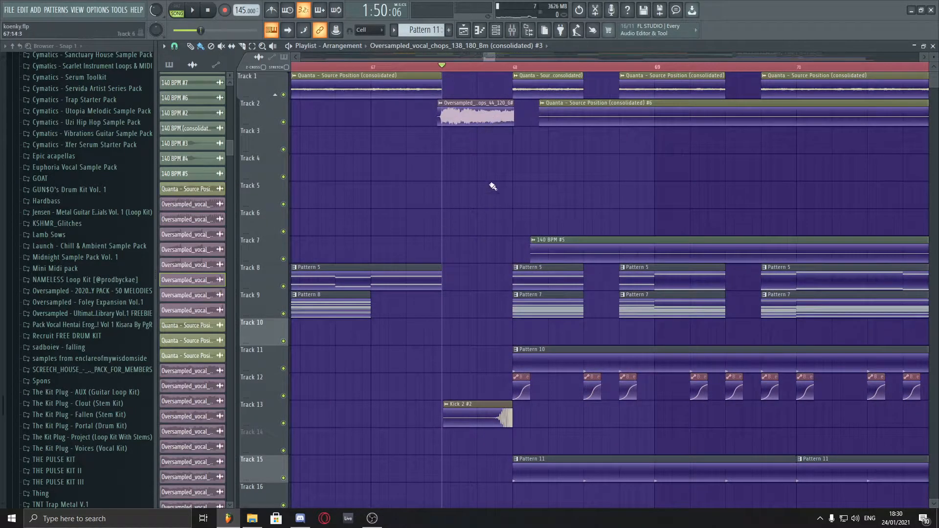
scroll(495, 194, "down", 6, "ctrl")
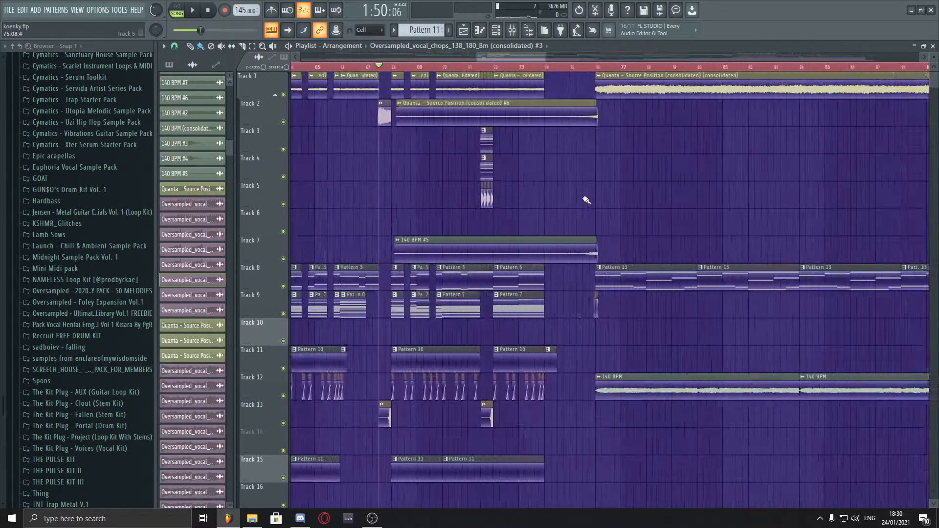
scroll(412, 202, "up", 3, "ctrl")
right_click(284, 205)
key("space")
key("space")
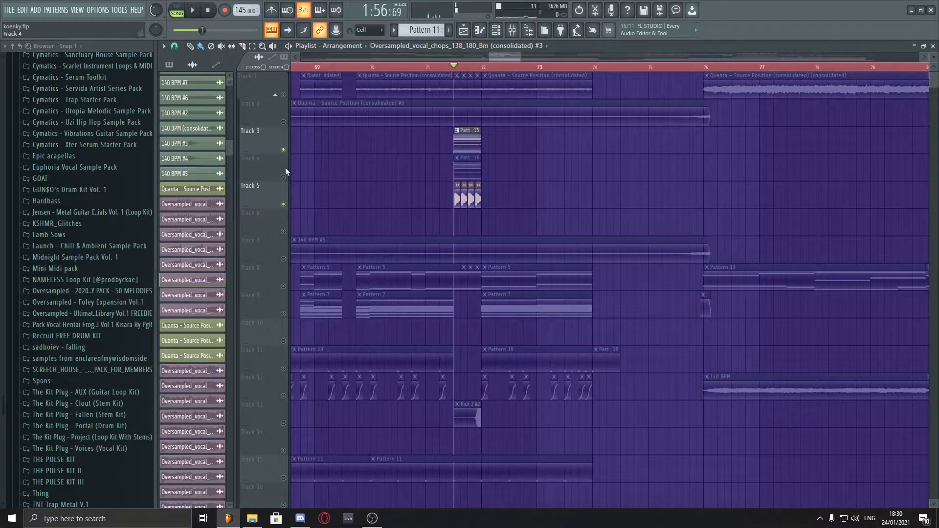
- Turn off the Track 5 solo and play the break with Patterns 15 and 16 in the full arrangement
scroll(519, 195, "down", 1, "ctrl")
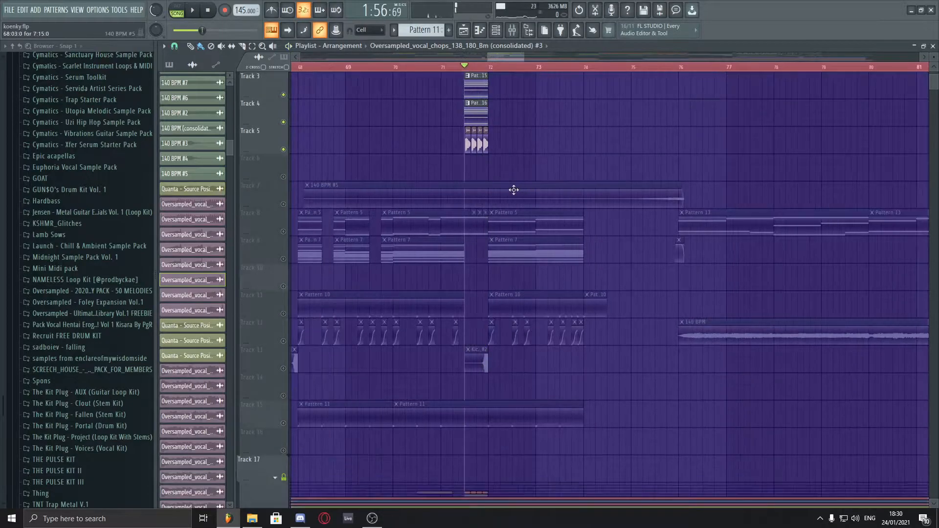
right_click(283, 149)
key("space")
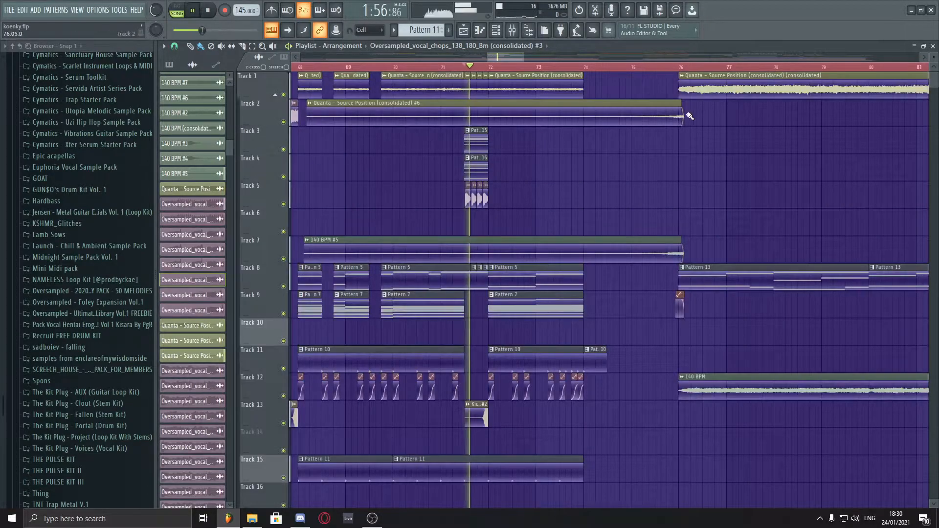
key("space")
- Place the playhead shortly before bar 76 and clear the time selection in the playlist
scroll(596, 210, "down", 2, "ctrl")
scroll(598, 212, "down", 7, "ctrl")
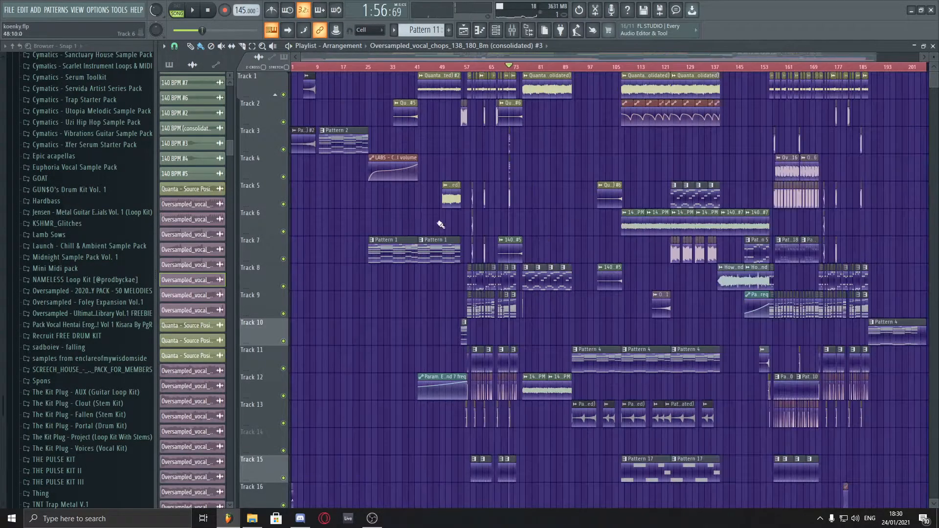
scroll(521, 215, "up", 8, "ctrl")
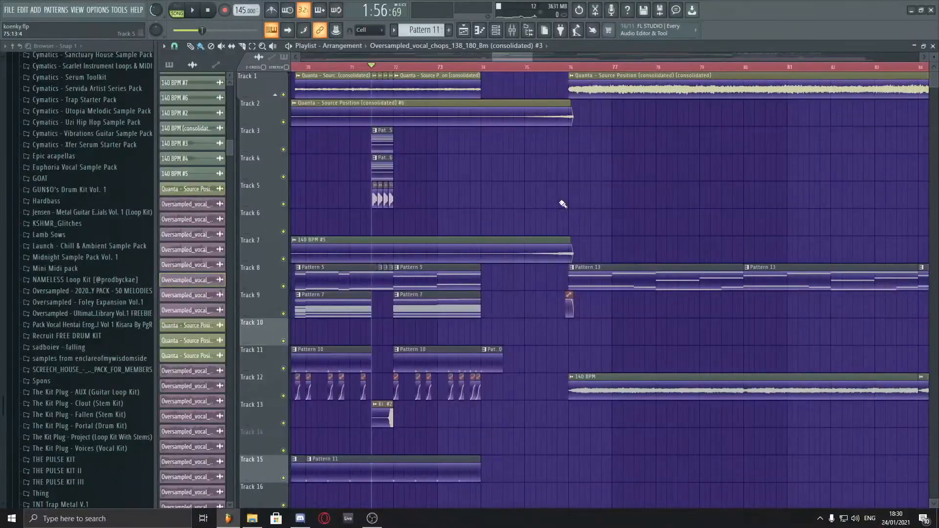
scroll(582, 294, "down", 9, "ctrl")
scroll(552, 423, "down", 10)
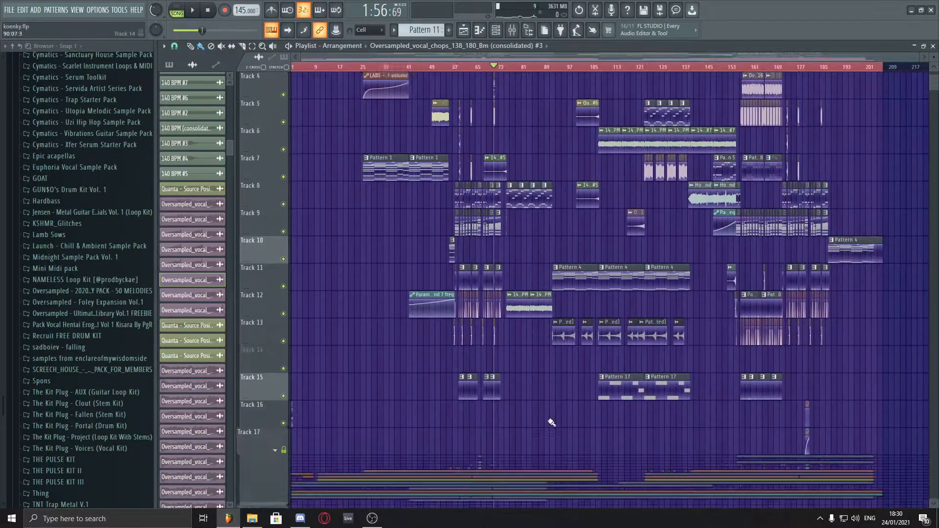
scroll(552, 423, "up", 6)
scroll(514, 306, "up", 10)
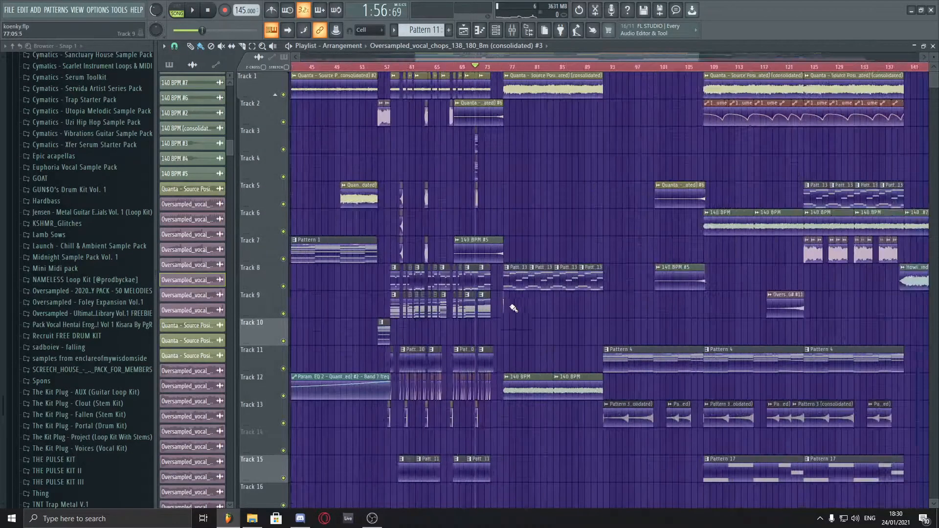
left_click_drag(425, 64, 411, 70)
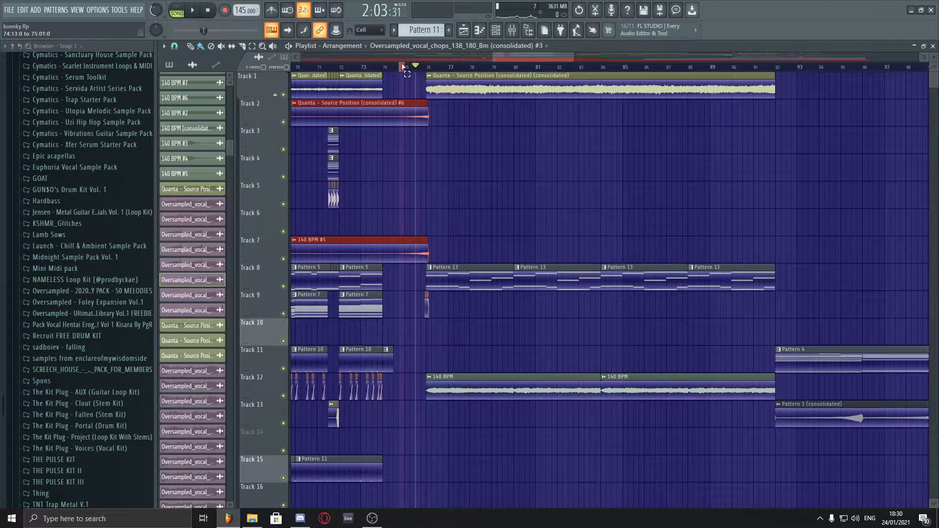
key("ctrl+d")
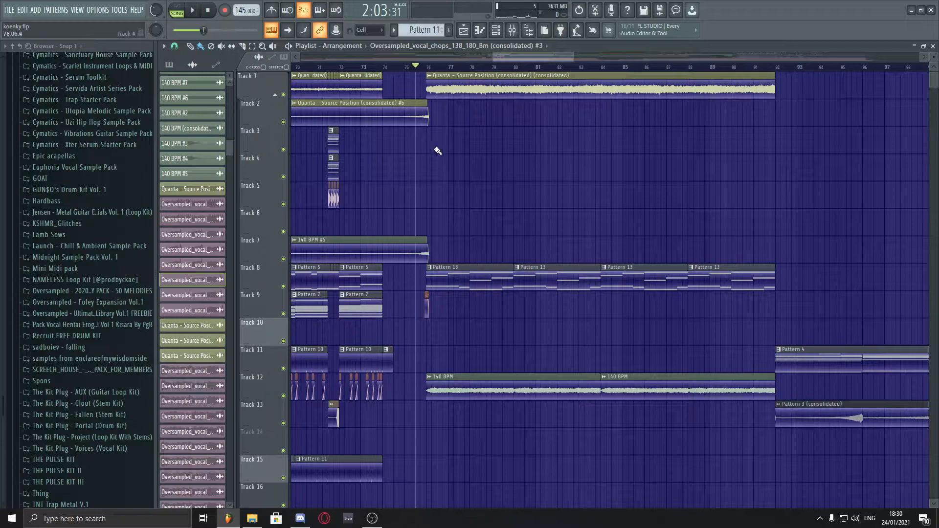
- Play the transition leading into the Pattern 13 section, setting the playhead back to about bar 74
key("space")
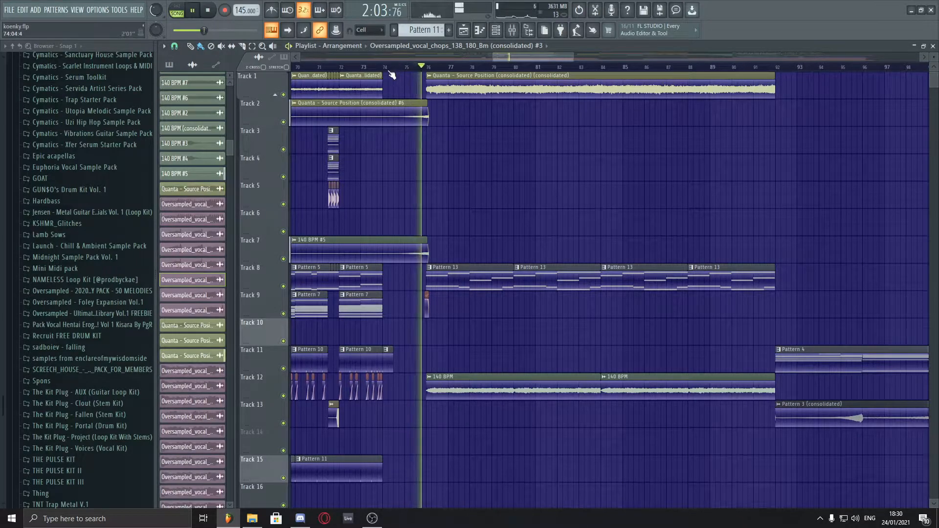
left_click(383, 69)
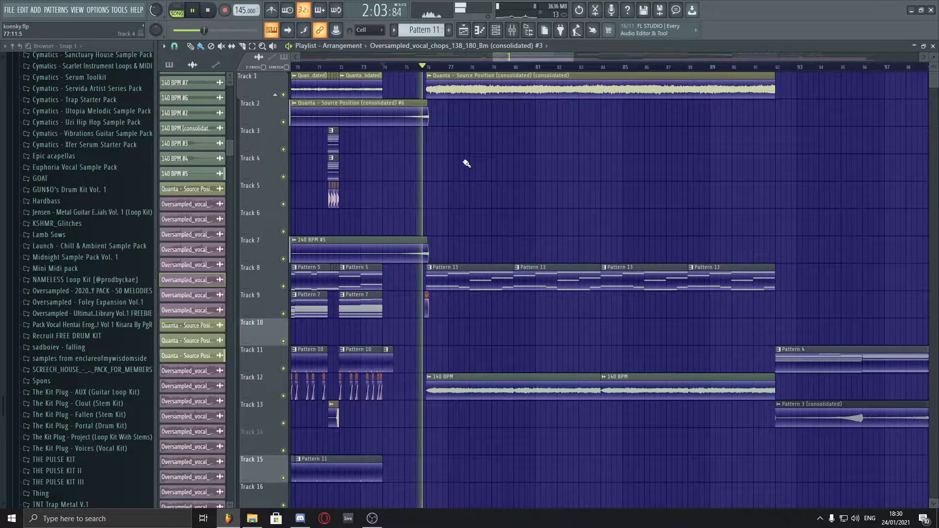
key("space")
scroll(450, 139, "up", 2)
right_click(431, 91)
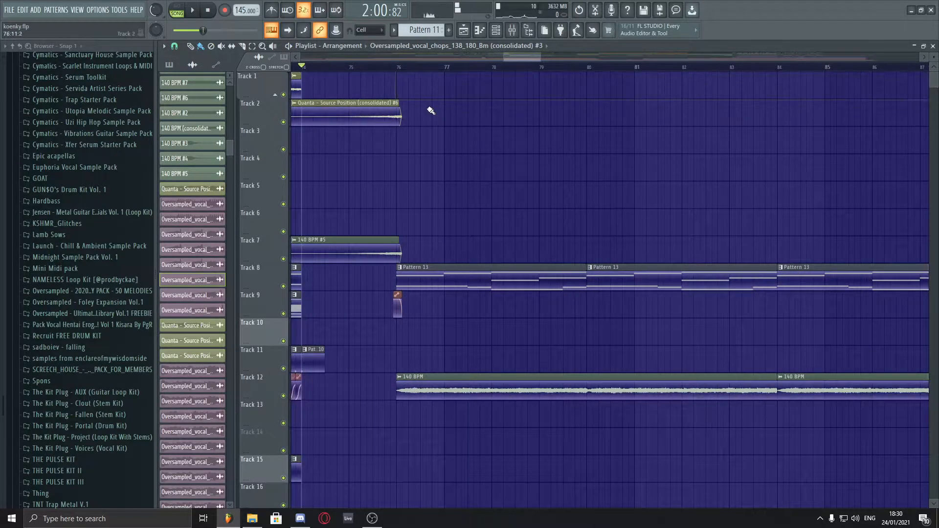
key("ctrl+z")
scroll(462, 179, "down", 3)
scroll(482, 179, "up", 3)
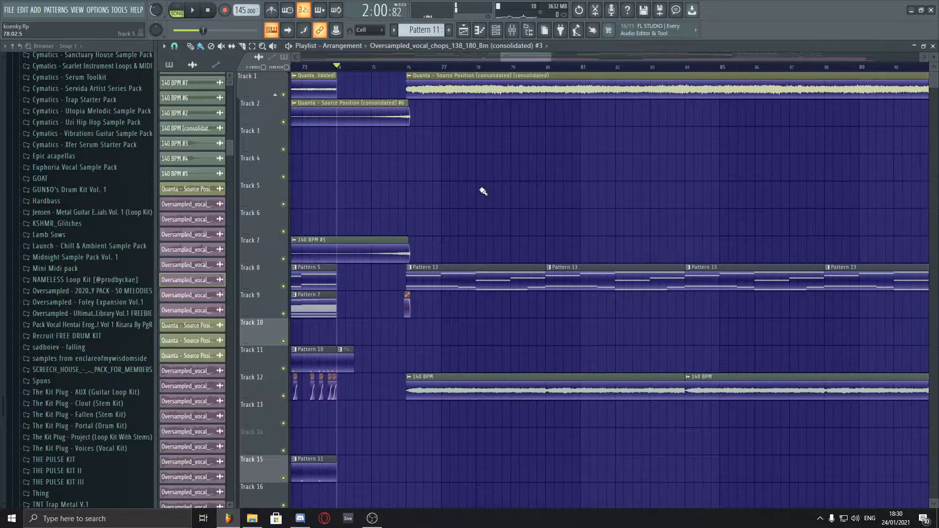
- Open and close the sample settings of the long Quanta - Source Position clip starting at bar 76 on Track 1
double_click(438, 82)
key("Escape")
scroll(637, 192, "down", 5)
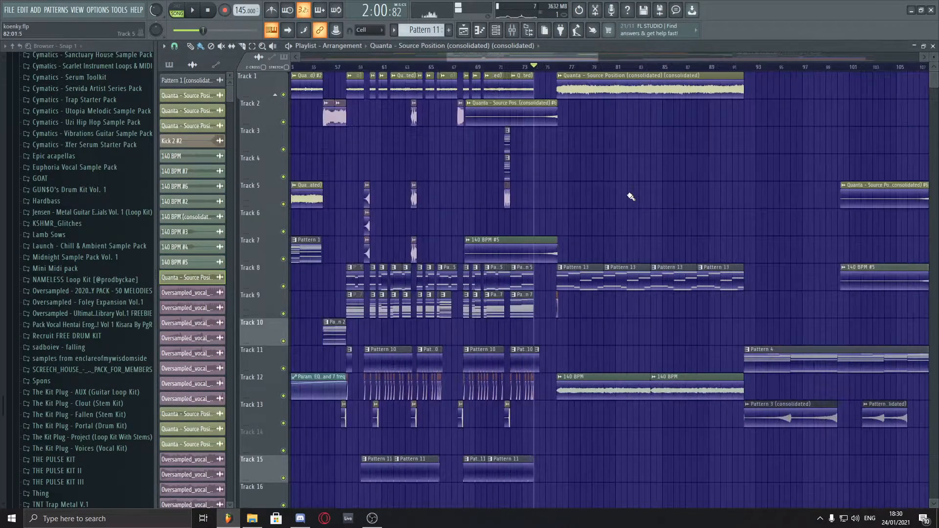
scroll(674, 212, "up", 3)
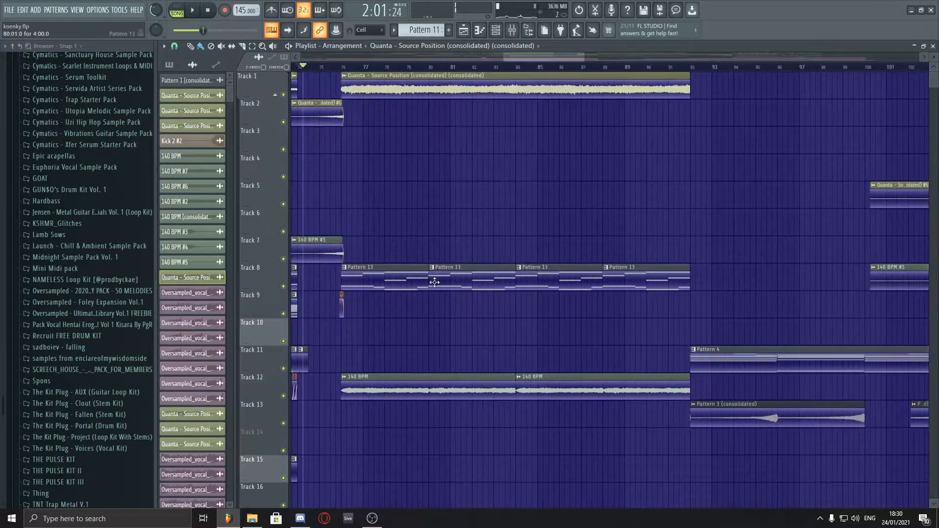
- Solo Track 8 and play its Pattern 13 clips from bar 76
right_click(285, 287)
left_click(345, 76)
left_click(344, 67)
key("space")
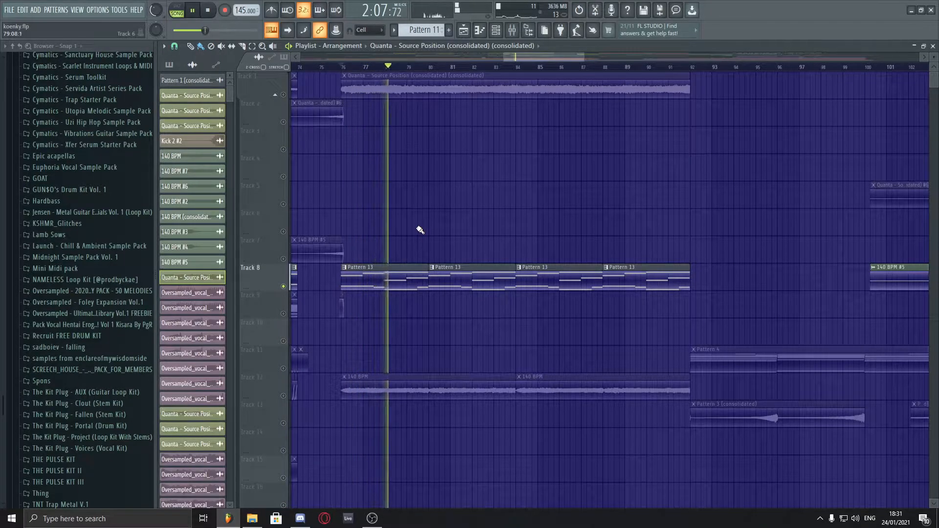
scroll(383, 306, "down", 2)
key("space")
- Solo Track 12 instead and play its 140 BPM audio clips from bar 76
right_click(292, 337)
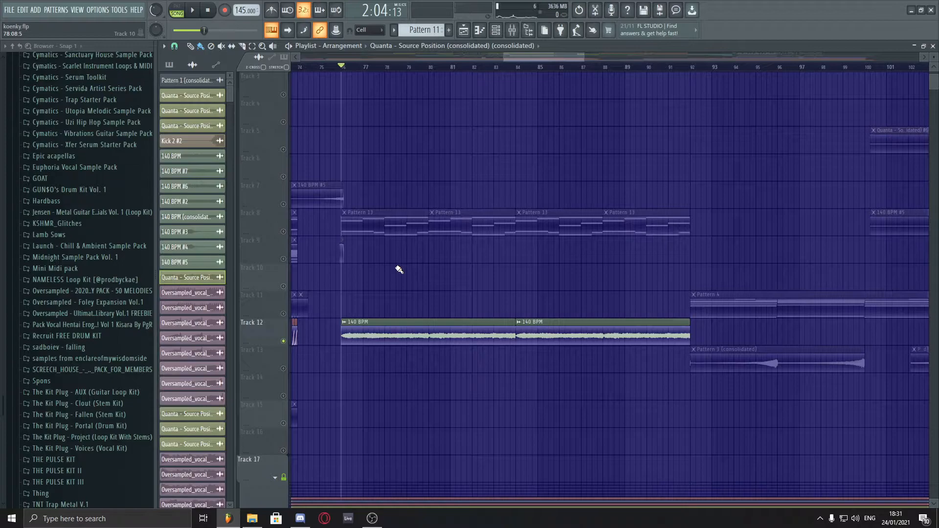
scroll(567, 344, "down", 3)
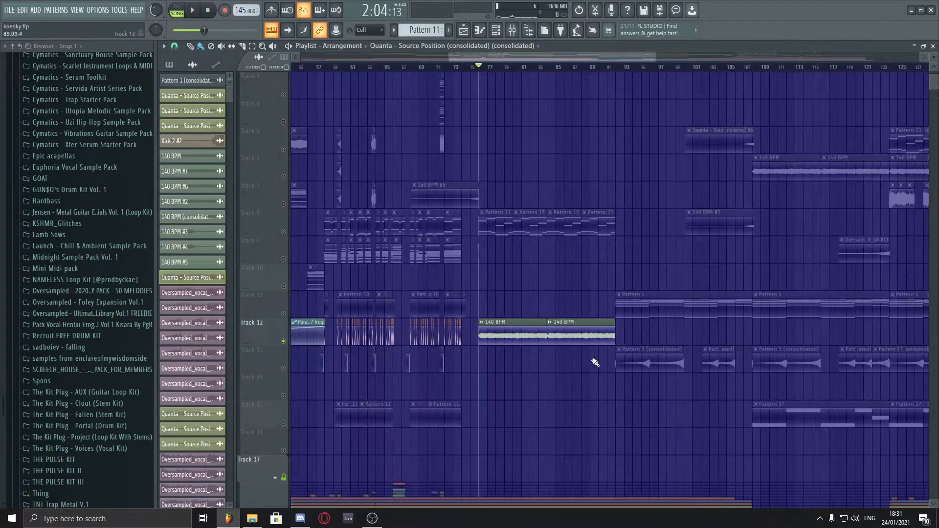
scroll(557, 389, "up", 3)
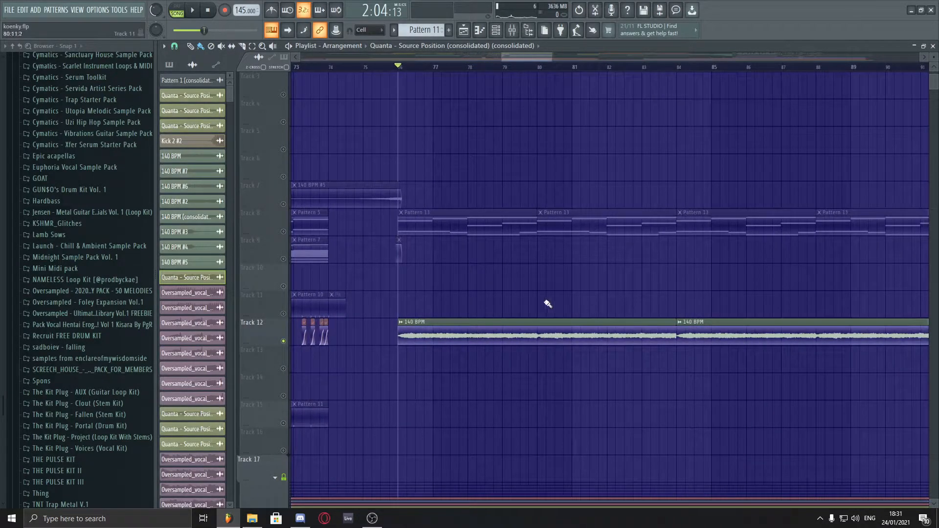
scroll(528, 310, "down", 2)
scroll(531, 311, "up", 1)
scroll(614, 322, "down", 2)
scroll(655, 326, "up", 2)
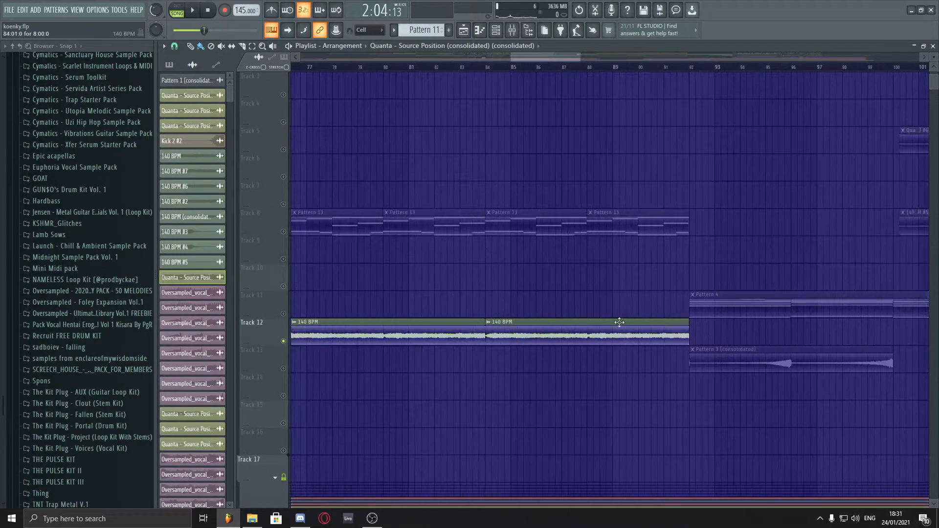
scroll(608, 336, "down", 2)
scroll(553, 283, "up", 2)
key("space")
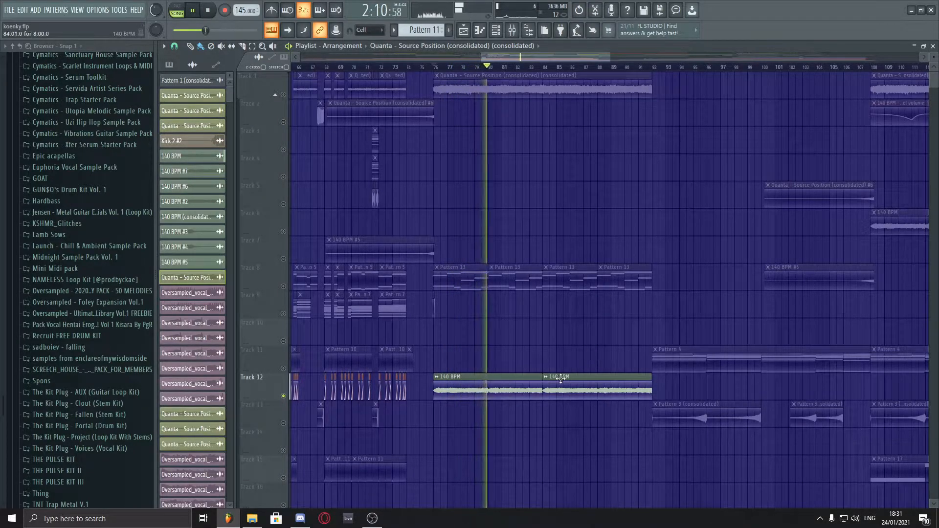
scroll(552, 313, "down", 3)
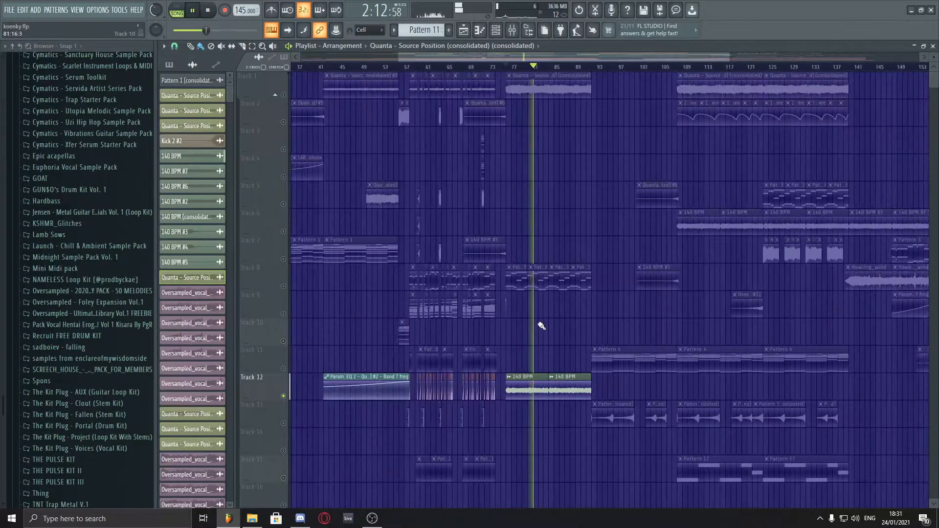
key("space")
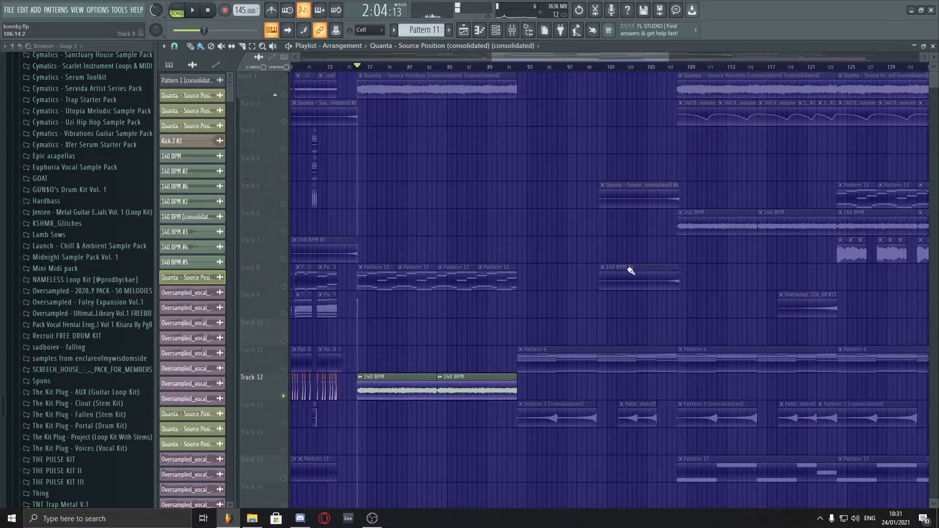
- Turn off the Track 12 solo and play the Pattern 13 section from bar 76 with all tracks audible
scroll(372, 334, "up", 3)
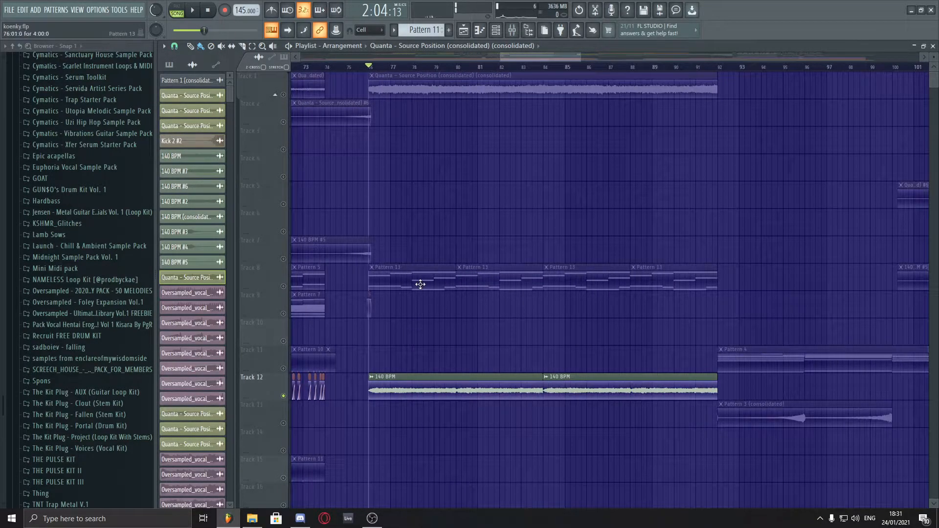
right_click(284, 396)
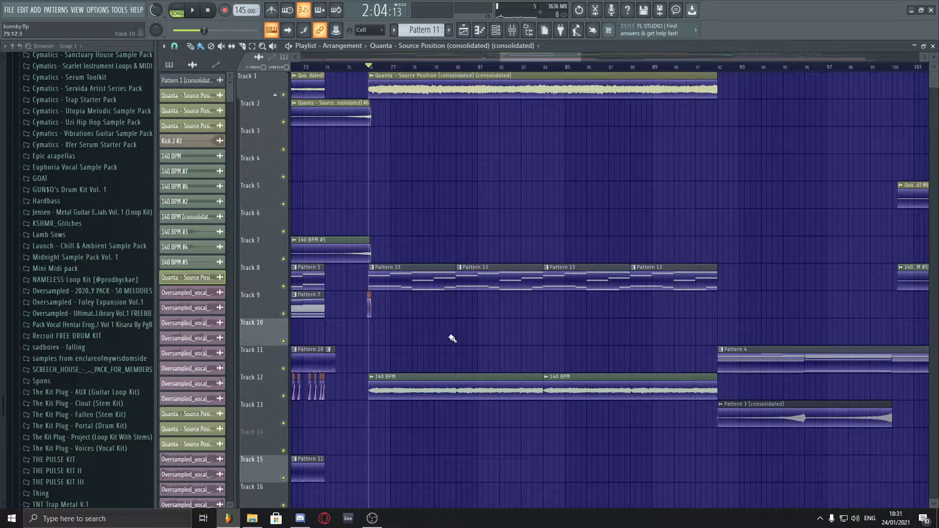
key("space")
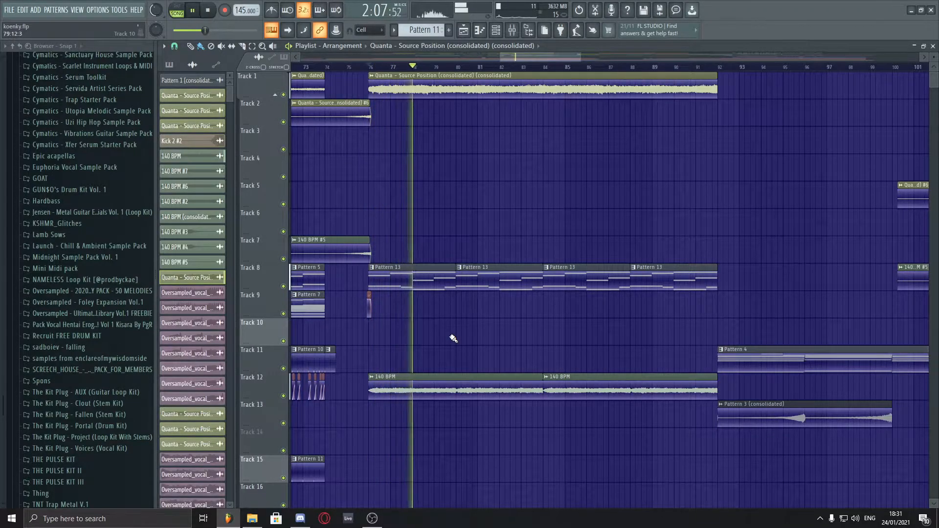
scroll(452, 340, "down", 5)
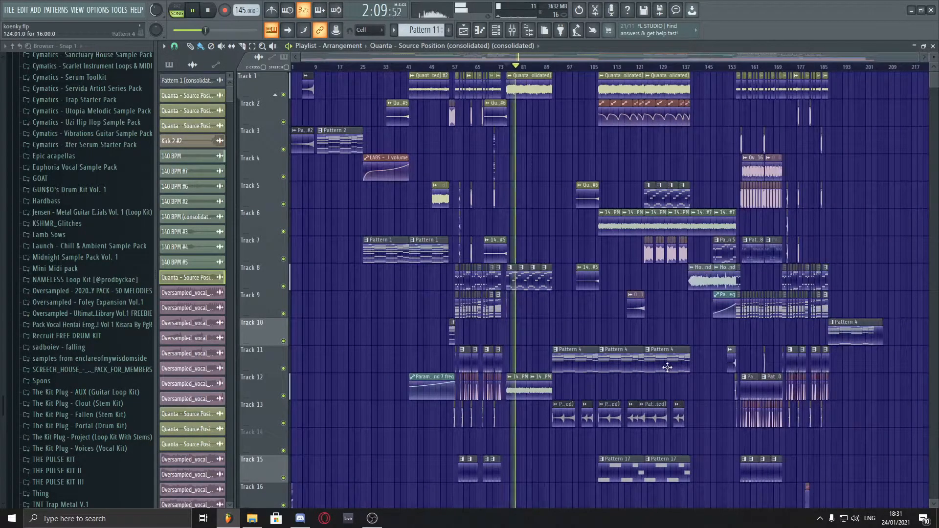
scroll(446, 340, "up", 3)
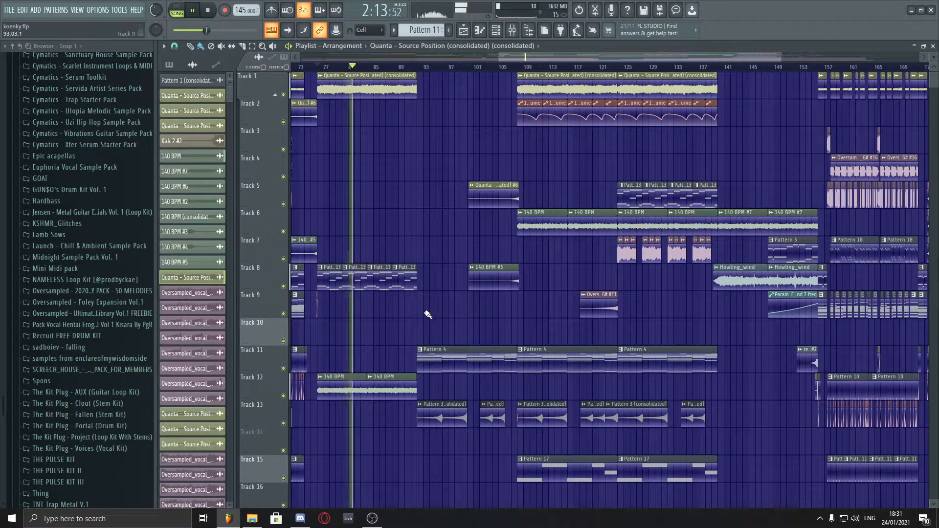
key("space")
- Open Pattern 4 from its Track 11 clip starting at bar 92 to inspect it, and return to the playlist
scroll(418, 158, "up", 5)
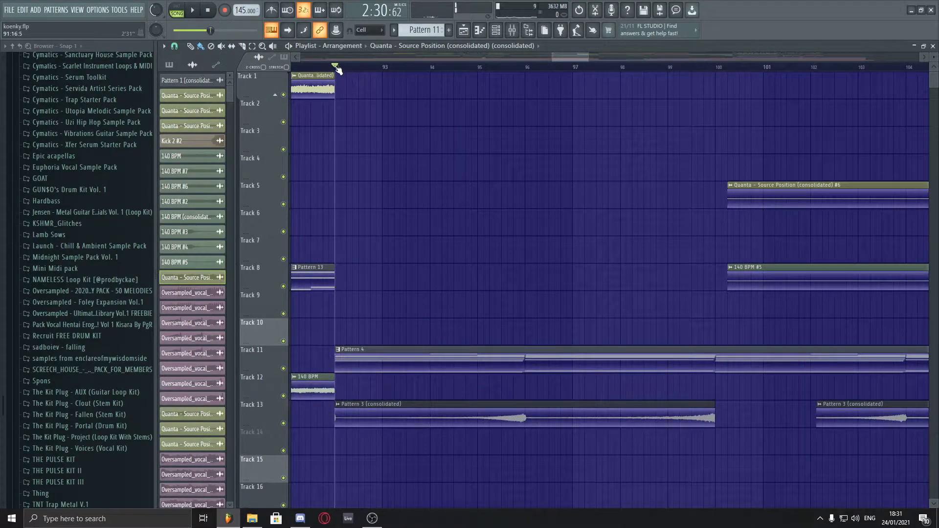
scroll(339, 83, "down", 3)
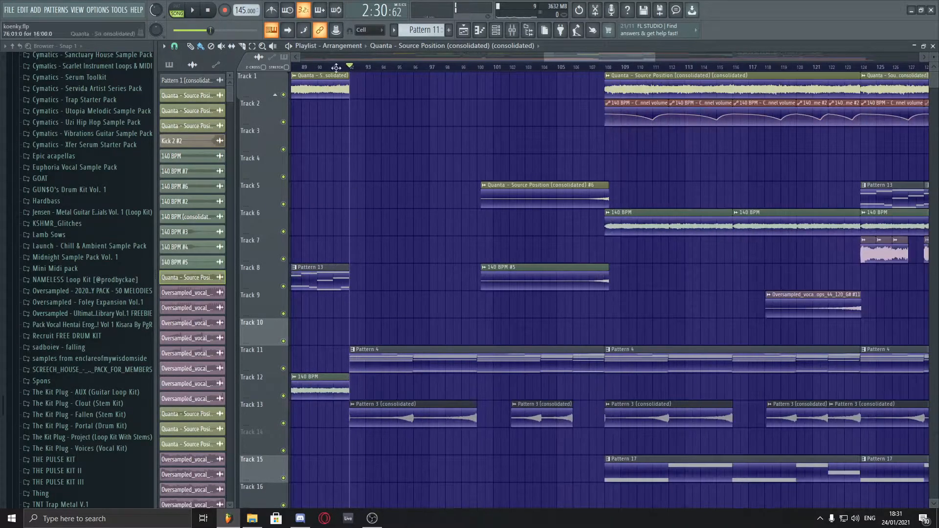
scroll(361, 181, "down", 2)
double_click(392, 363)
scroll(467, 296, "down", 2)
scroll(777, 218, "down", 3)
left_click_drag(712, 392, 395, 323)
left_click(527, 58)
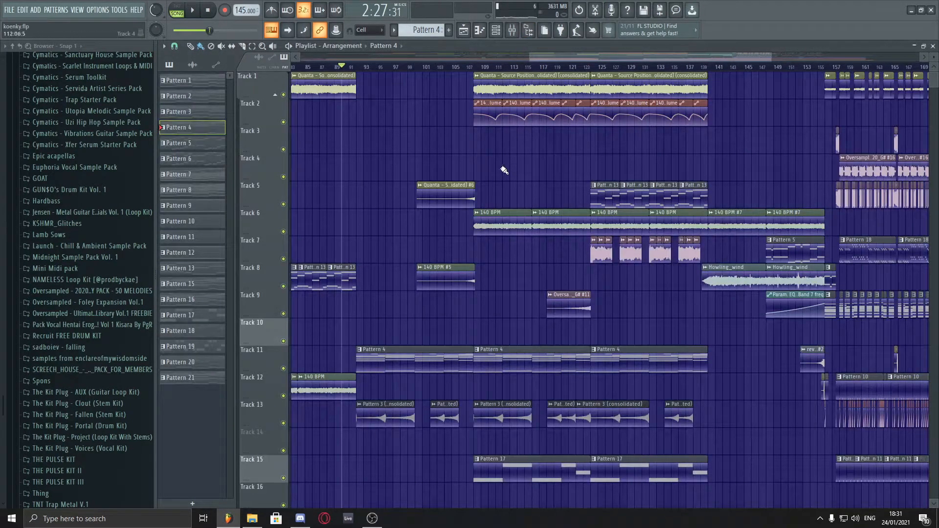
- Open and close the sample settings of the first Pattern 3 (consolidated) clip on Track 13
scroll(362, 244, "up", 4)
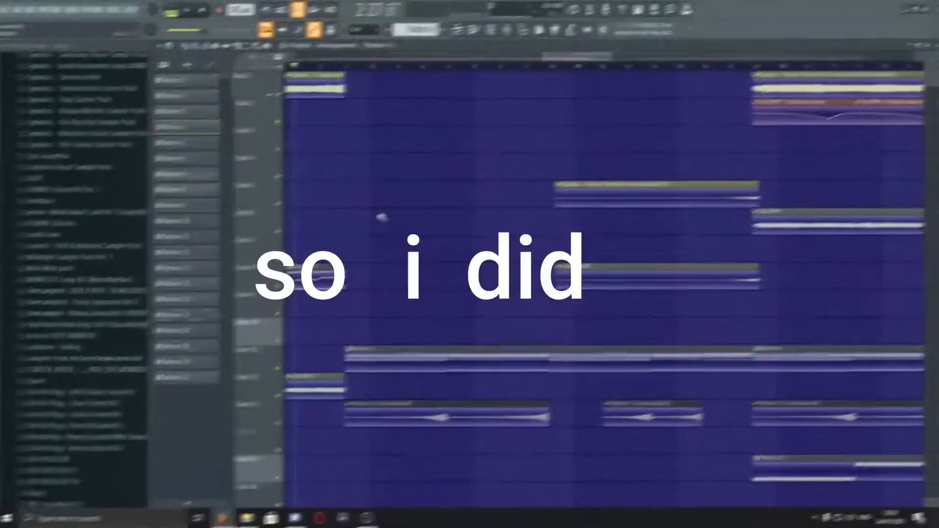
double_click(512, 417)
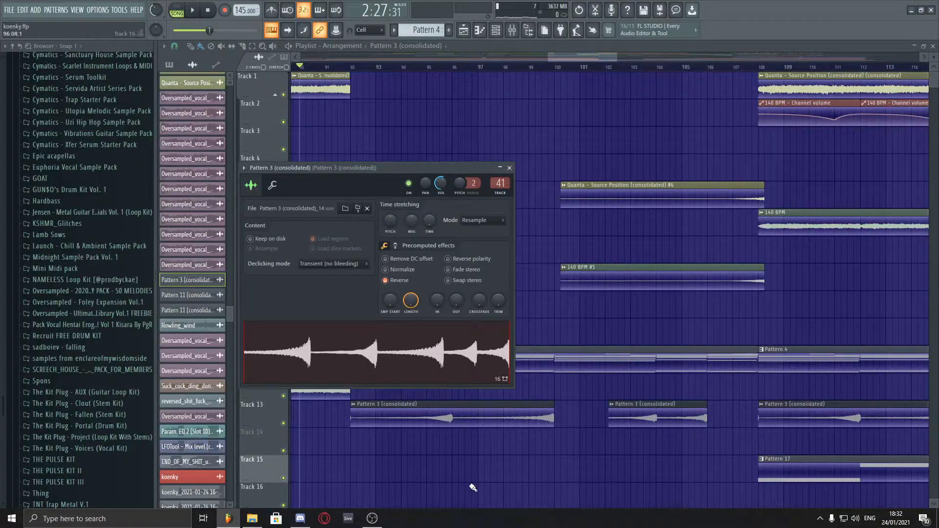
key("Escape")
- Place the playhead at about bar 93 and play the section with Pattern 4 and the reversed Pattern 3 audio
scroll(485, 469, "down", 6)
scroll(411, 449, "up", 5)
left_click(483, 67)
key("space")
scroll(513, 293, "up", 1)
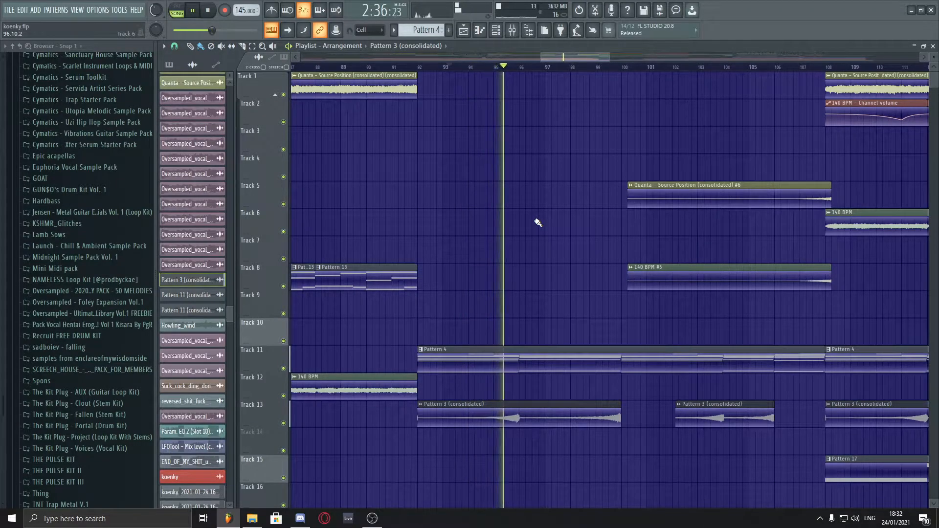
key("space")
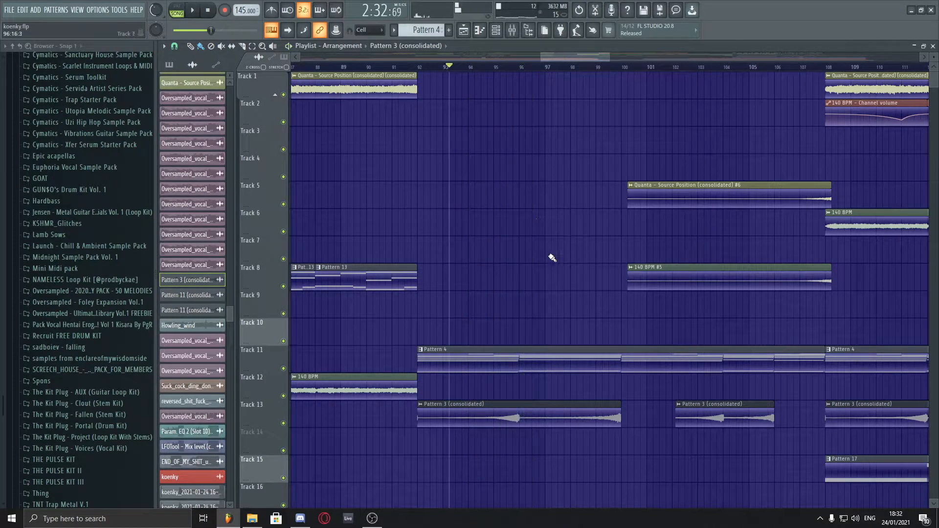
- Examine the arrangement around the Pattern 4 section and the layers that join from bar 108 onwards
scroll(544, 240, "down", 6)
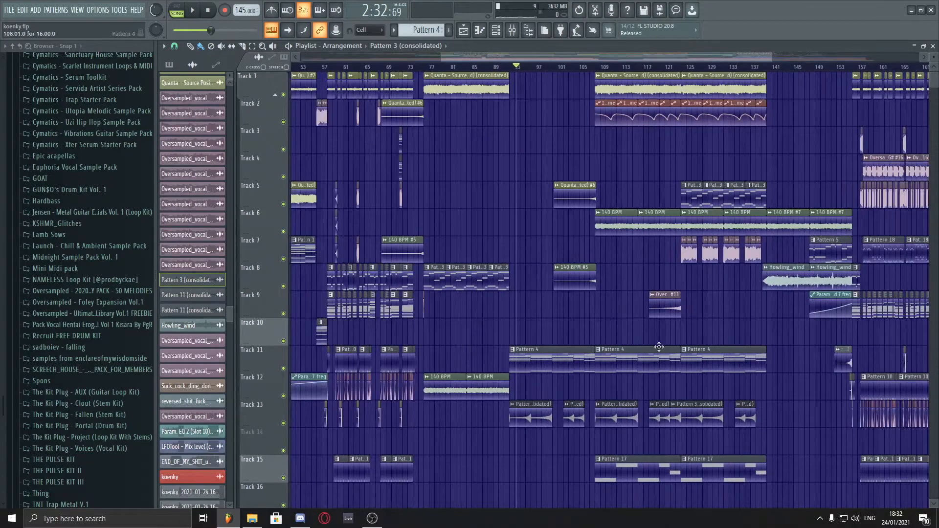
scroll(658, 342, "up", 4)
scroll(509, 269, "down", 6)
scroll(582, 320, "up", 5)
left_click_drag(570, 322, 455, 320)
scroll(523, 313, "down", 5)
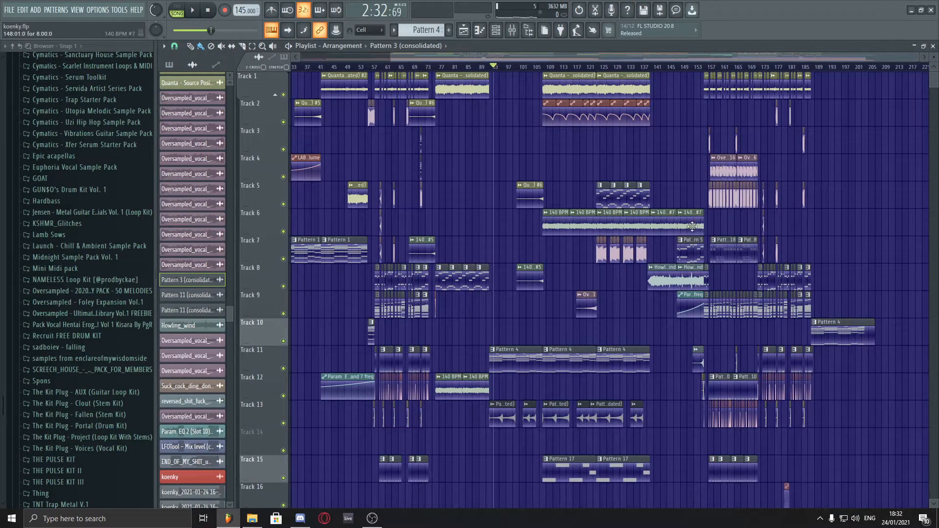
scroll(692, 226, "up", 6)
scroll(338, 195, "up", 3)
- Place the playhead at bar 108 and play the section with Pattern 17 and the 140 BPM channel volume automation
scroll(365, 265, "up", 3)
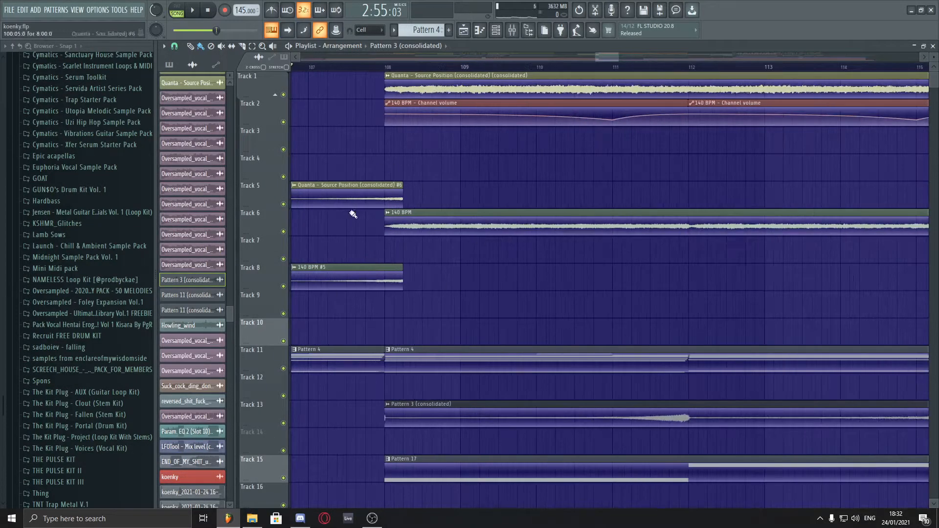
scroll(378, 194, "down", 2)
left_click(381, 70)
key("space")
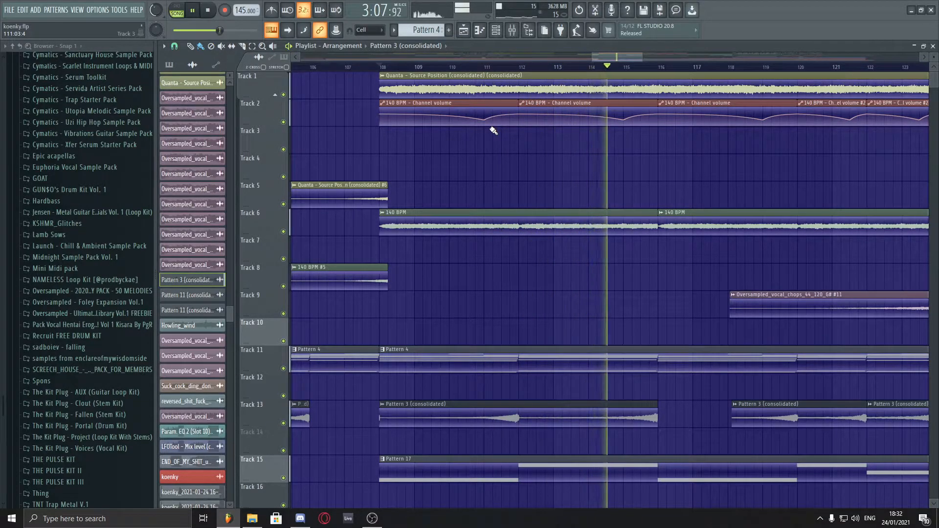
scroll(589, 263, "down", 9)
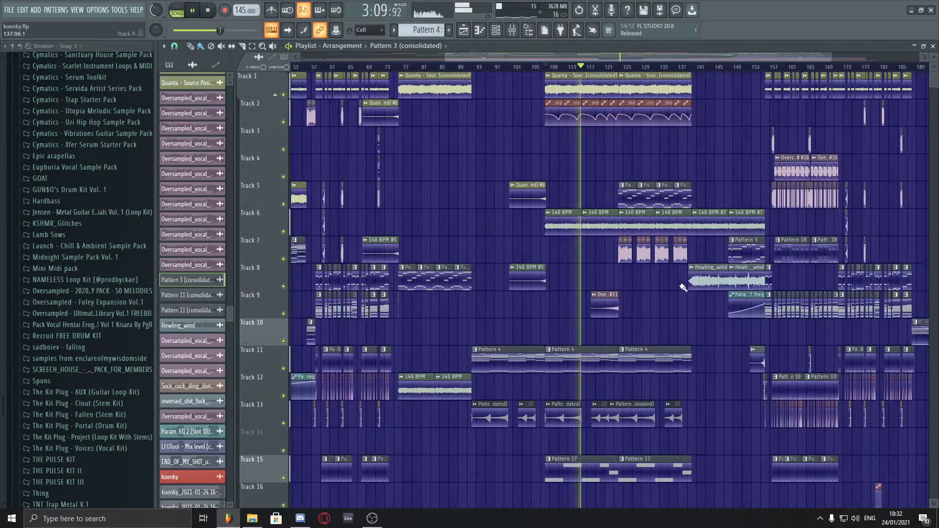
scroll(682, 288, "up", 5)
scroll(430, 193, "up", 3)
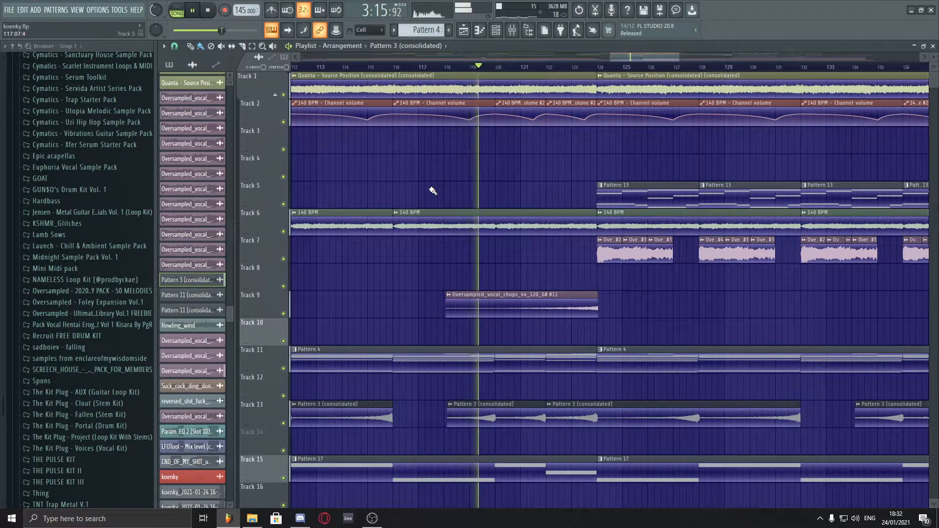
scroll(462, 180, "down", 5)
scroll(596, 156, "up", 4)
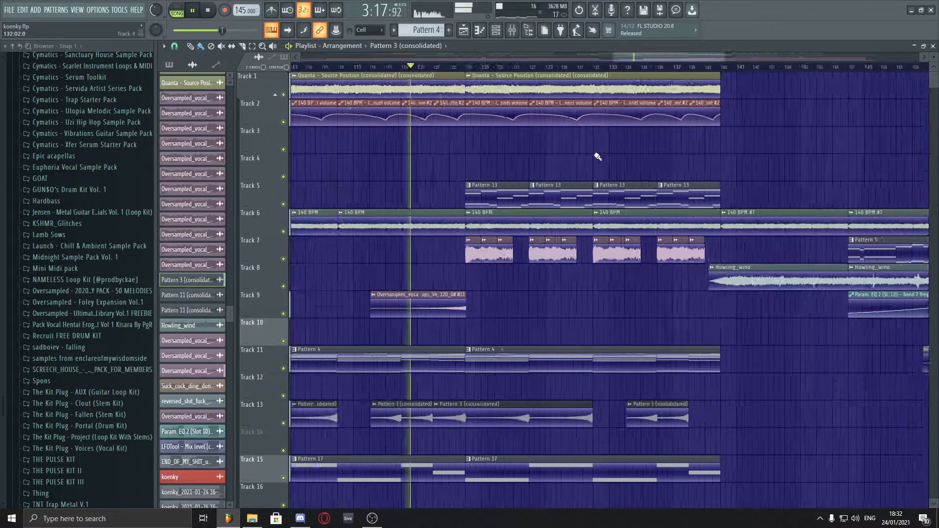
scroll(381, 173, "up", 2)
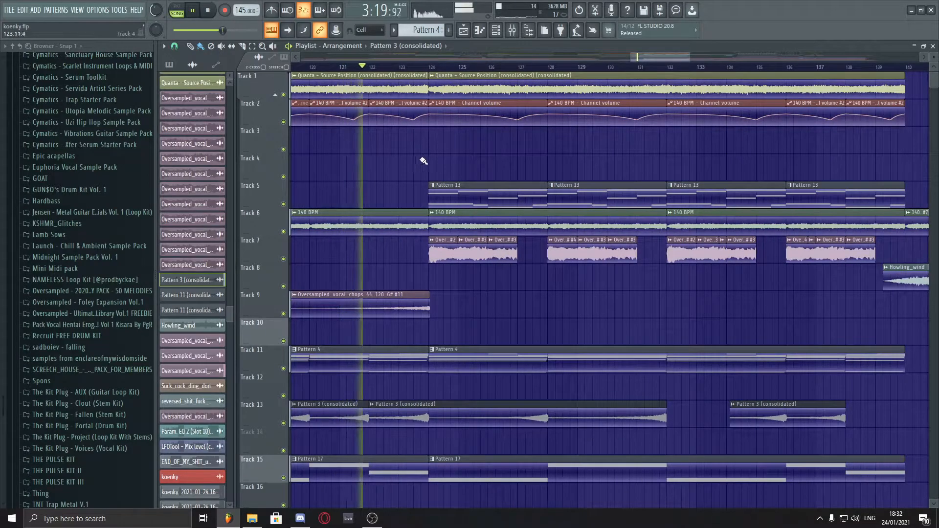
scroll(444, 146, "up", 2)
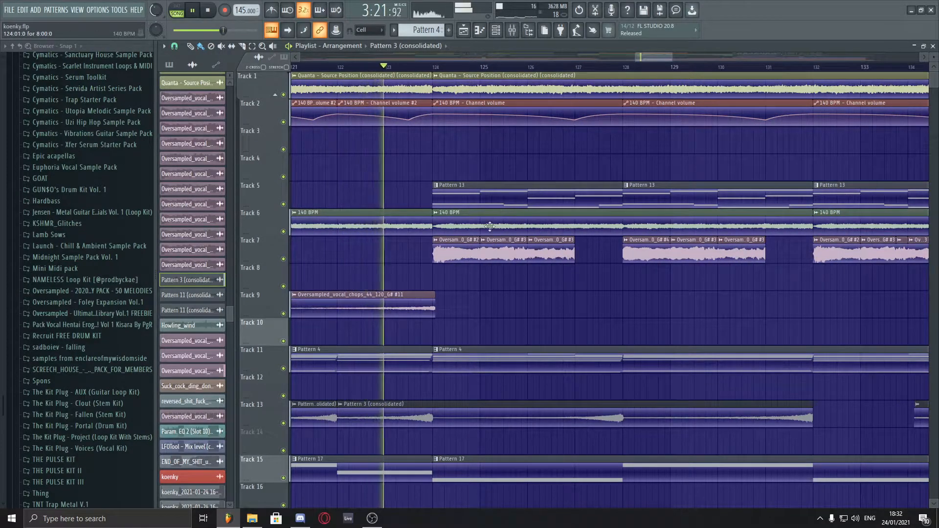
key("space")
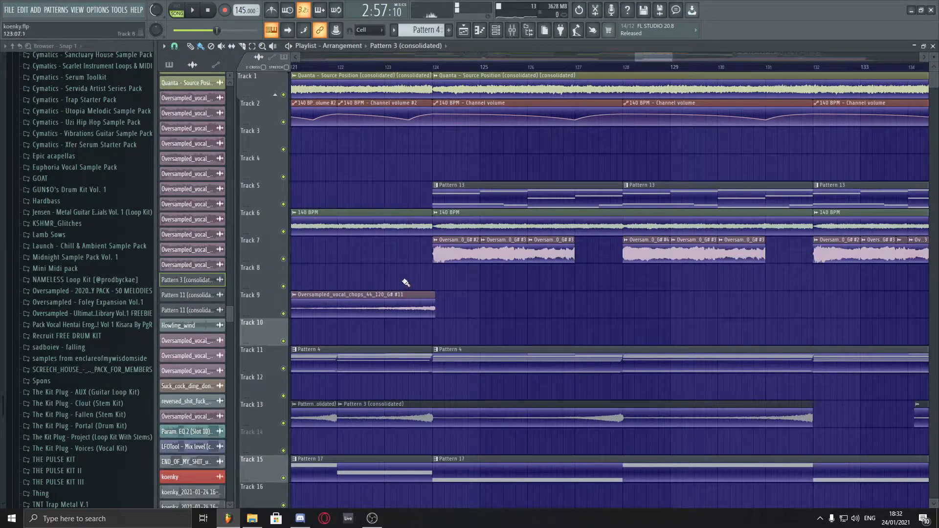
- Solo Track 7 with the vocal chop clips and place the playhead at bar 124
right_click(286, 263)
right_click(284, 259)
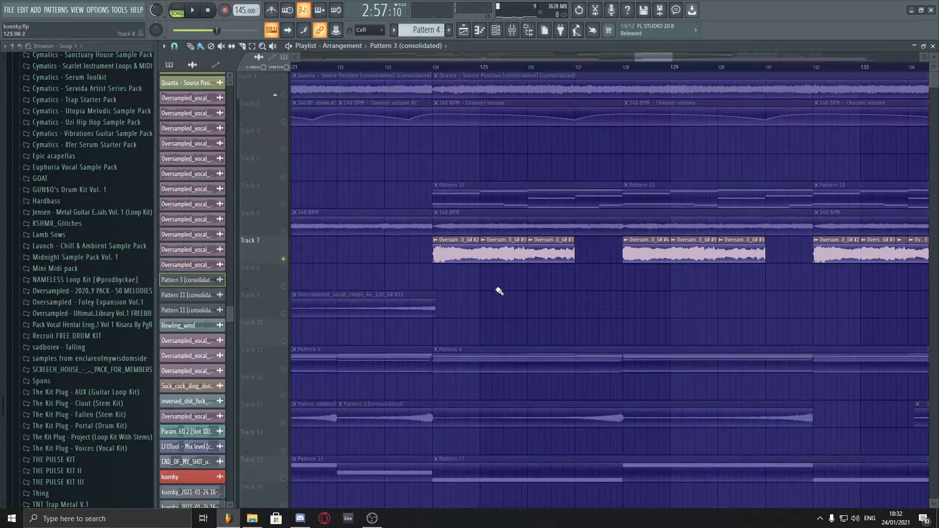
scroll(500, 287, "down", 4)
scroll(529, 288, "down", 5)
scroll(602, 288, "up", 5)
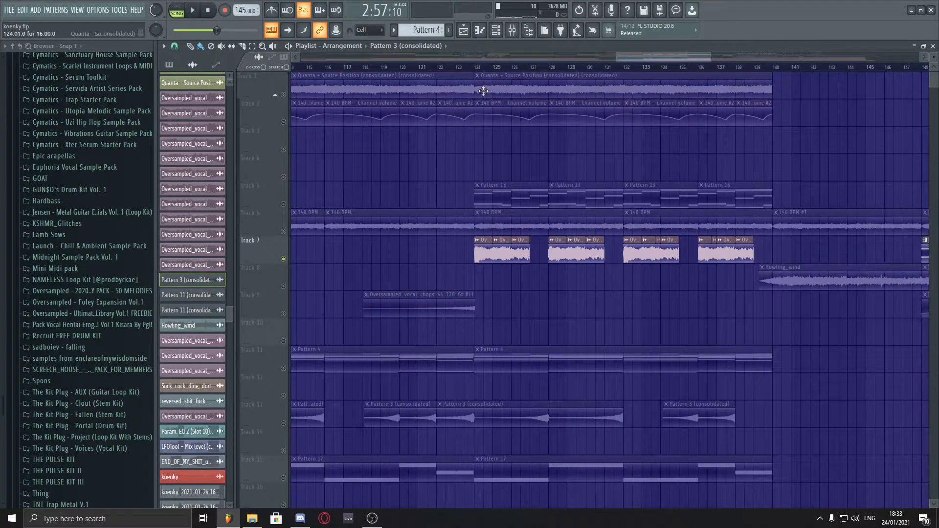
scroll(470, 78, "up", 4)
- Show the sample settings of the Oversampled_vocal_chops_44_120_G# #2 clip at bar 124 on Track 7
double_click(468, 257)
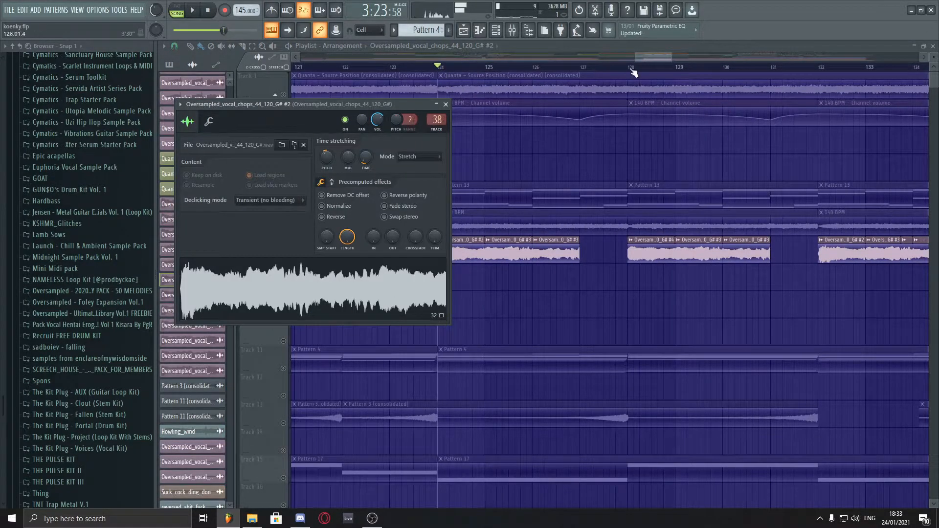
key("Escape")
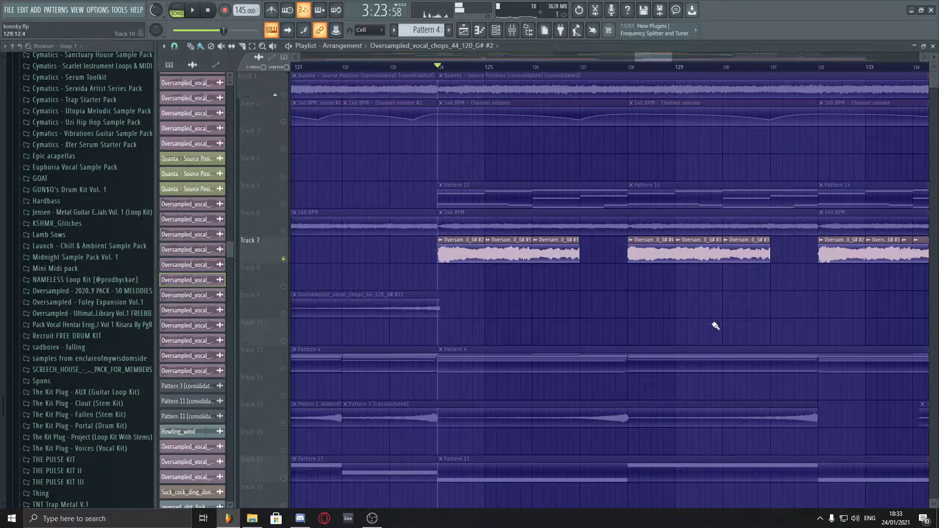
double_click(464, 260)
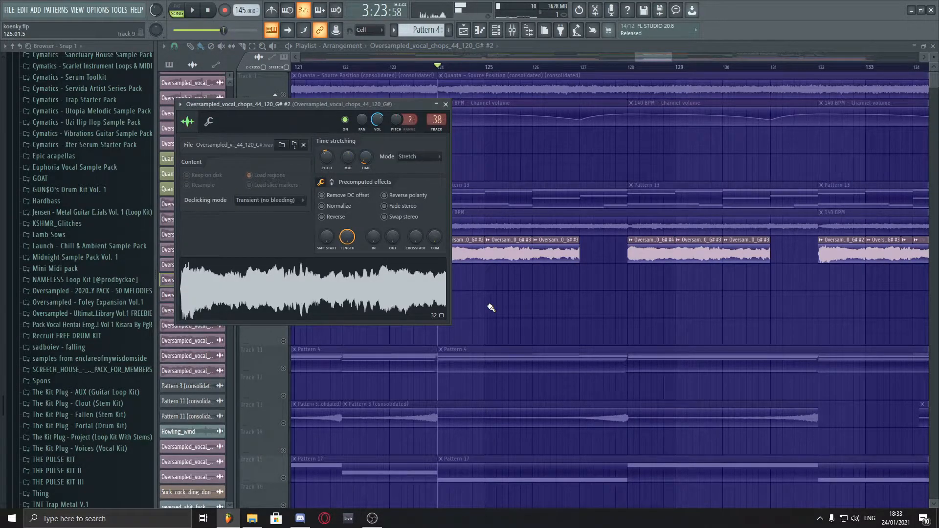
- Play the soloed vocal chop clips on Track 7 from bar 124, stop playback and unsolo the track
key("Escape")
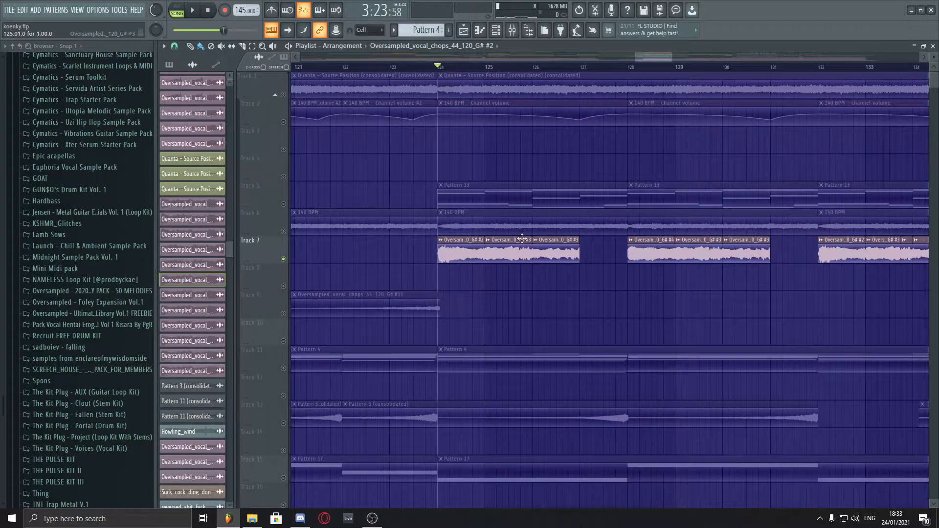
scroll(523, 239, "down", 5)
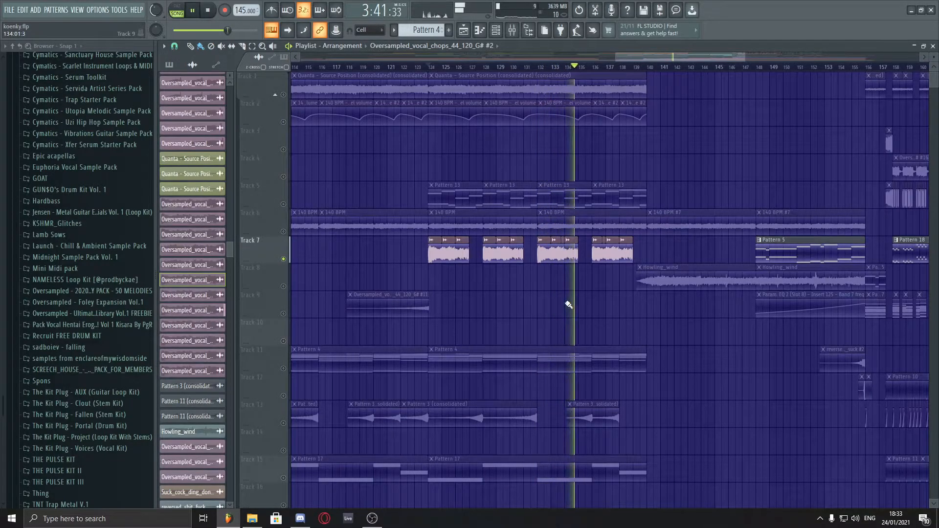
scroll(638, 301, "down", 2, "ctrl")
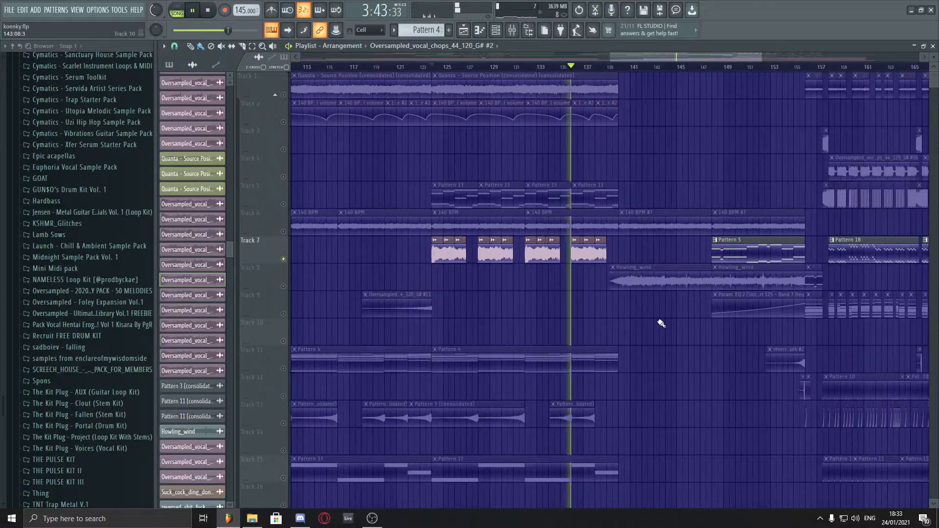
key("p")
key("space")
left_click_drag(642, 248, 417, 242, "ctrl")
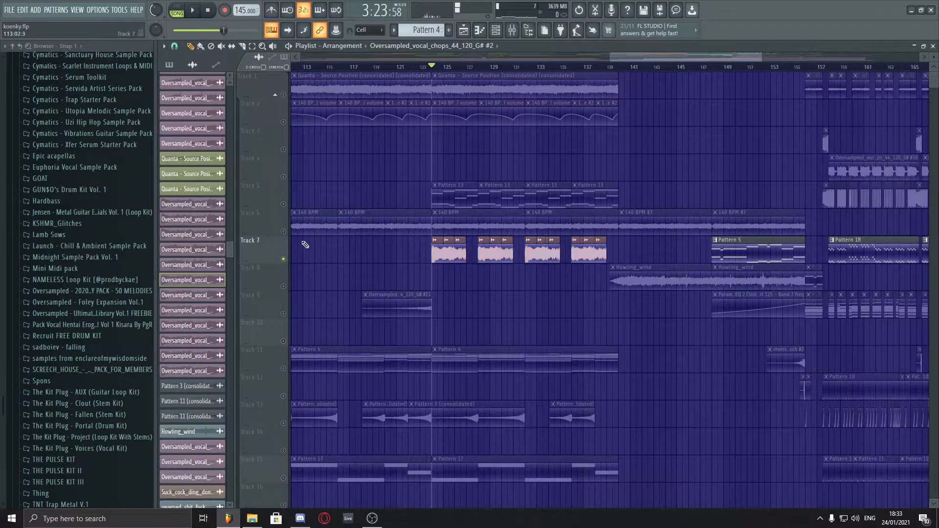
right_click(284, 259)
- Open Pattern 17 from Track 15 and show the oscillator and effects settings of its Serum #15 instrument
scroll(600, 331, "down", 3)
scroll(565, 342, "down", 5, "ctrl")
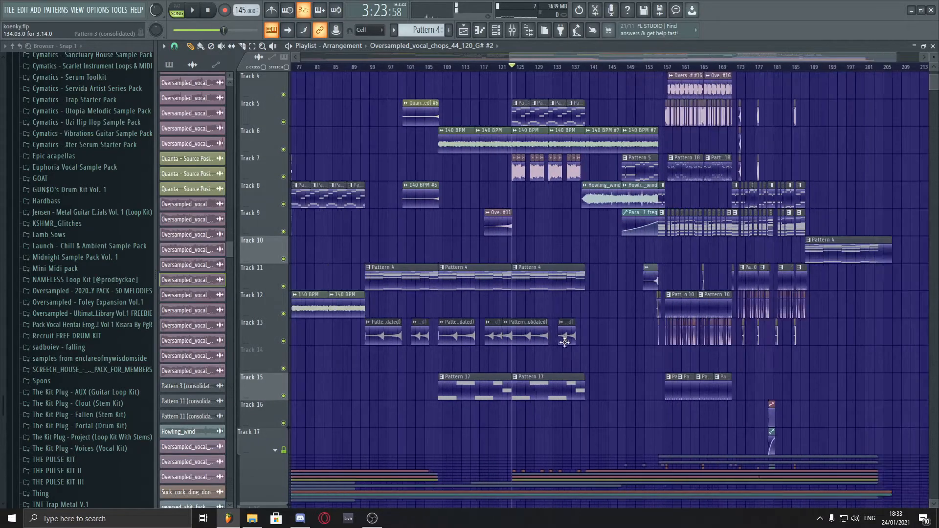
double_click(525, 392)
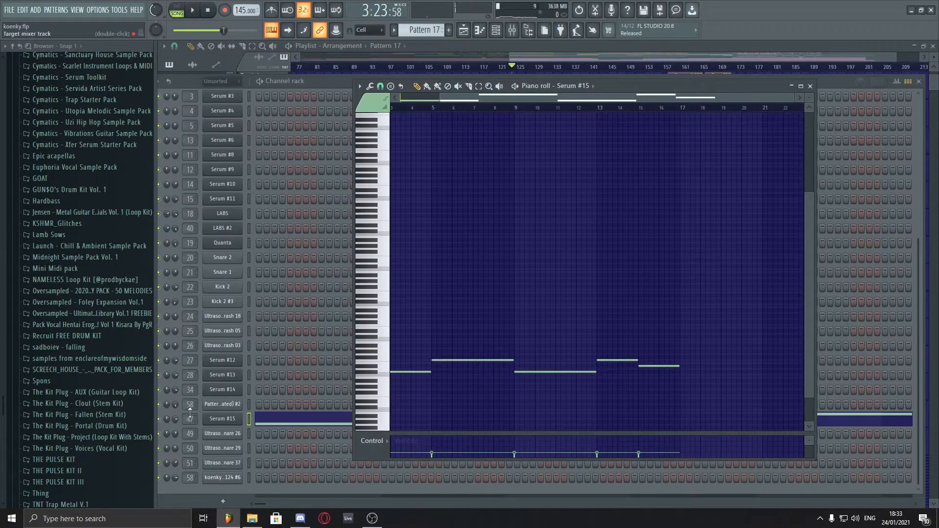
left_click(218, 421)
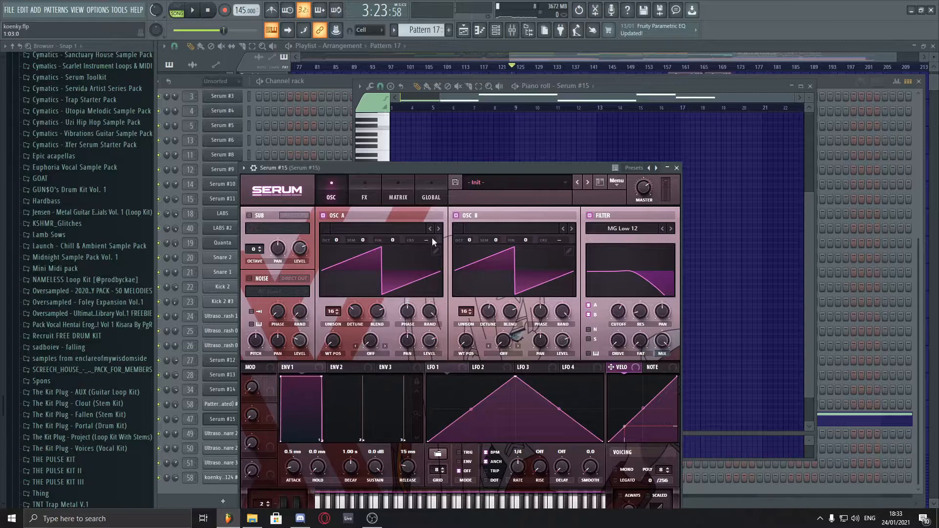
left_click(365, 197)
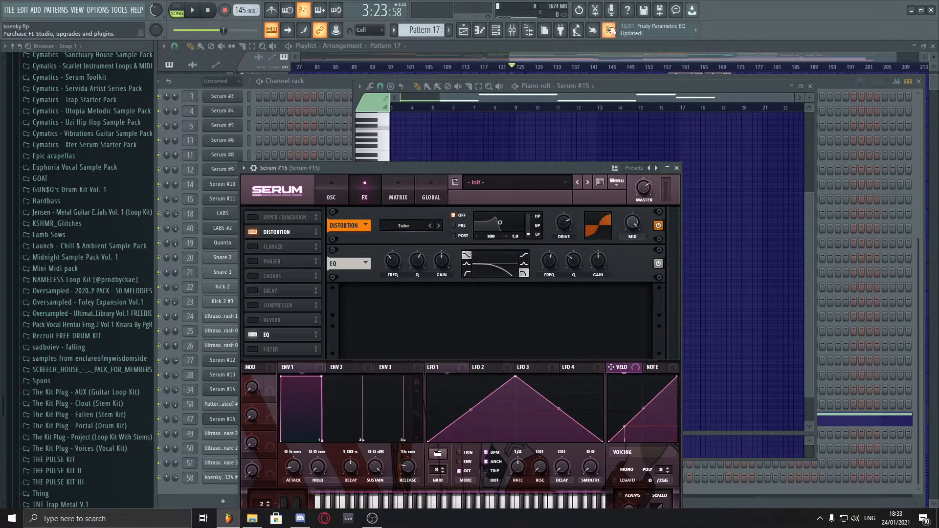
- Close the Serum #15 and piano roll windows and play the full arrangement from bar 124 with all tracks audible
left_click(561, 43)
key("space")
scroll(509, 241, "up", 2)
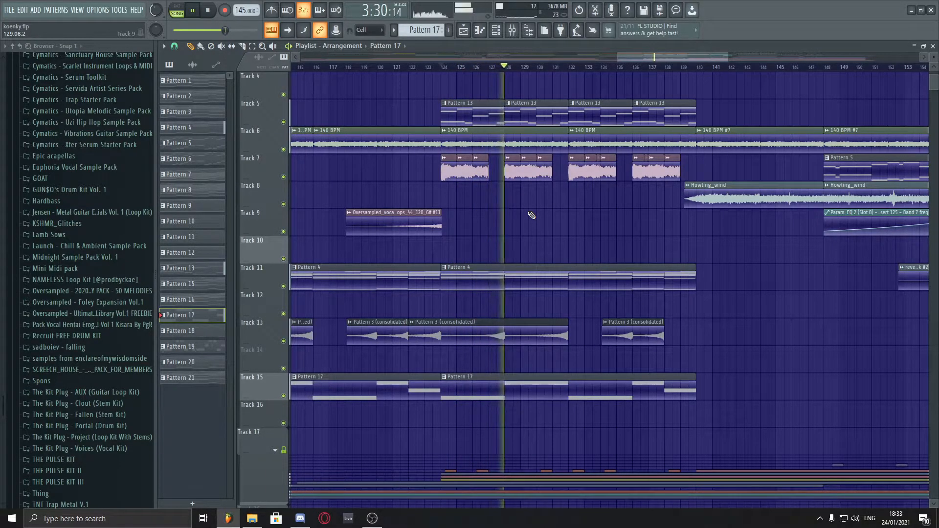
scroll(538, 220, "down", 5)
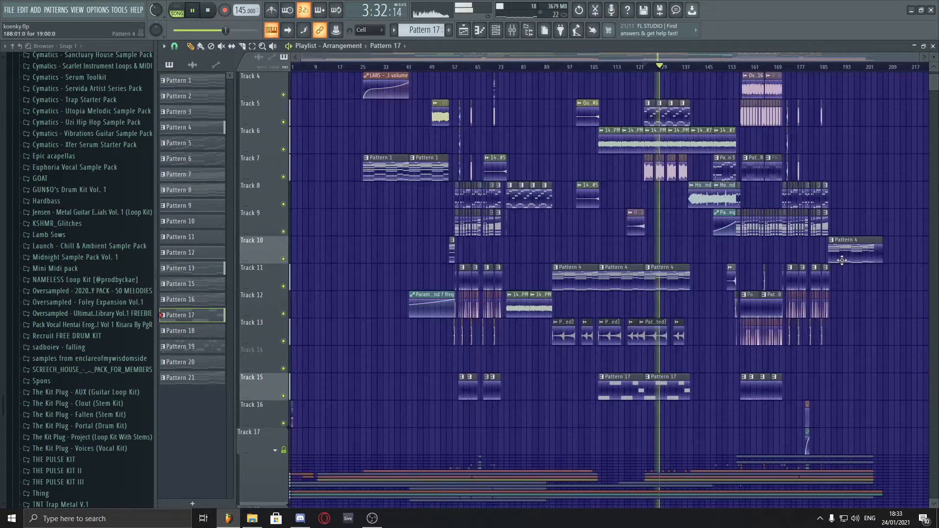
scroll(842, 261, "up", 3)
scroll(650, 243, "up", 4)
scroll(744, 256, "up", 2)
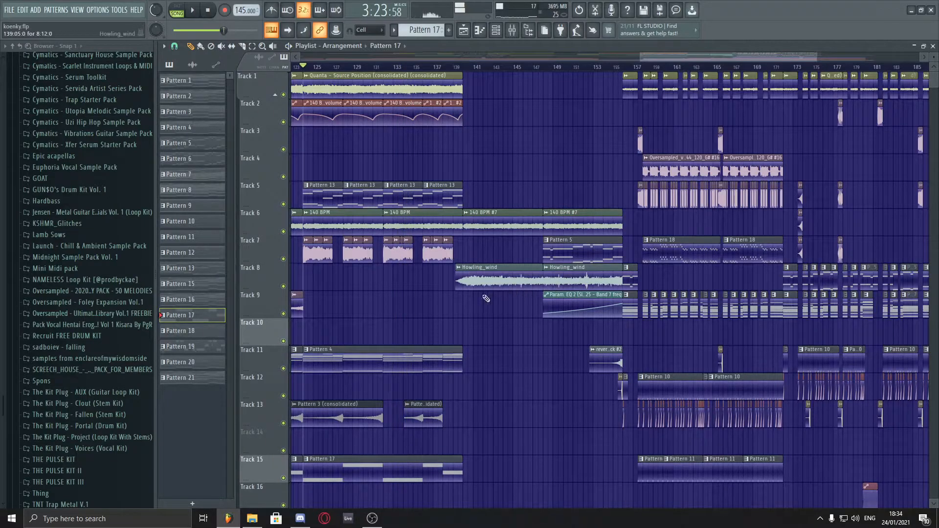
- Show the sample settings of the Howling_wind clip on Track 8 and the 140 BPM #7 clip on Track 6
double_click(478, 284)
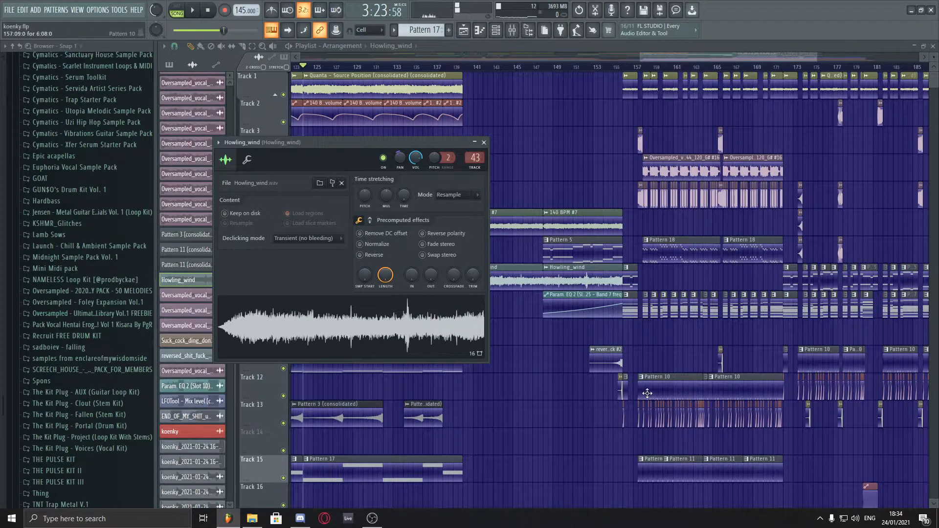
right_click(550, 401)
scroll(547, 384, "up", 4)
double_click(398, 215)
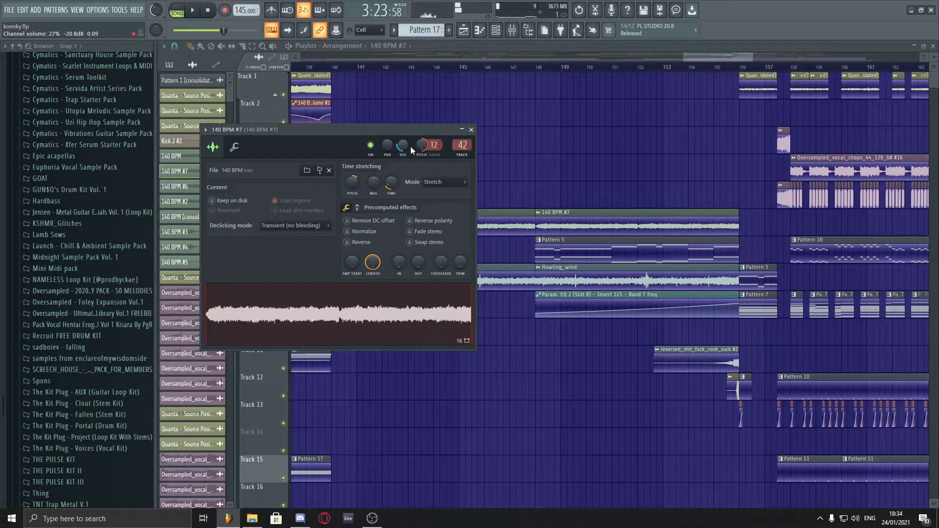
right_click(585, 151)
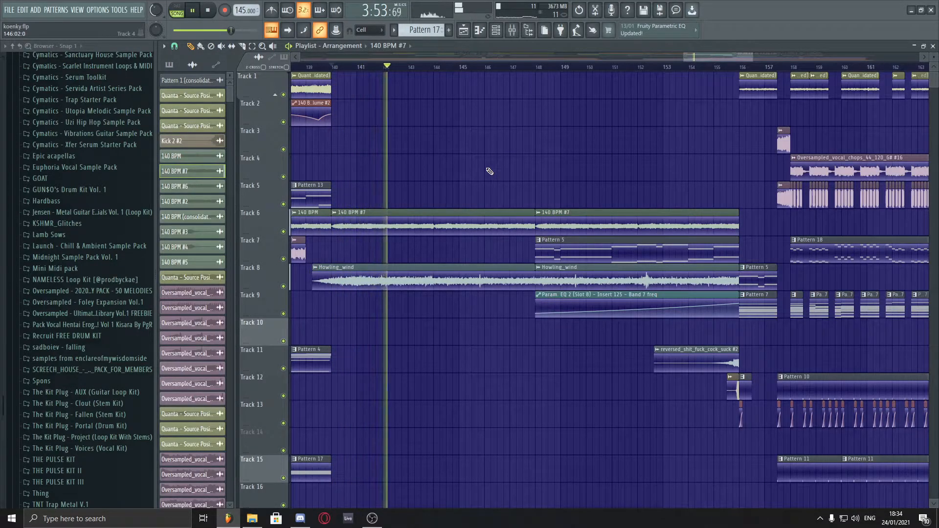
- Play the breakdown with the Howling_wind and 140 BPM #7 clips while examining the layers leading up to bar 156
scroll(568, 336, "down", 8)
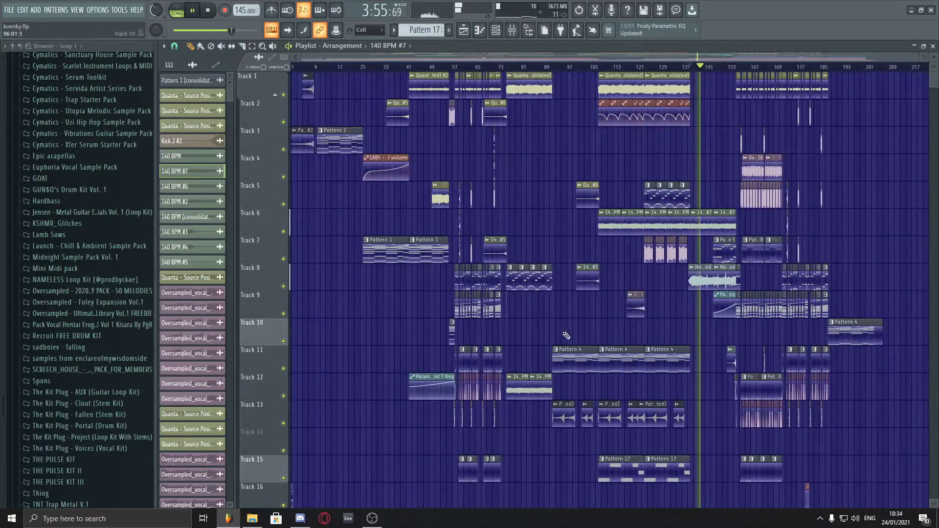
left_click_drag(564, 338, 596, 417)
right_click(576, 312)
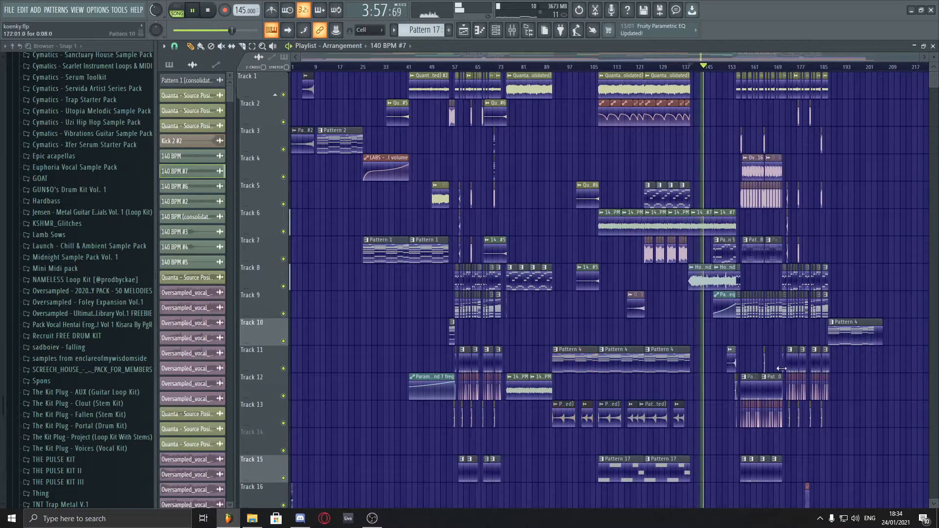
scroll(782, 368, "up", 8)
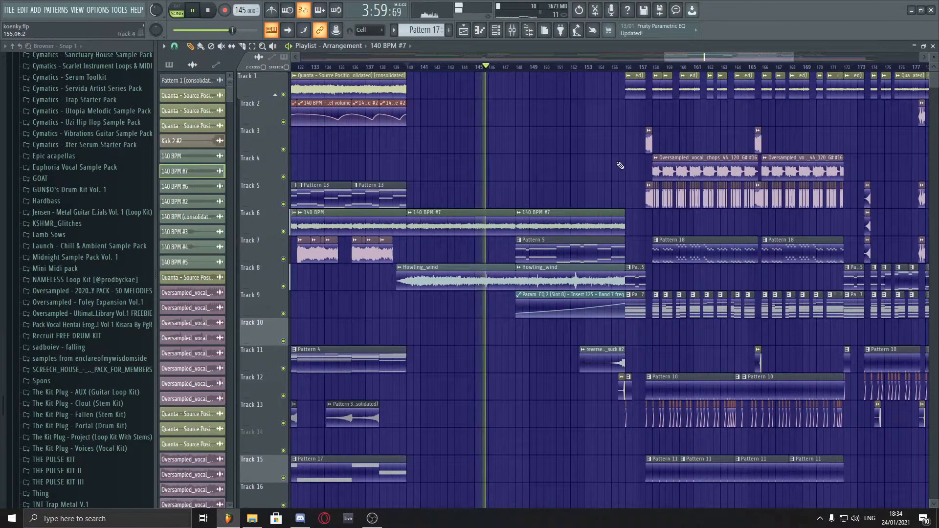
scroll(729, 343, "down", 5)
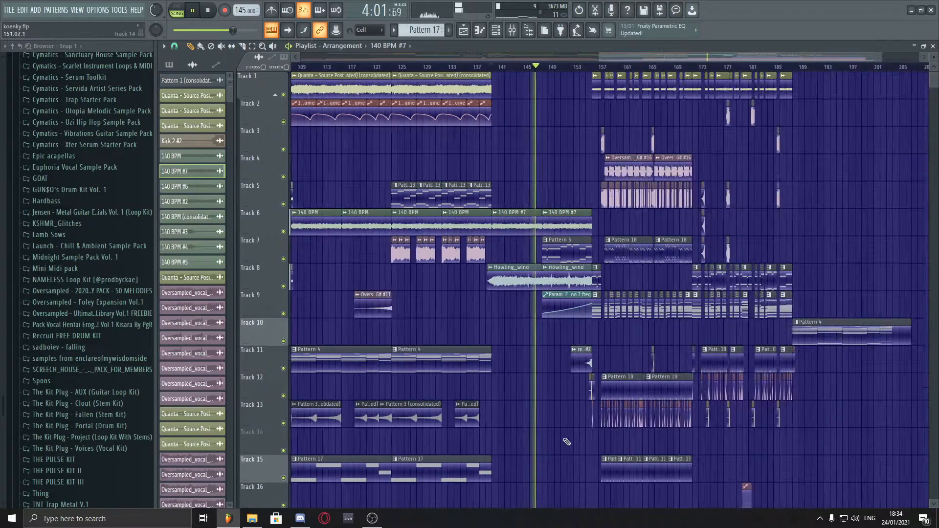
scroll(783, 404, "up", 5)
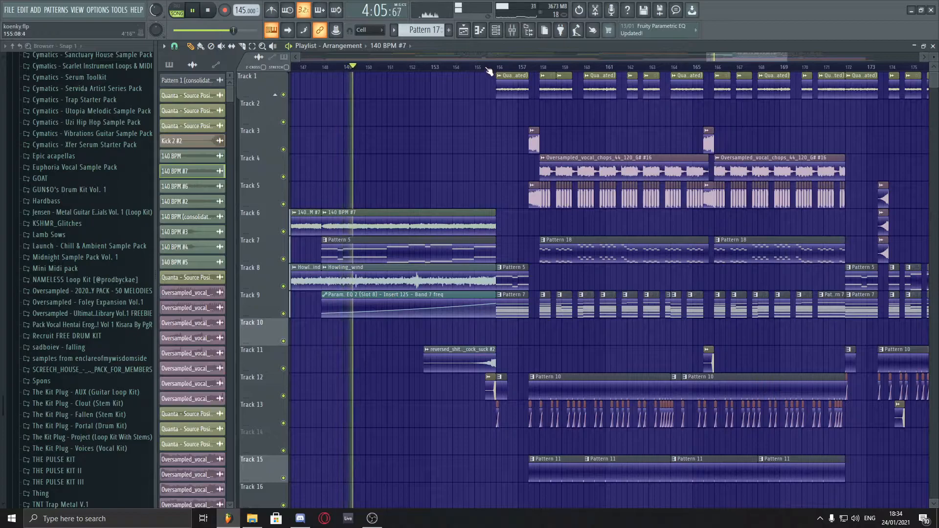
- Place the playhead just before bar 156 and play the transition into the section with Pattern 7 and Pattern 10
left_click(487, 67)
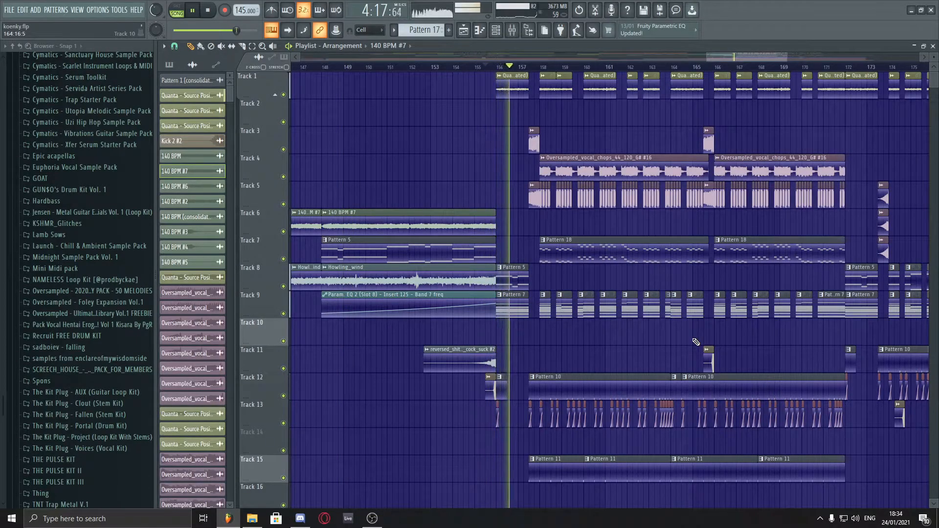
key("space")
scroll(538, 196, "up", 4)
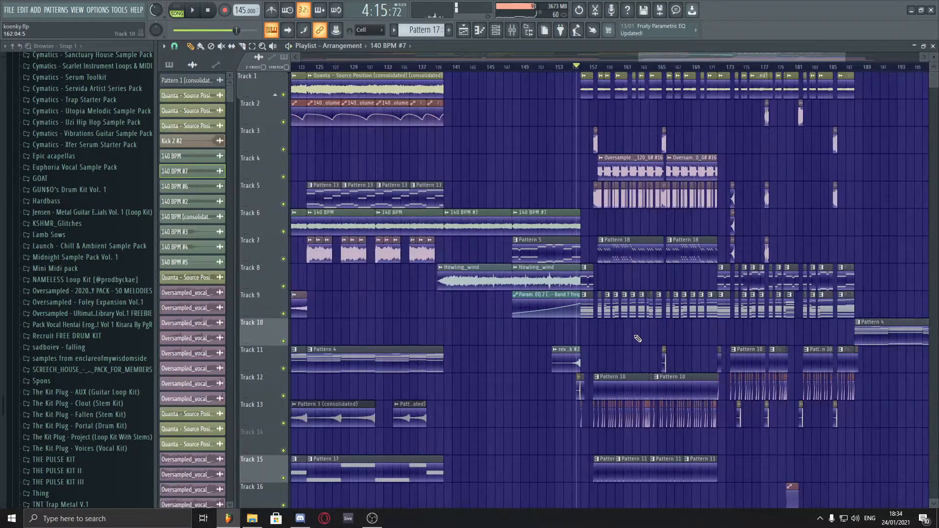
- Show the reversed sample settings of the Oversampled_vocal_chops_44_120_G# #13 clip on Track 3 and close them
scroll(507, 117, "up", 3)
double_click(539, 142)
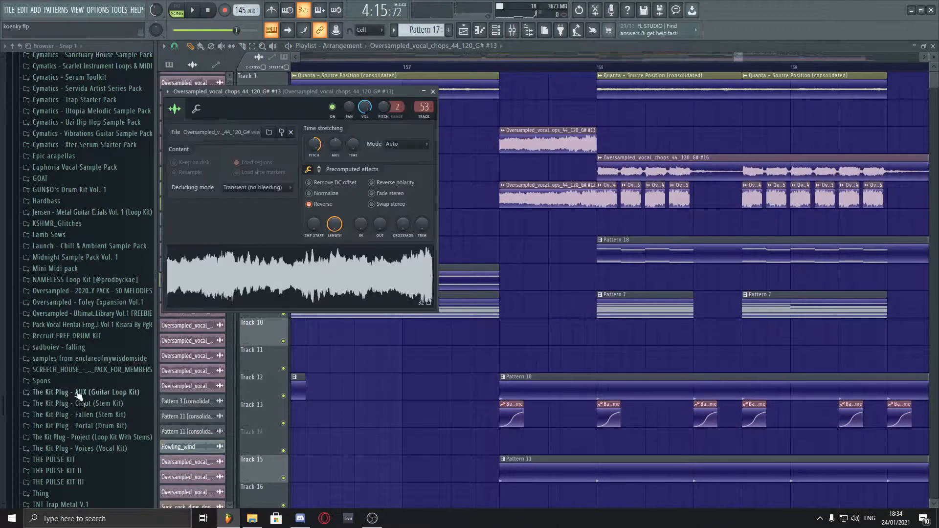
scroll(609, 214, "down", 10)
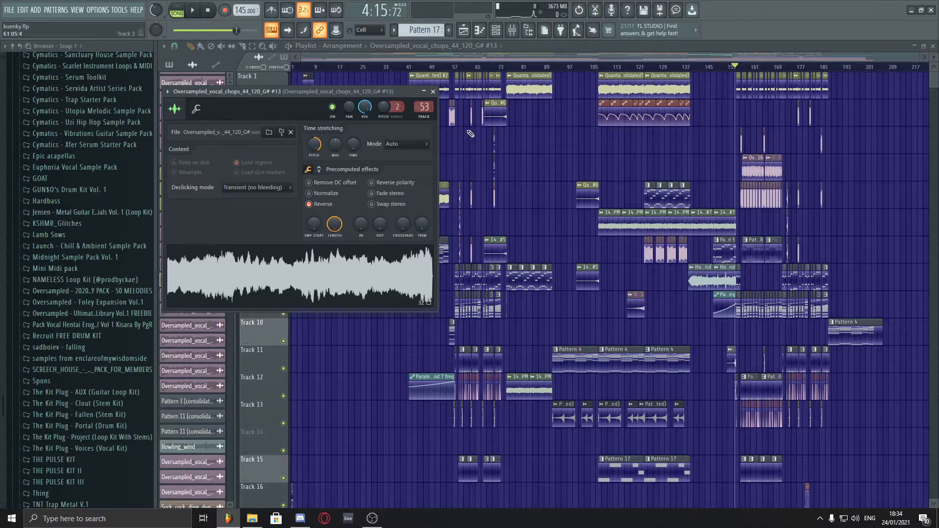
scroll(466, 125, "up", 5)
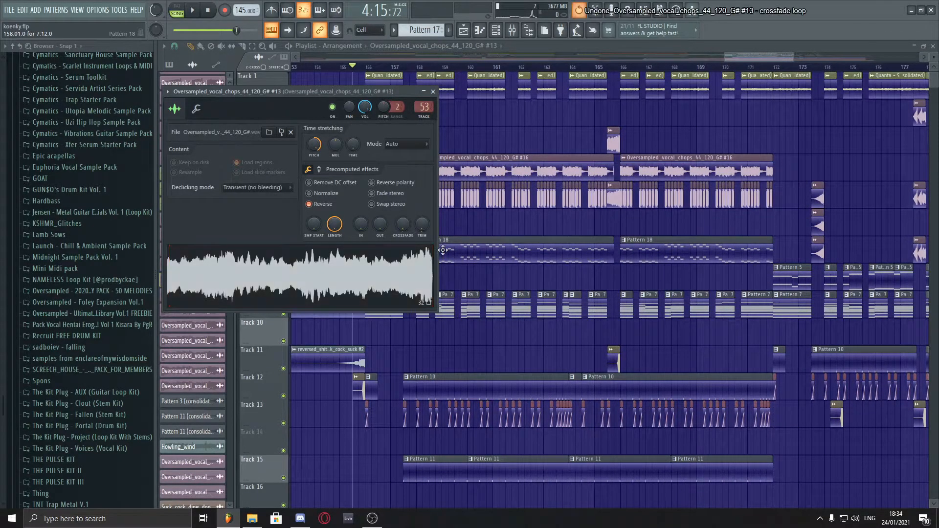
left_click(433, 91)
- Place the playhead at the vocal chops in bar 157, solo Tracks 3 and 5 and play them
scroll(459, 137, "up", 3)
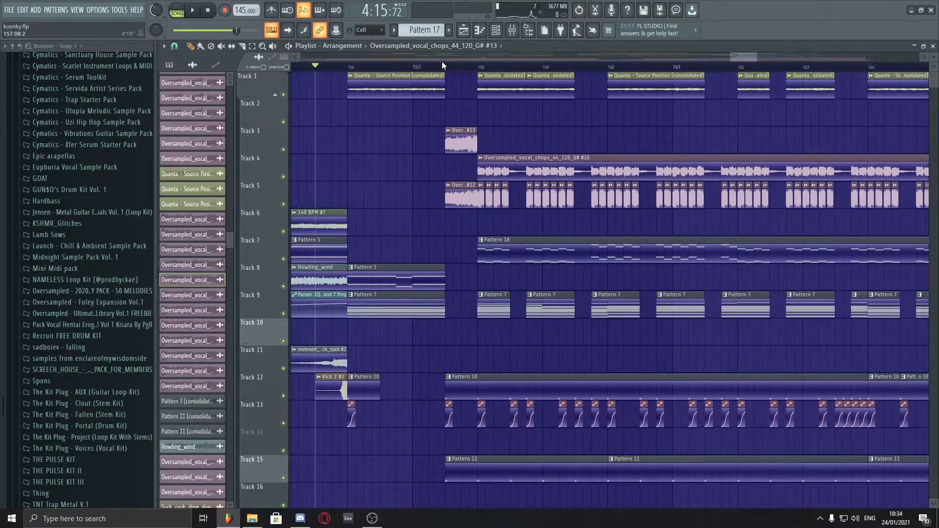
key("space")
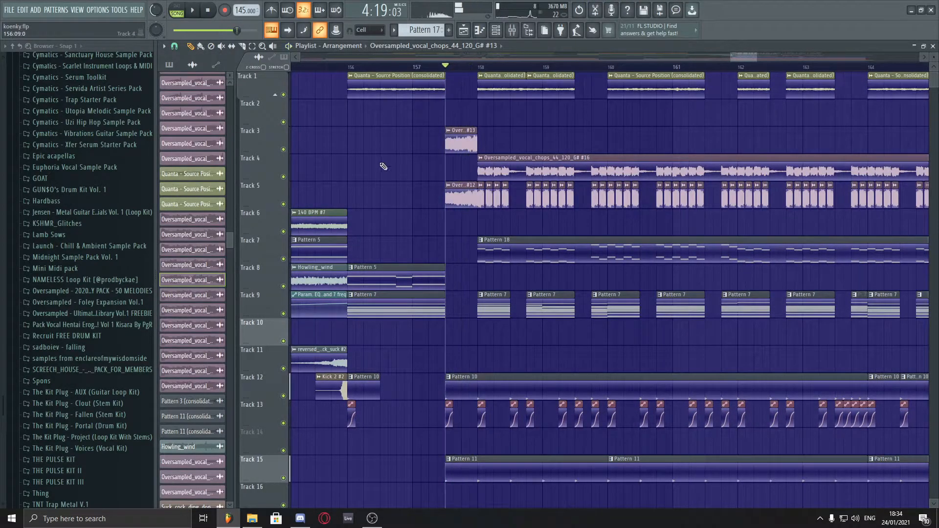
right_click(275, 151)
left_click(260, 146)
right_click(279, 150)
left_click(267, 149)
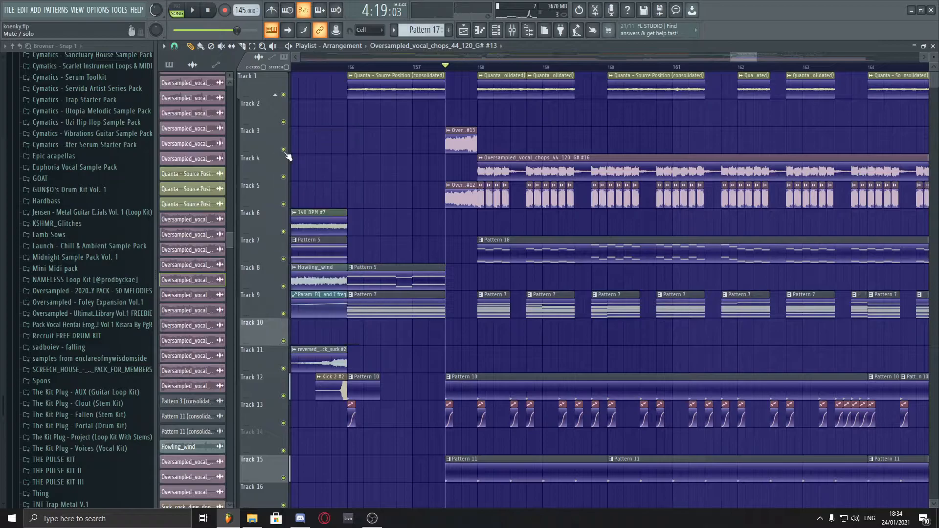
right_click(283, 150)
left_click(283, 204)
key("space")
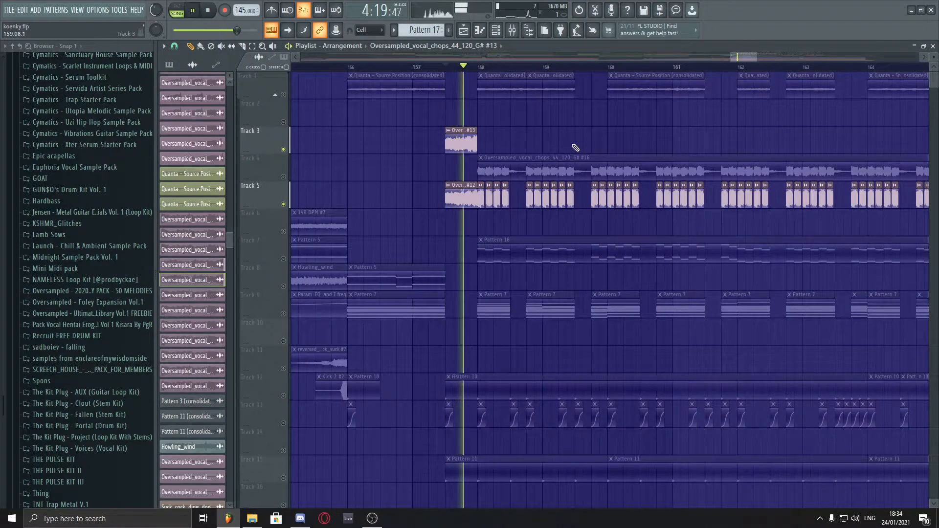
- Add Track 4 with the Oversampled_vocal_chops_44_120_G# #16 clip to the soloed tracks and play them together from bar 157
key("space")
left_click(284, 177)
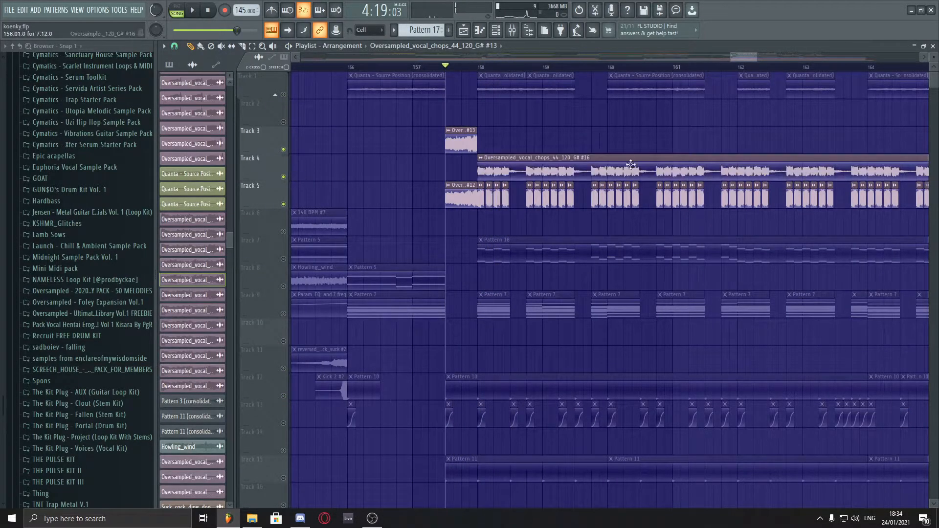
scroll(526, 224, "up", 4)
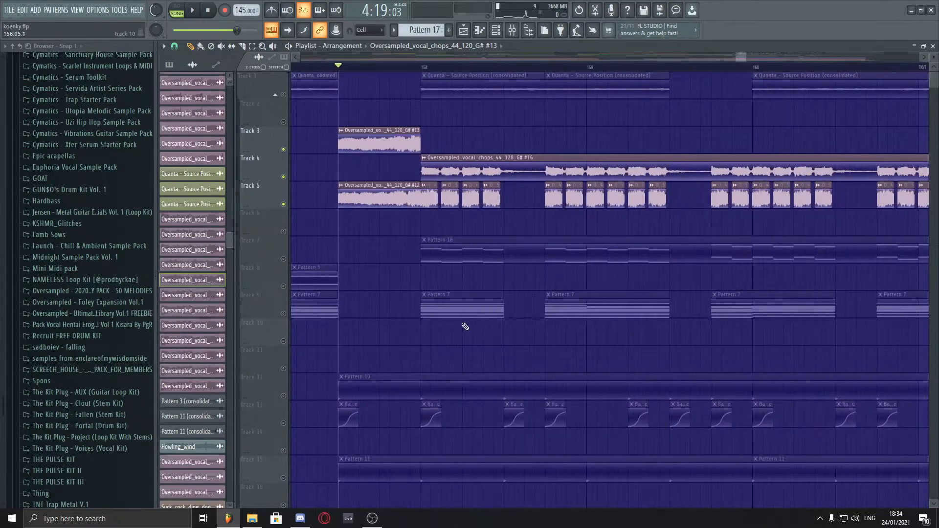
key("space")
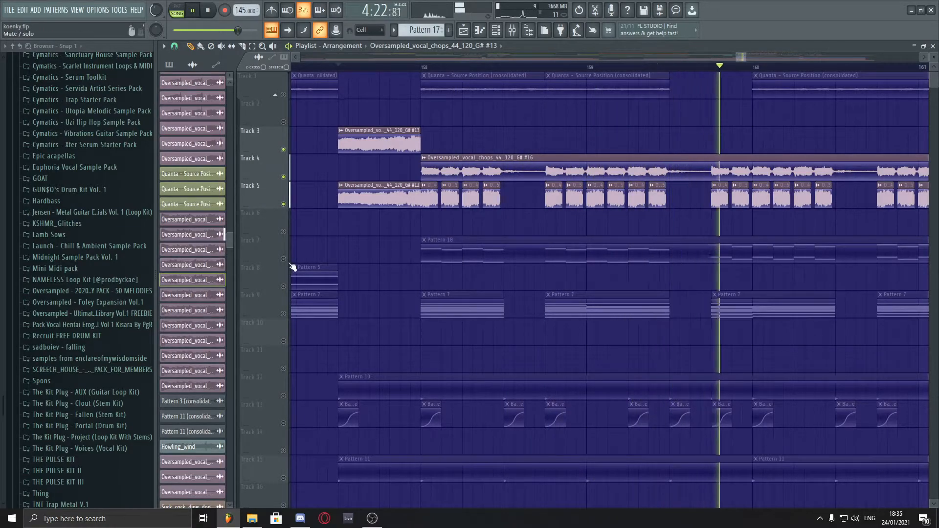
- Enable Tracks 7 and 9 with Pattern 18 and Pattern 7 alongside the vocal chops, play the layers and stop playback
scroll(480, 300, "down", 4)
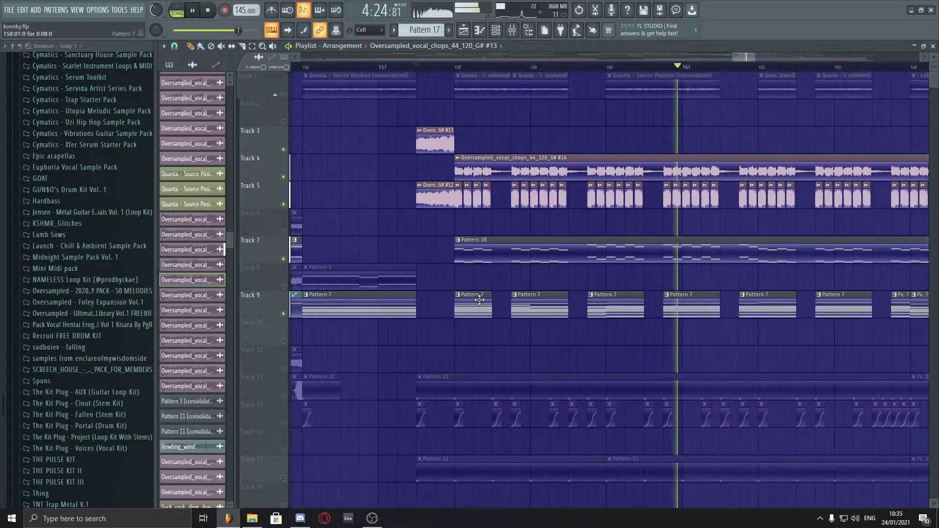
scroll(480, 300, "down", 5)
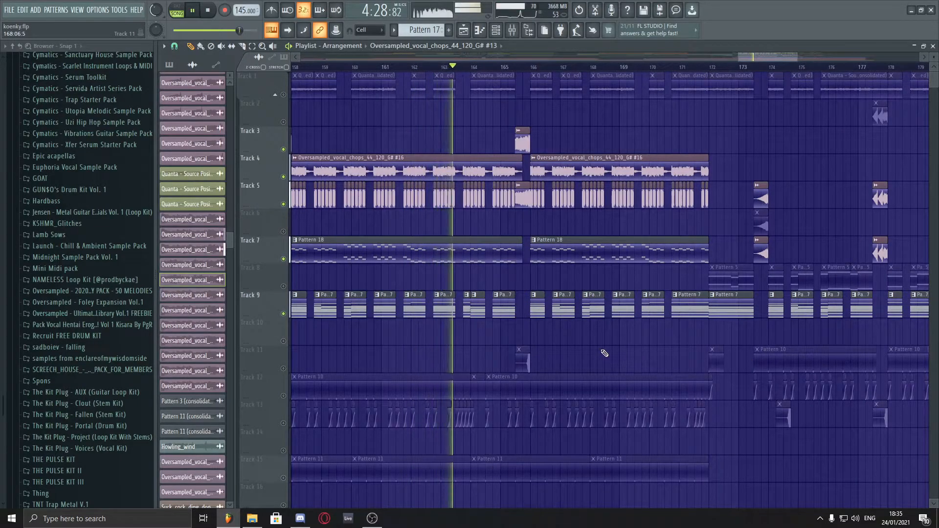
scroll(699, 346, "down", 6)
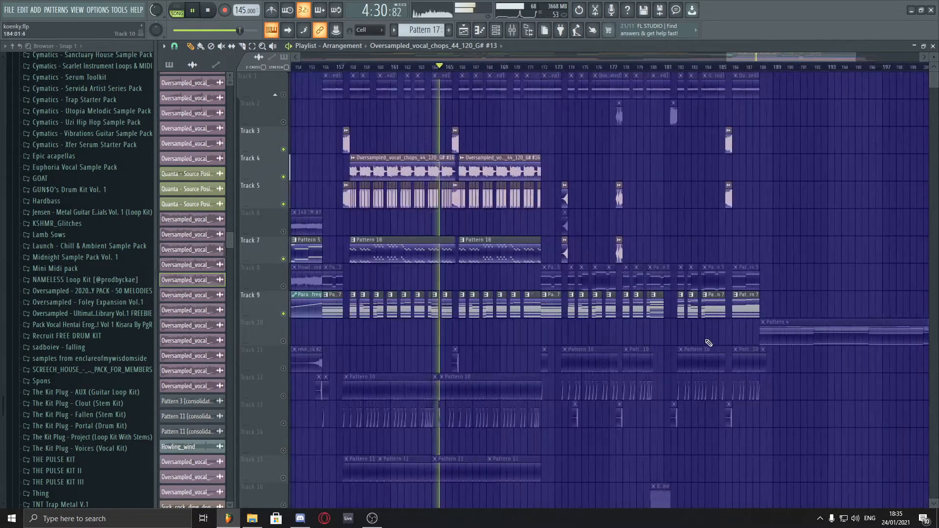
scroll(709, 342, "down", 4)
key("space")
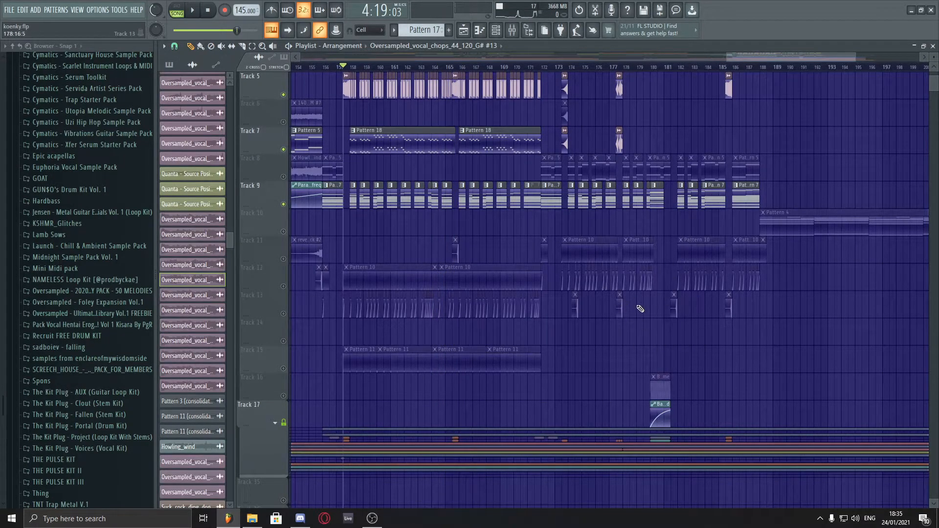
- End the solo of the vocal chop layers by turning all playlist tracks back on
scroll(640, 309, "down", 6)
scroll(538, 297, "up", 4)
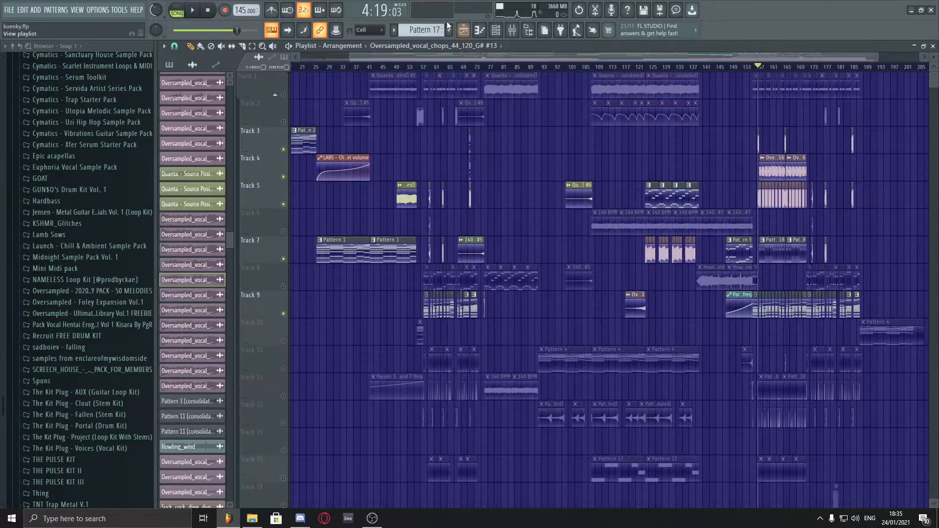
scroll(826, 271, "up", 5)
scroll(734, 309, "down", 4)
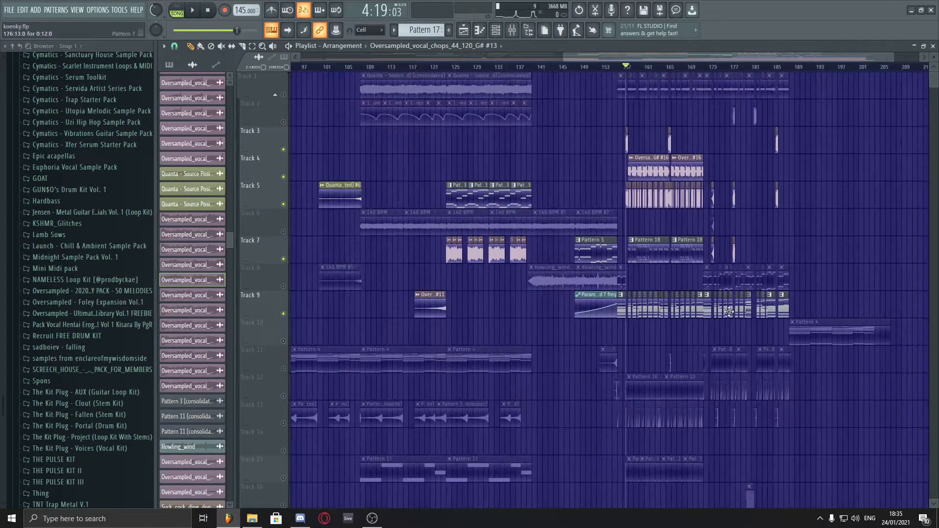
scroll(874, 337, "up", 2)
scroll(875, 338, "down", 3)
scroll(734, 333, "down", 5)
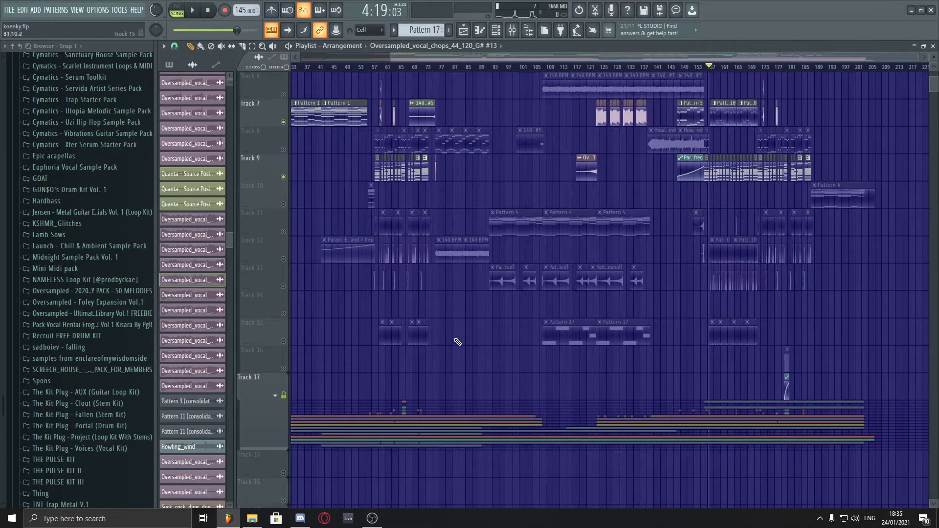
scroll(776, 315, "up", 4)
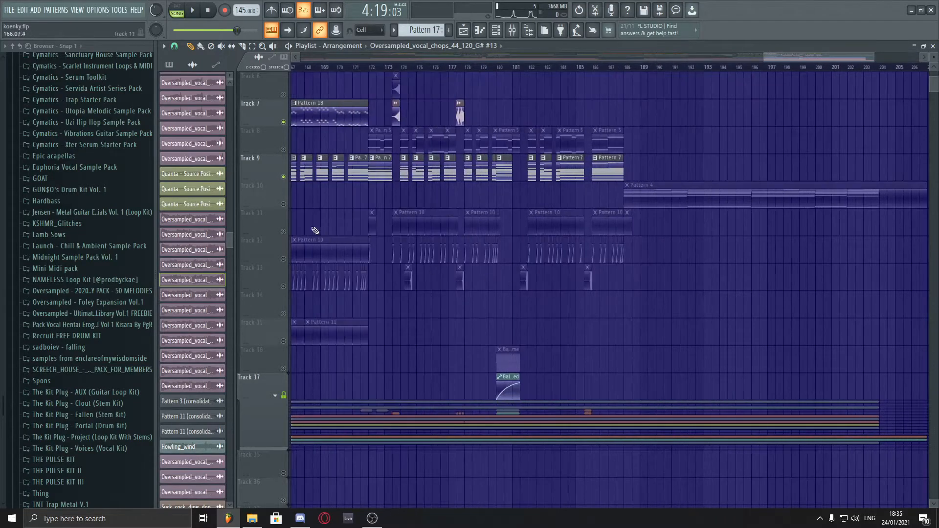
right_click(284, 179)
scroll(462, 312, "down", 2)
scroll(515, 345, "up", 5)
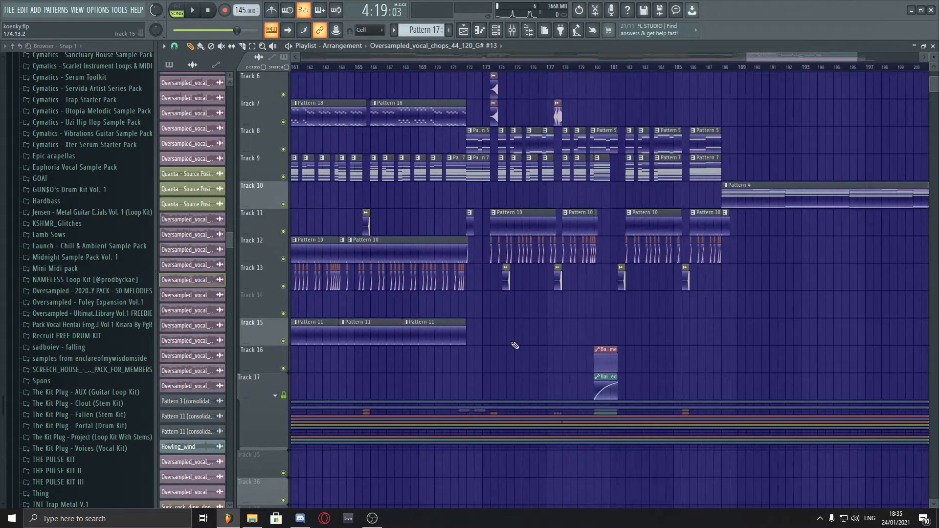
- Select the first Pattern 18 clip on Track 7
scroll(418, 131, "up", 5)
scroll(421, 196, "up", 1)
left_click(411, 249)
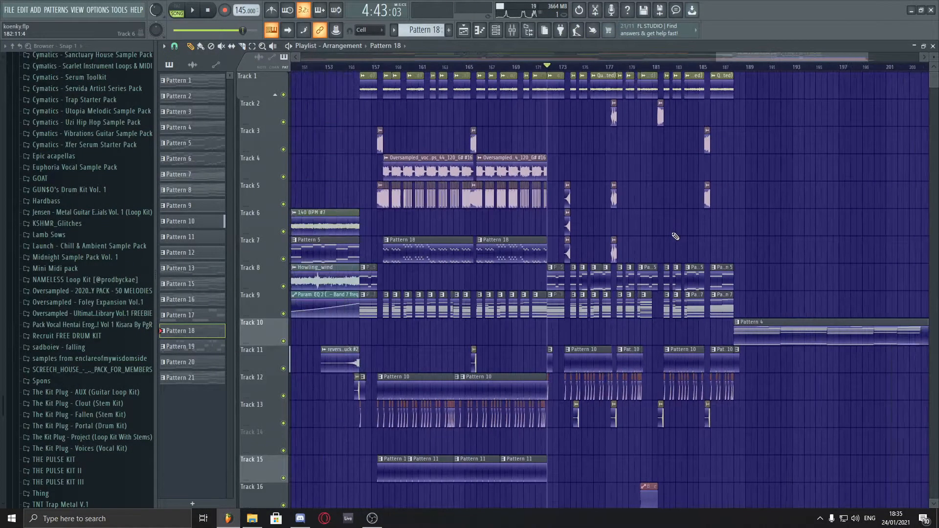
- Play the transition from bar 180 with the Balance volume and LFO speed automation on Tracks 16 and 17, then stop playback
scroll(710, 260, "down", 3)
scroll(503, 315, "up", 10, "ctrl")
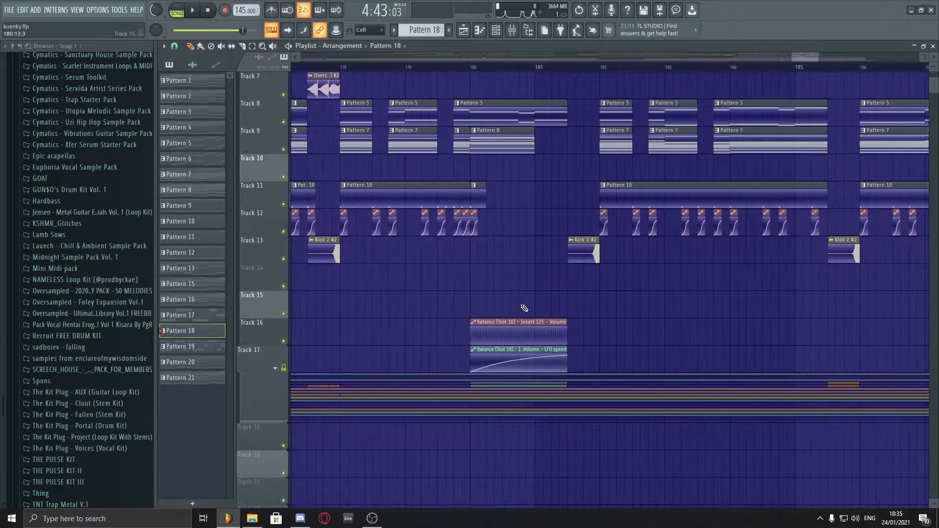
scroll(424, 80, "up", 1)
scroll(504, 242, "down", 10, "ctrl")
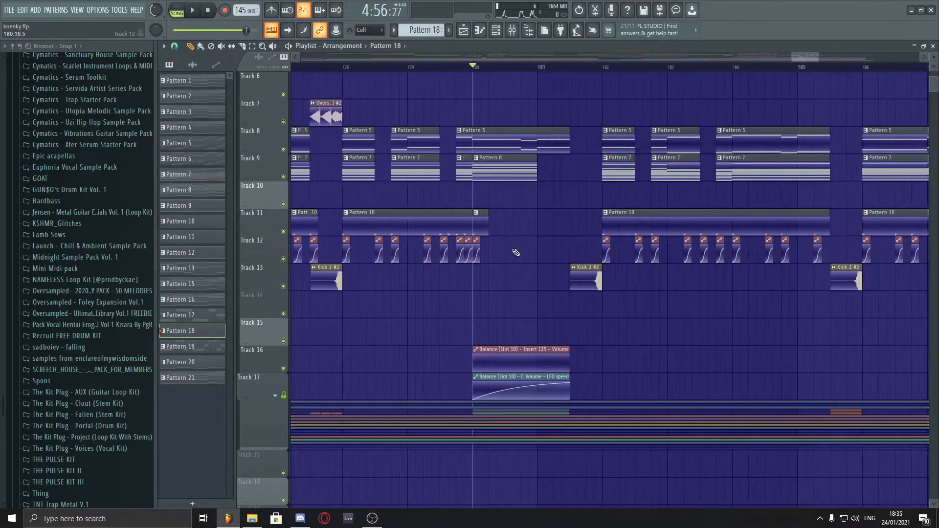
scroll(664, 332, "up", 4, "ctrl")
key("space")
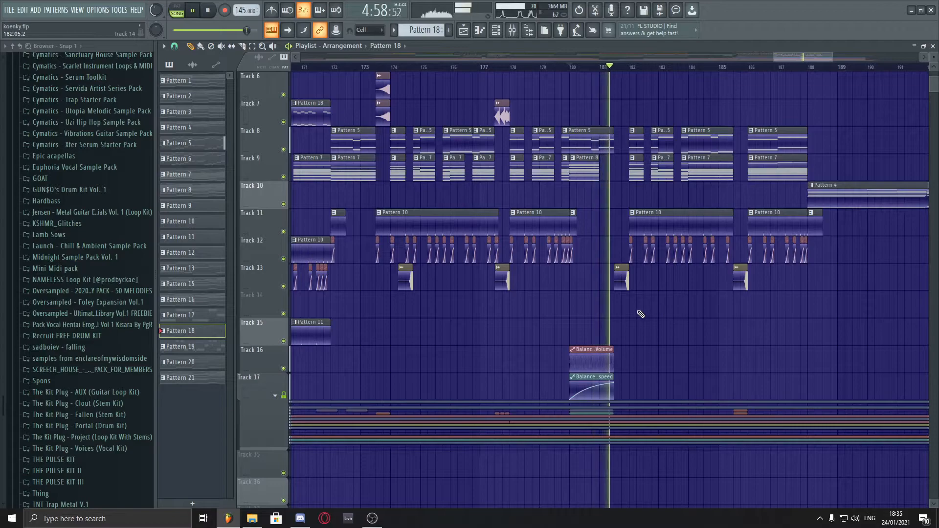
key("space")
- Show the Balance (Slot 10) - Insert 125 - Volume automation clip on Track 16 and replay the transition from bar 180
scroll(615, 336, "up", 4, "ctrl")
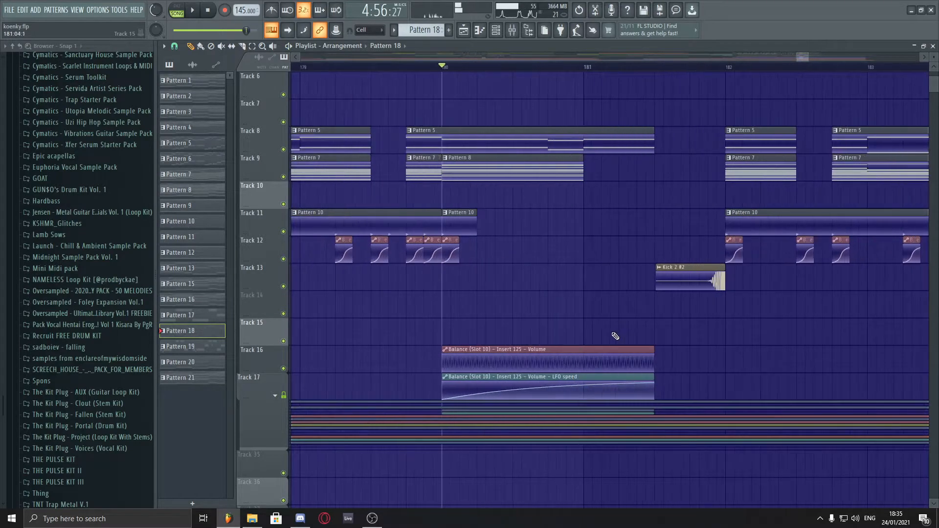
double_click(536, 351)
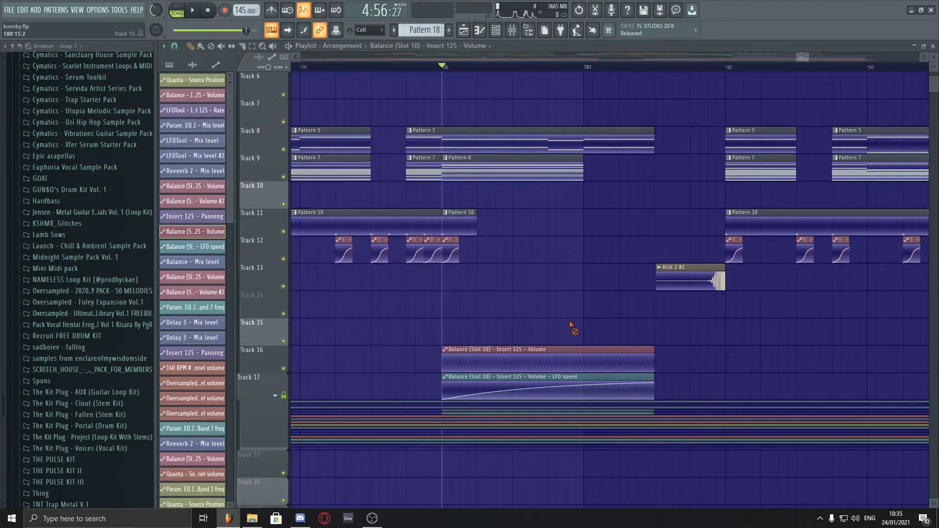
scroll(556, 337, "down", 3, "ctrl")
scroll(563, 331, "up", 3, "ctrl")
scroll(548, 313, "down", 3, "ctrl")
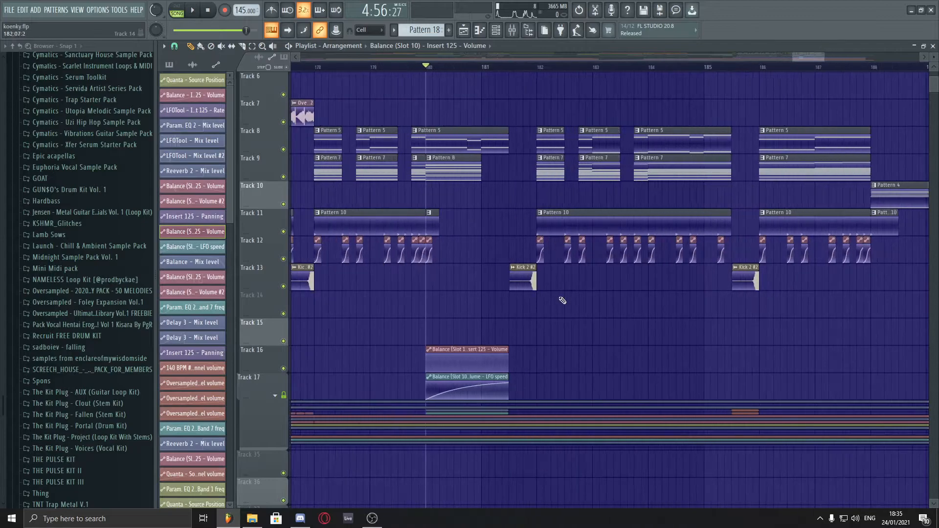
scroll(531, 303, "up", 2, "ctrl")
key("space")
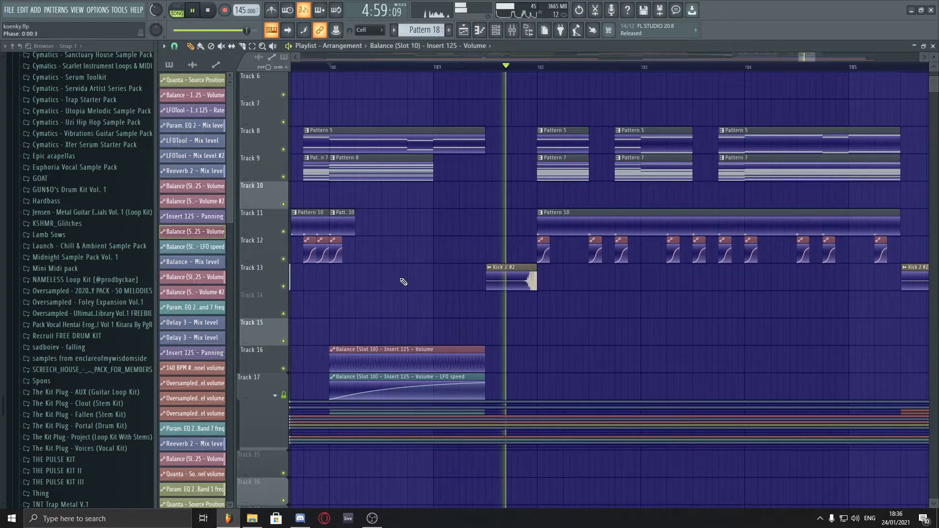
key("space")
- Examine the complete arrangement across all playlist tracks from bar 1 to the end
scroll(405, 279, "down", 4, "ctrl")
scroll(607, 357, "down", 3, "ctrl")
scroll(713, 336, "down", 4, "ctrl")
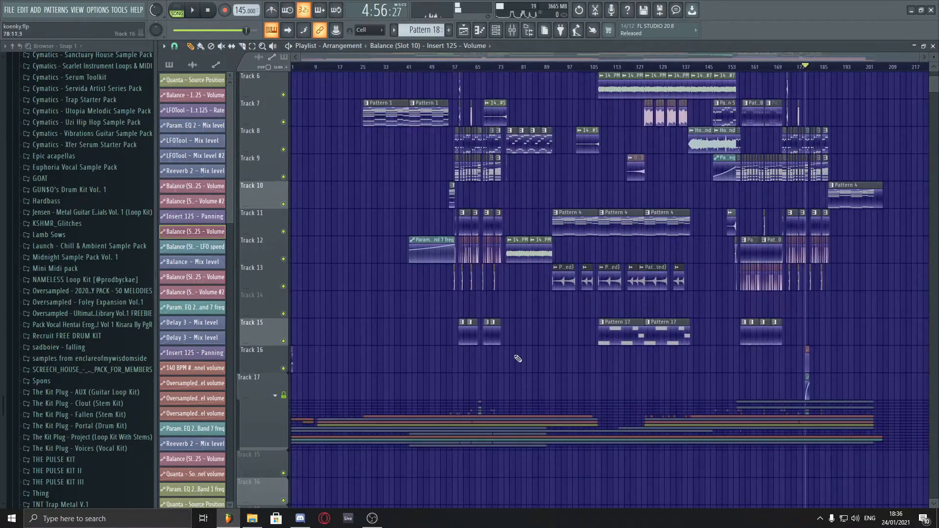
scroll(478, 358, "up", 1, "ctrl")
scroll(313, 362, "up", 5)
scroll(316, 364, "down", 1, "ctrl")
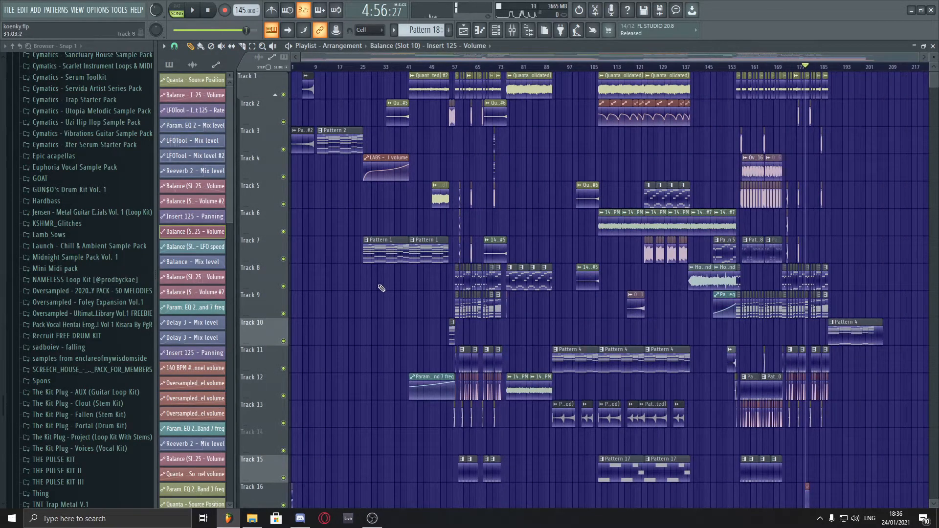
scroll(538, 413, "down", 2)
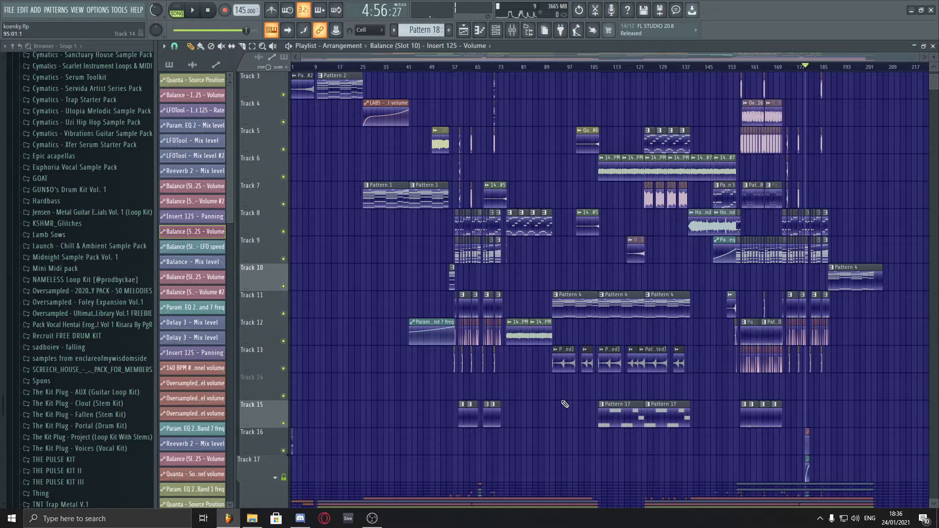
scroll(937, 408, "up", 2)
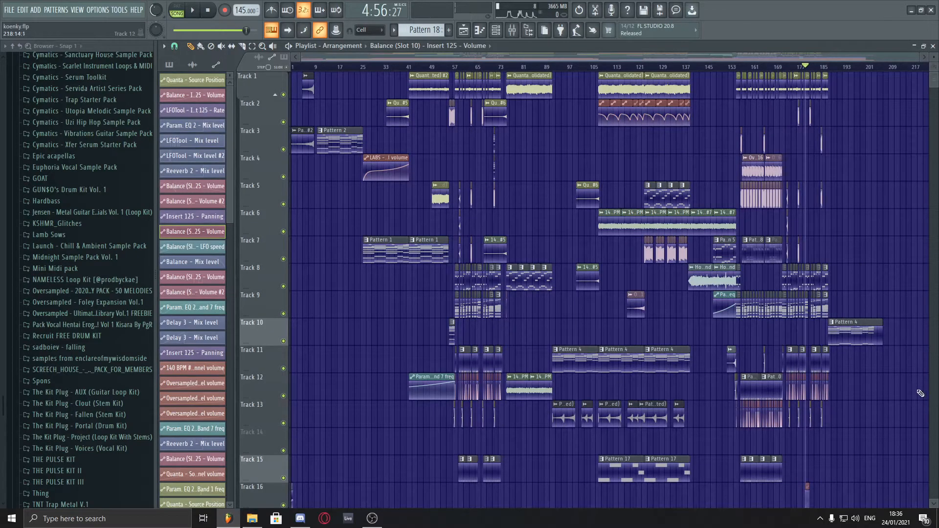